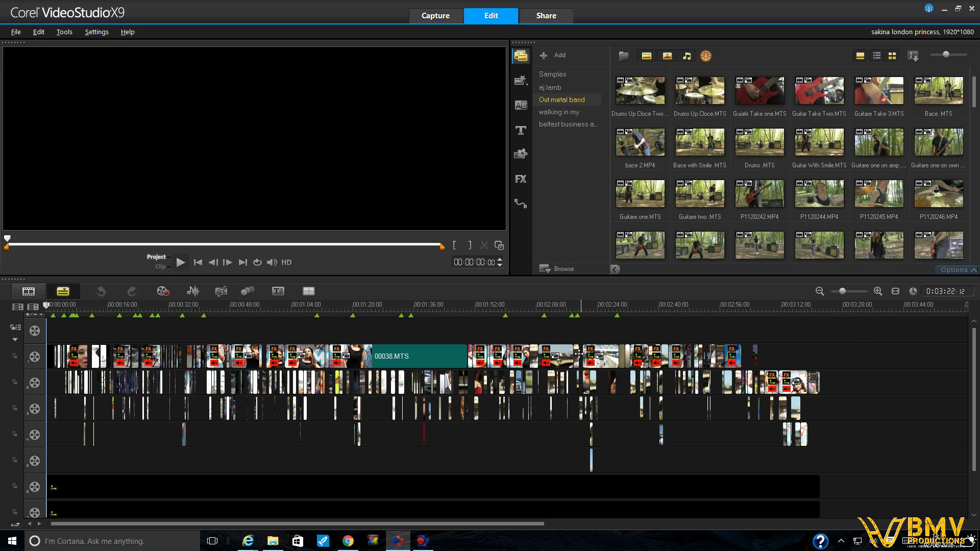
Add a new media library folder and import all clips from the music video's Footage folder into it
click(559, 55)
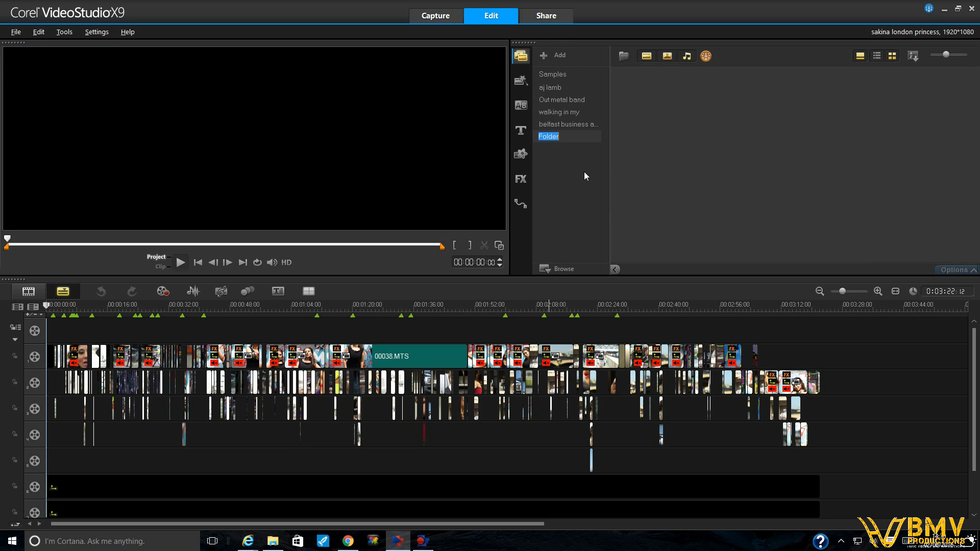
click(623, 56)
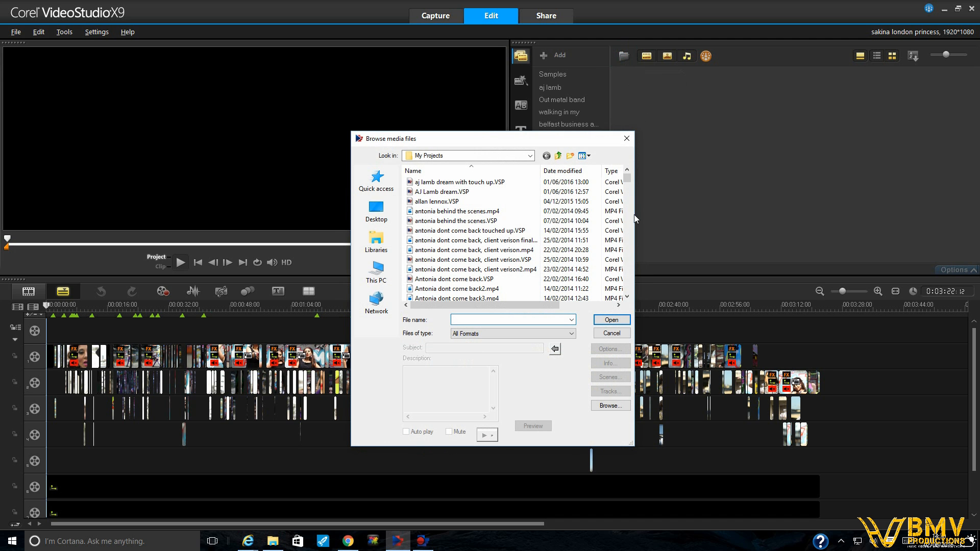
click(378, 215)
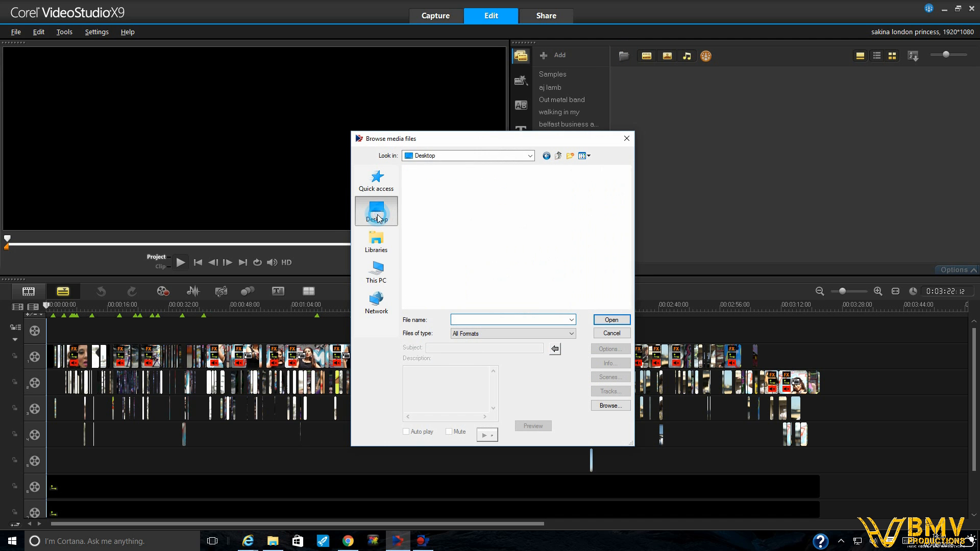
drag(627, 176, 632, 240)
double_click(491, 227)
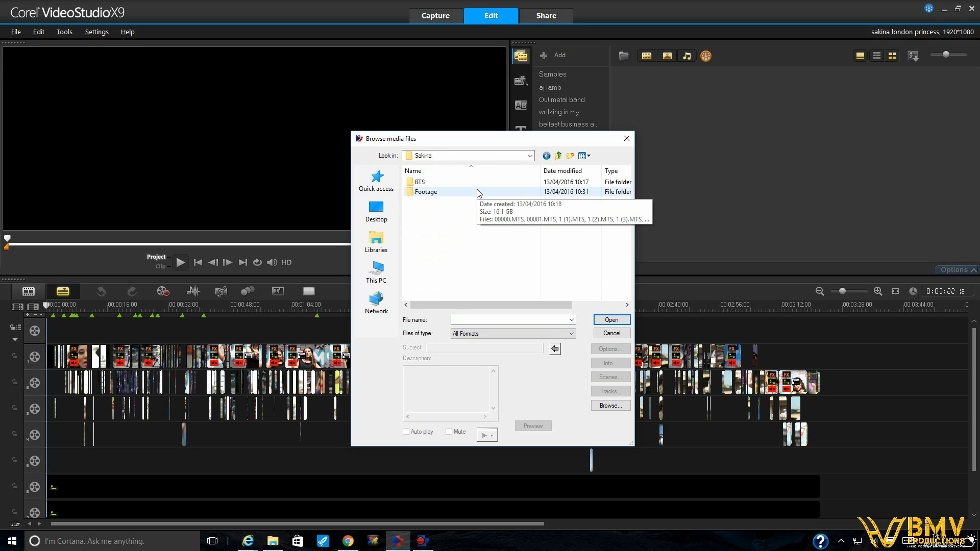
double_click(480, 192)
click(430, 202)
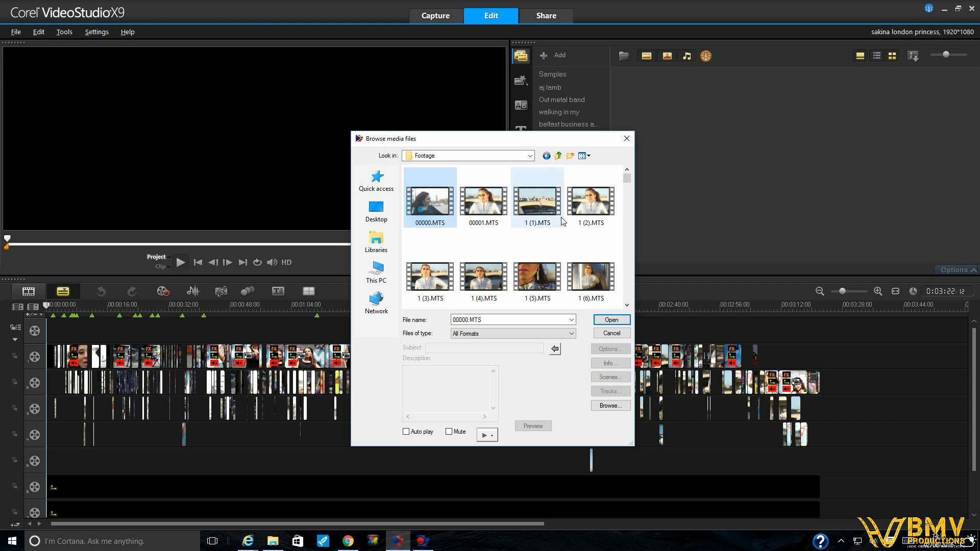
drag(627, 179, 623, 293)
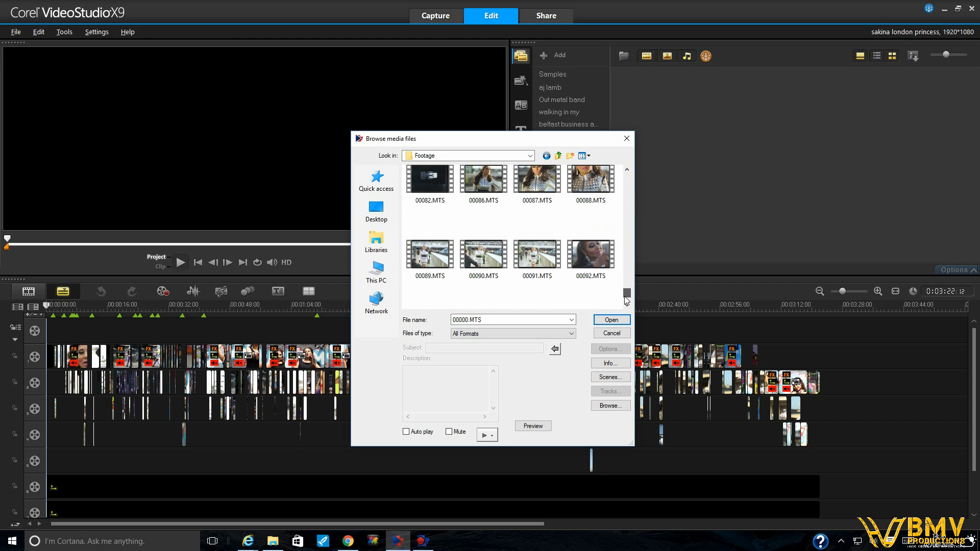
key(ctrl+a)
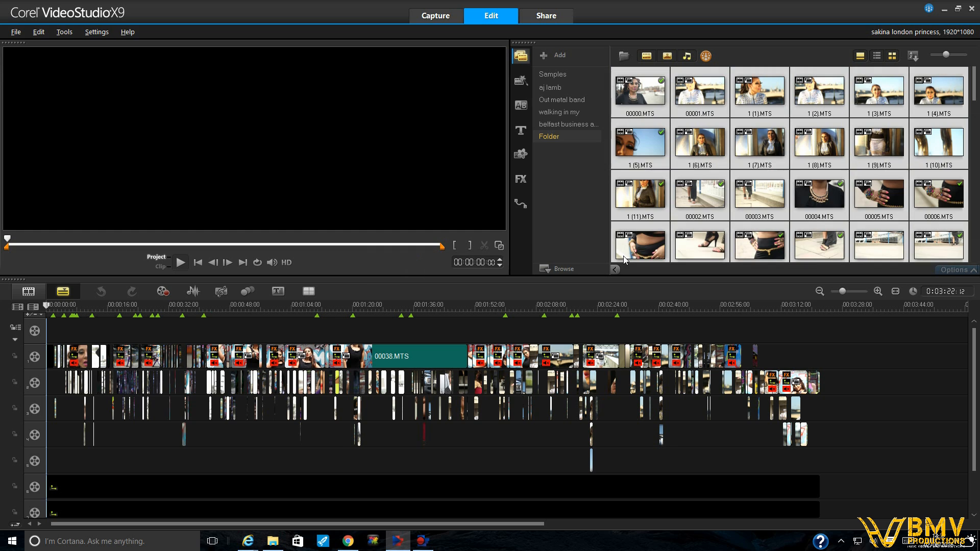
Preview several of the first imported clips, including 00000.MTS, 1 (1).MTS, 00004.MTS, 00005.MTS and 00010.MTS
click(635, 91)
click(682, 95)
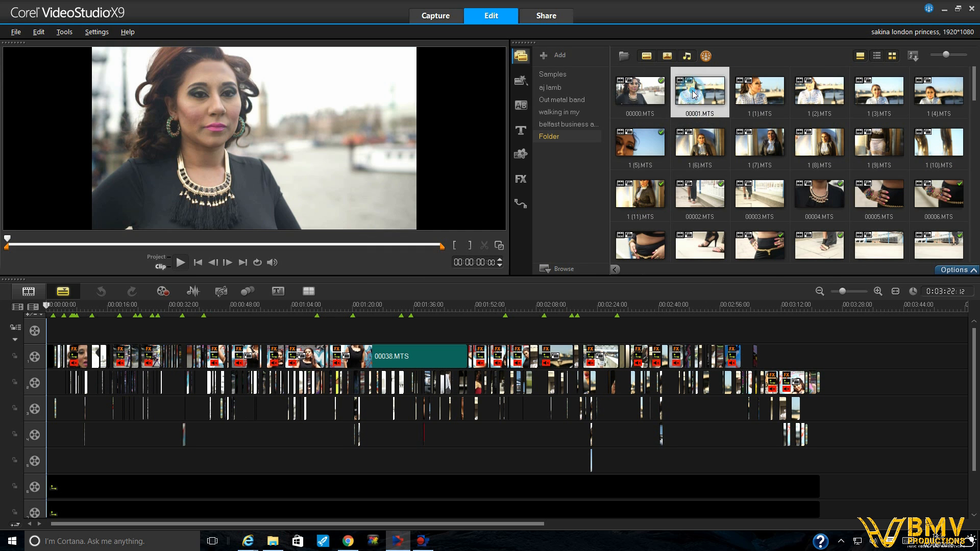
click(759, 99)
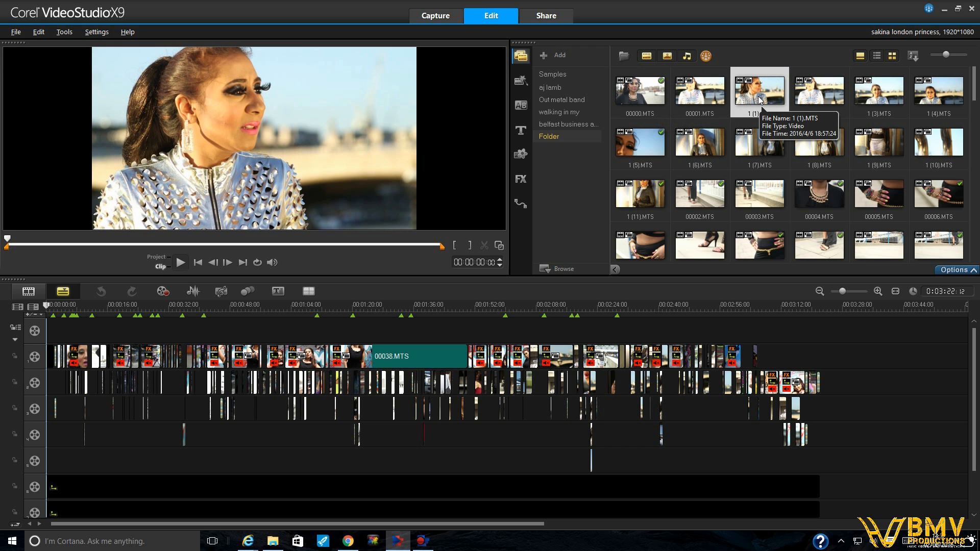
click(824, 198)
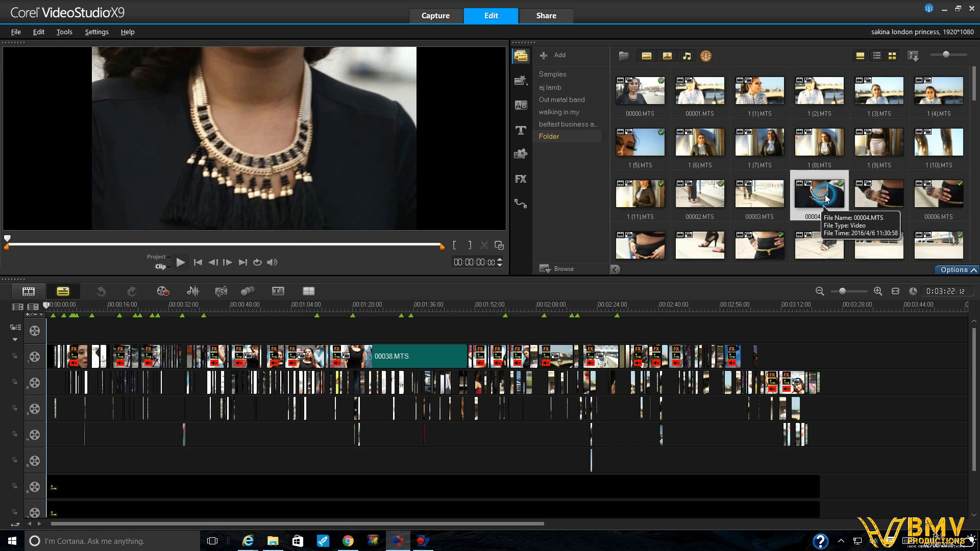
click(873, 196)
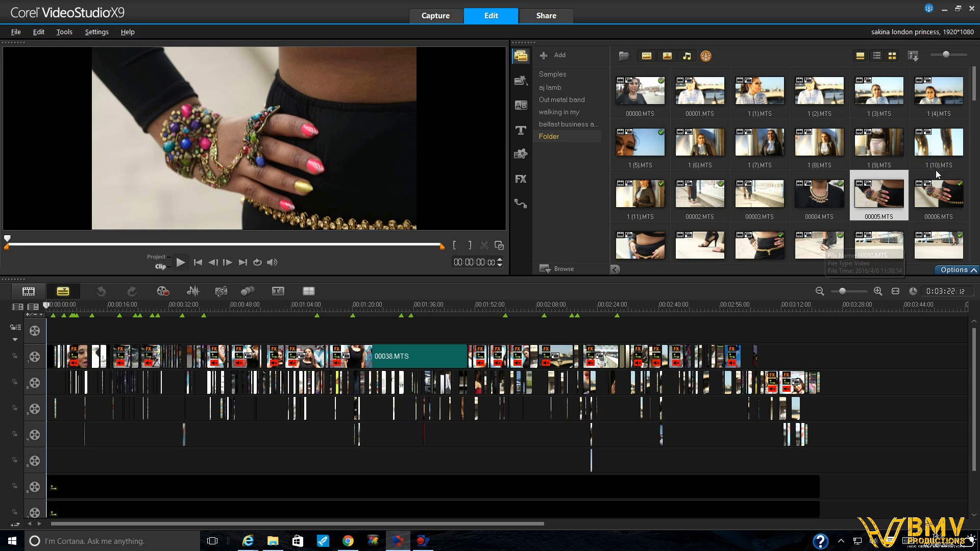
click(829, 237)
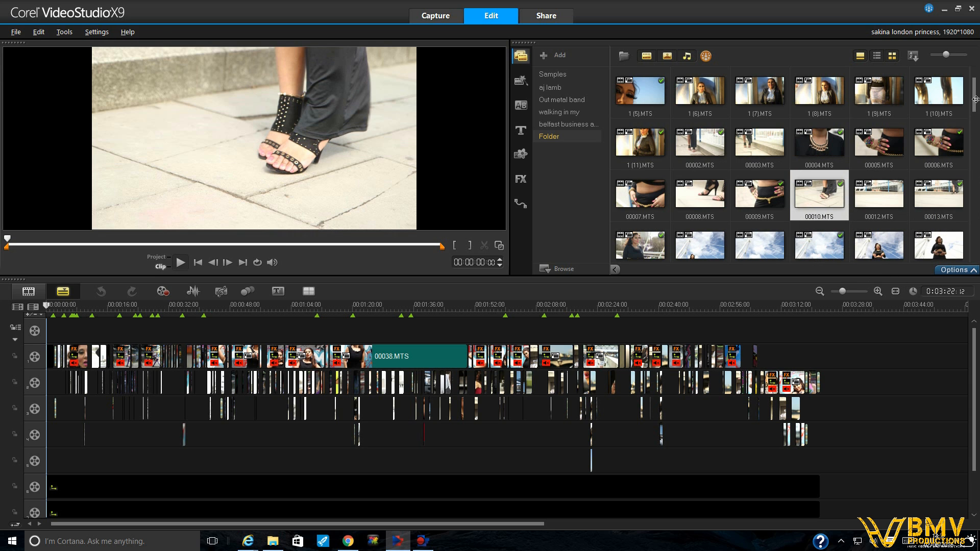
Preview the bridge, graffiti wall and underpass clips, from 00018.MTS through 00026.MTS to 00033.MTS
scroll(972, 118, down, 3)
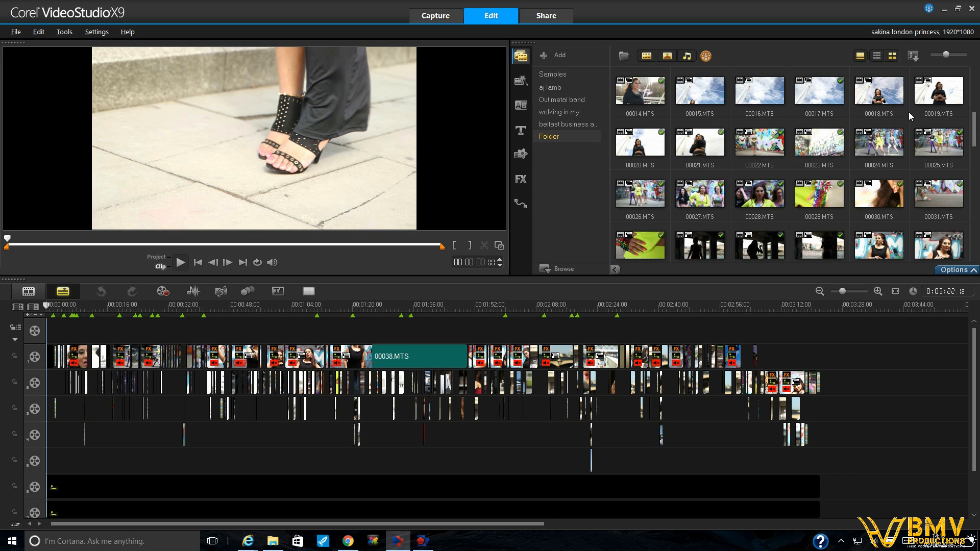
click(883, 101)
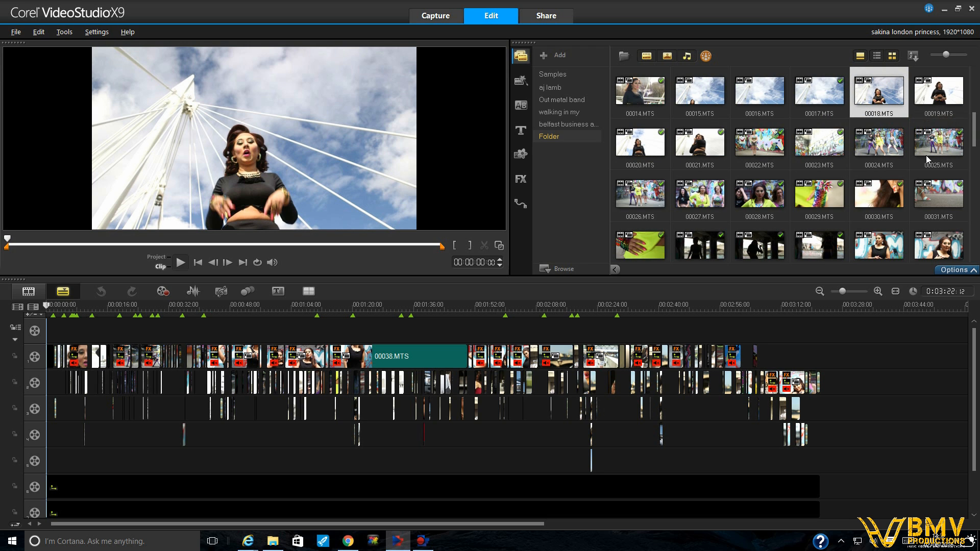
click(659, 200)
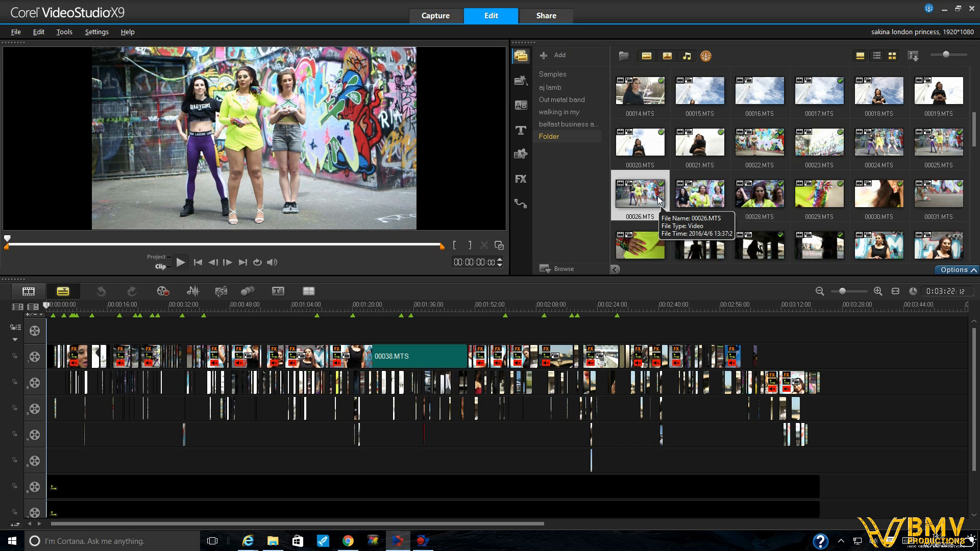
click(702, 200)
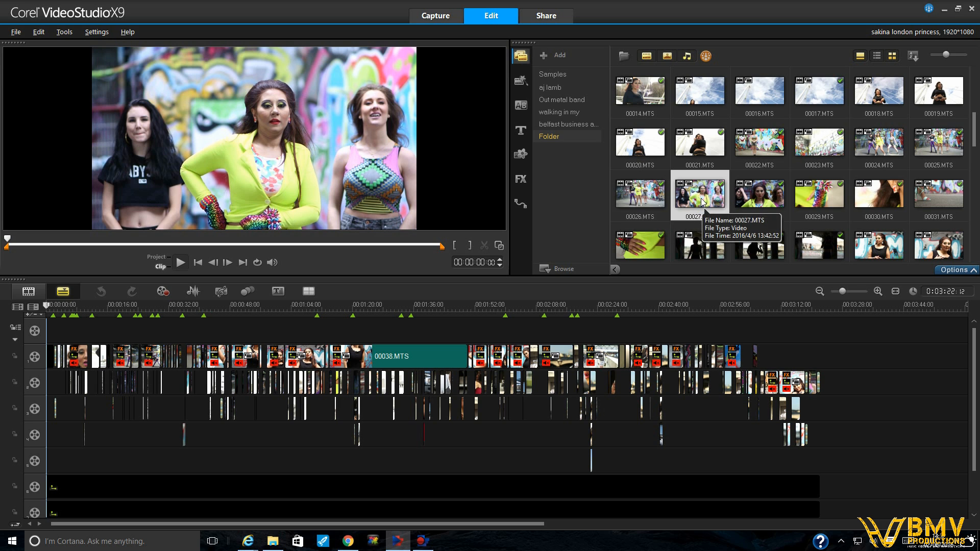
click(749, 201)
click(801, 203)
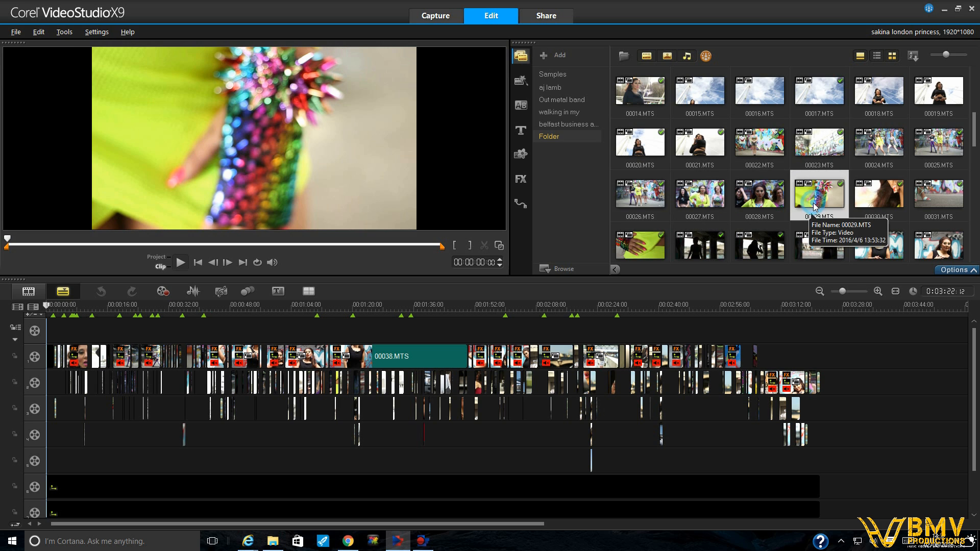
click(860, 202)
click(938, 197)
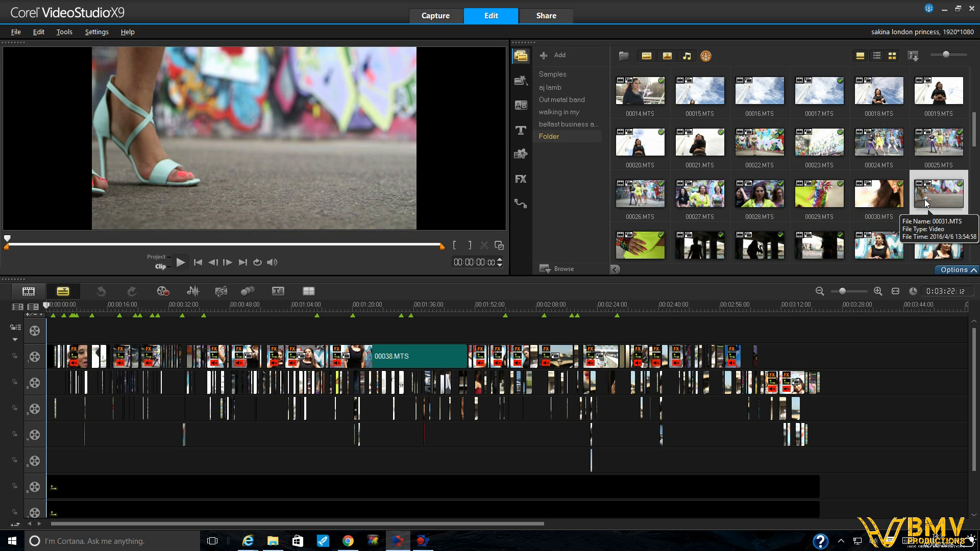
click(704, 250)
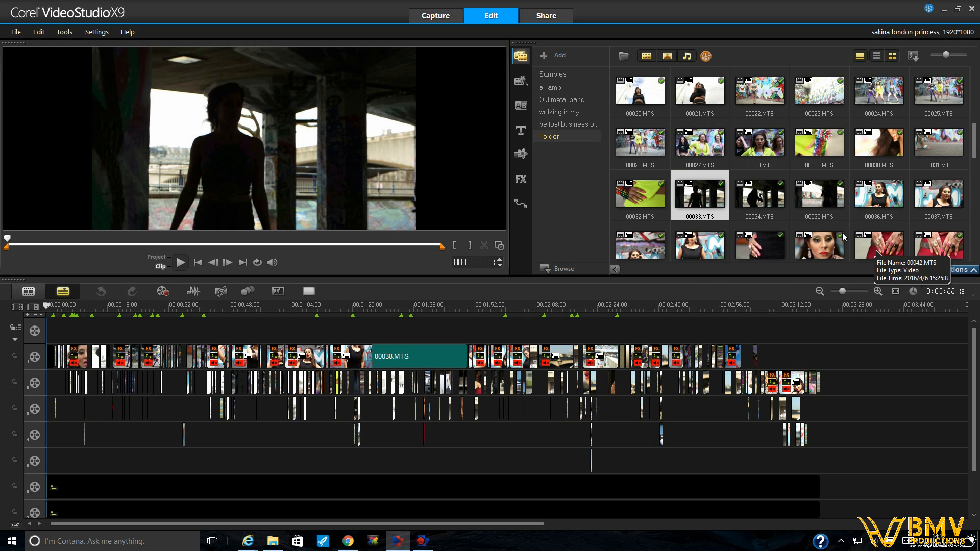
Preview the black car, red outfit and walkway clips among the remaining footage, such as 00058.MTS, 00075.MTS and 00091.MTS
scroll(974, 154, down, 3)
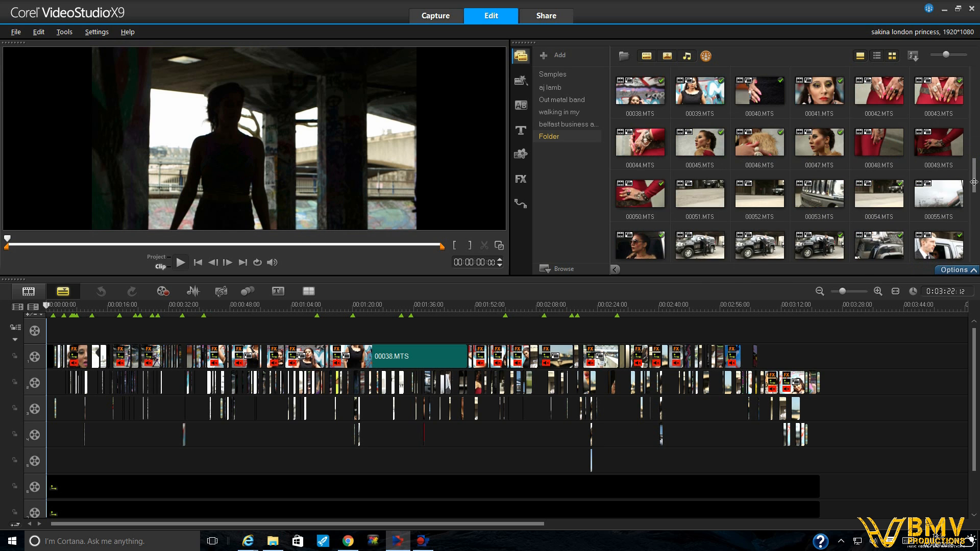
click(760, 250)
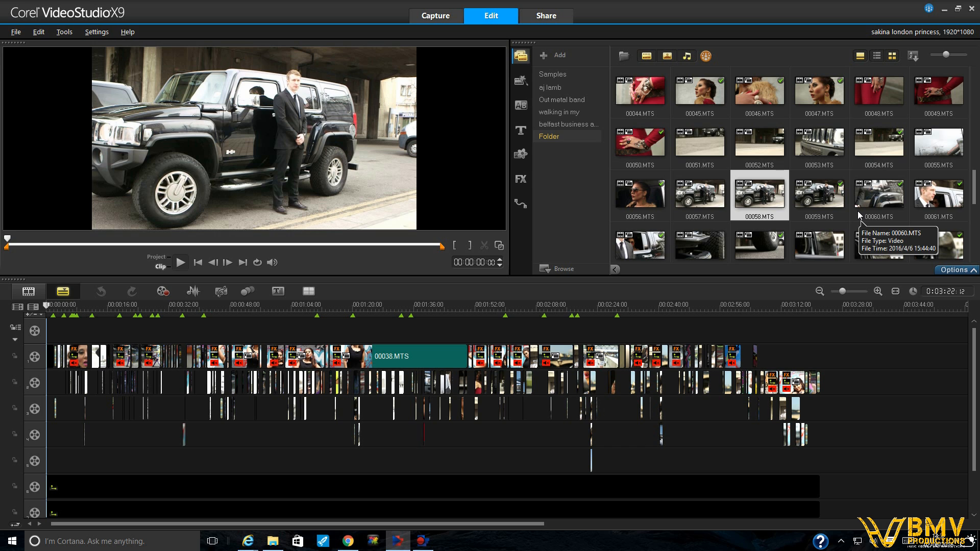
click(655, 194)
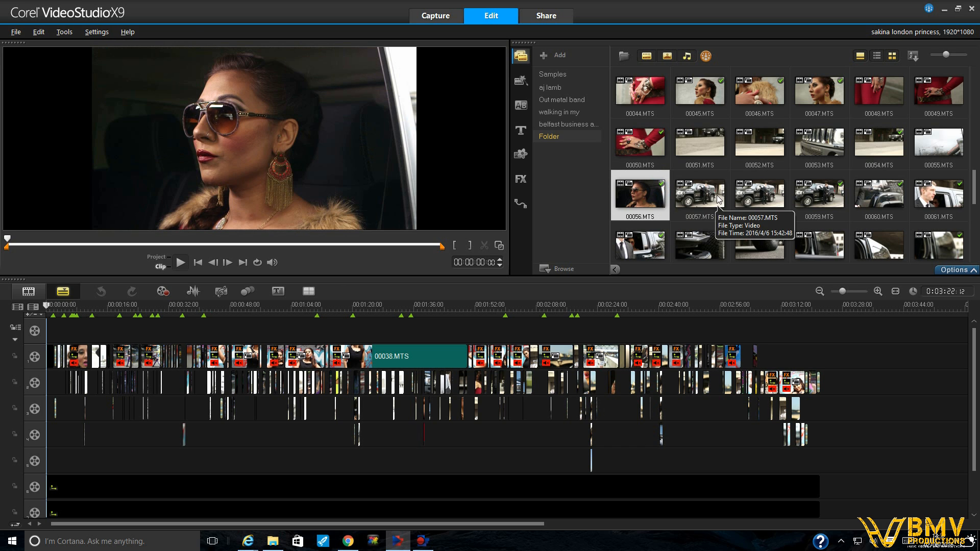
click(717, 198)
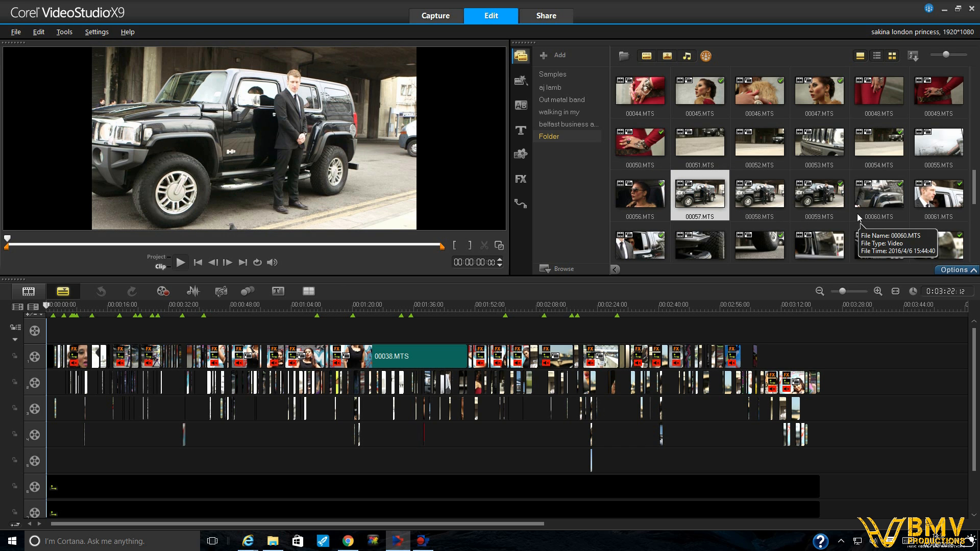
scroll(859, 218, down, 3)
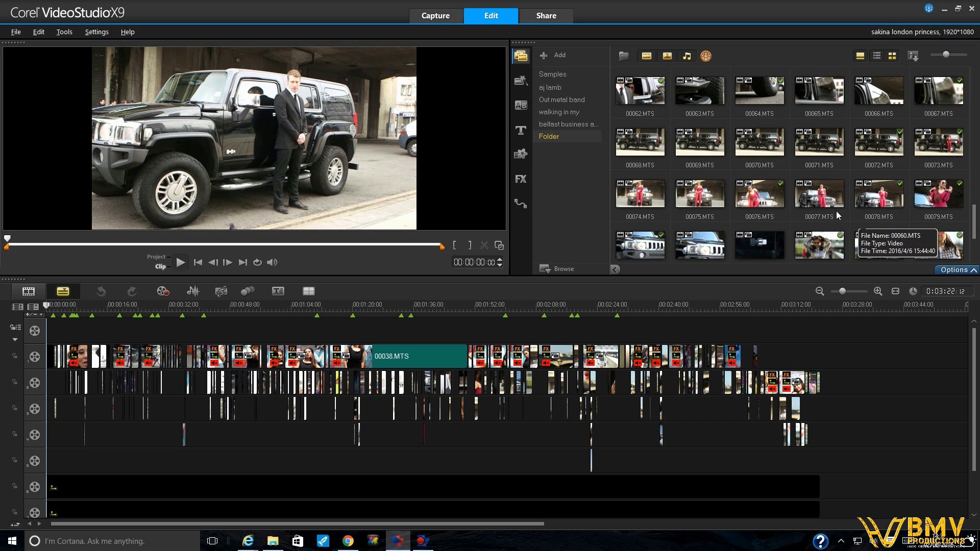
click(710, 198)
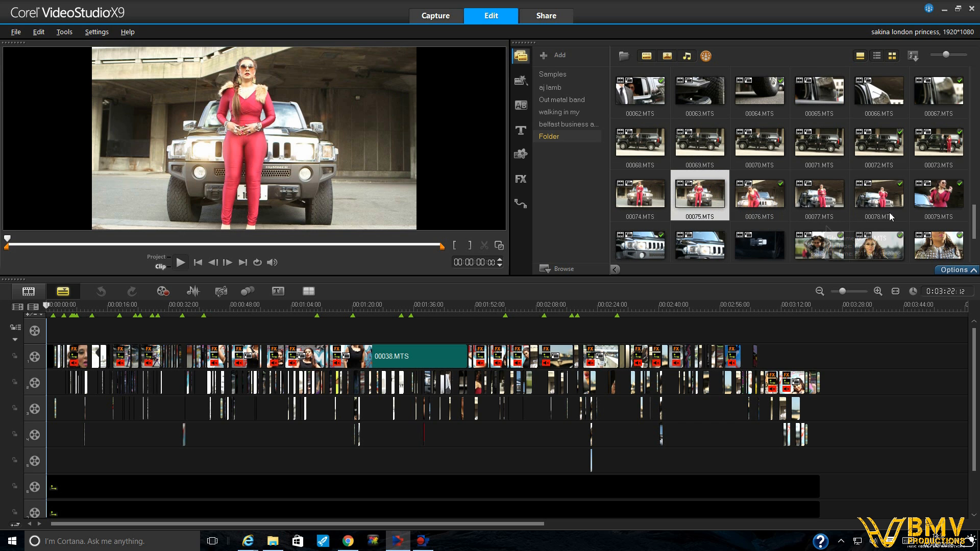
scroll(889, 214, down, 2)
click(758, 198)
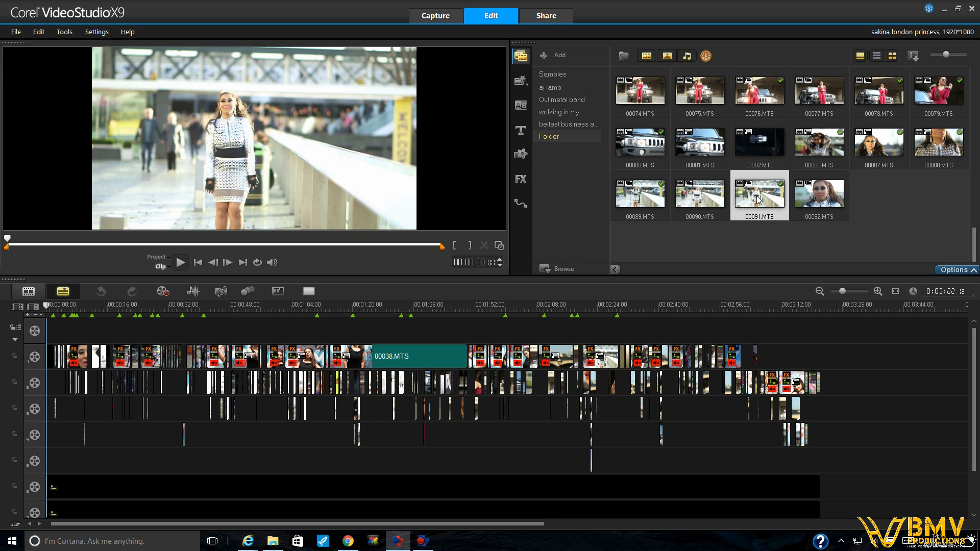
click(821, 194)
click(873, 148)
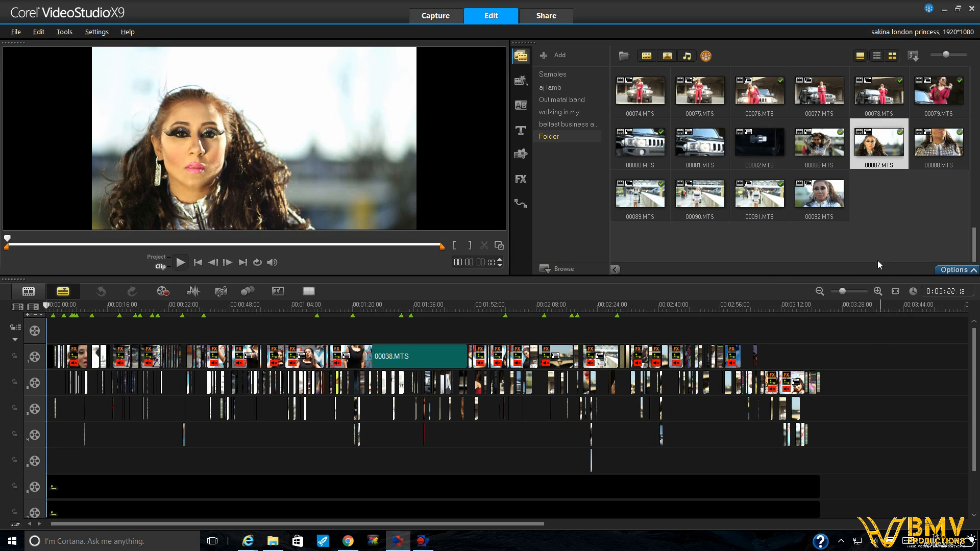
Switch the preview to Project mode, play the edited timeline and lower the playback volume
click(156, 256)
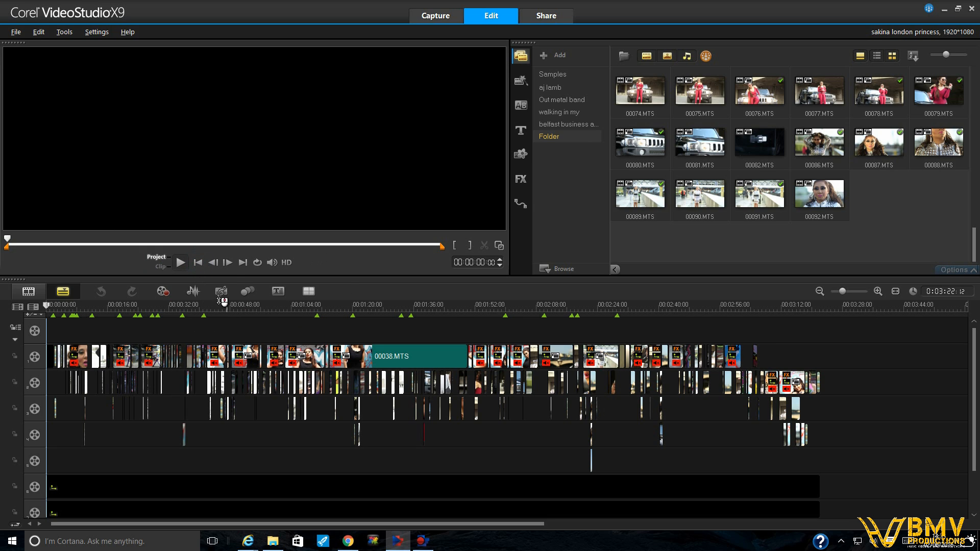
click(180, 262)
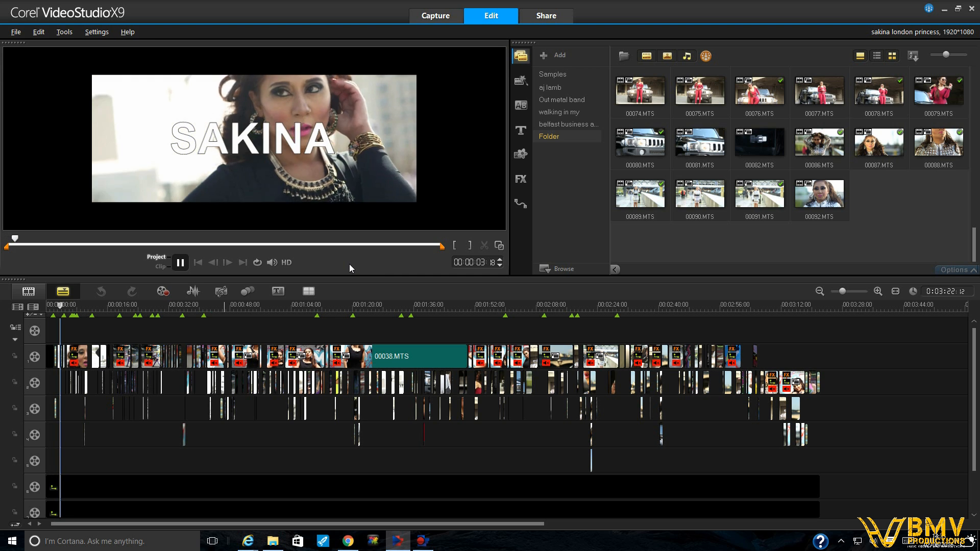
click(273, 260)
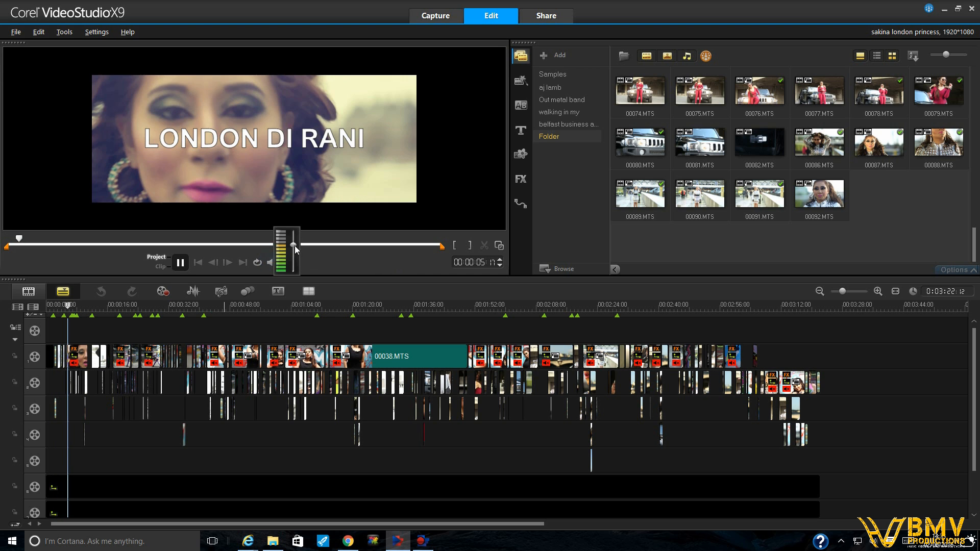
drag(295, 248, 295, 257)
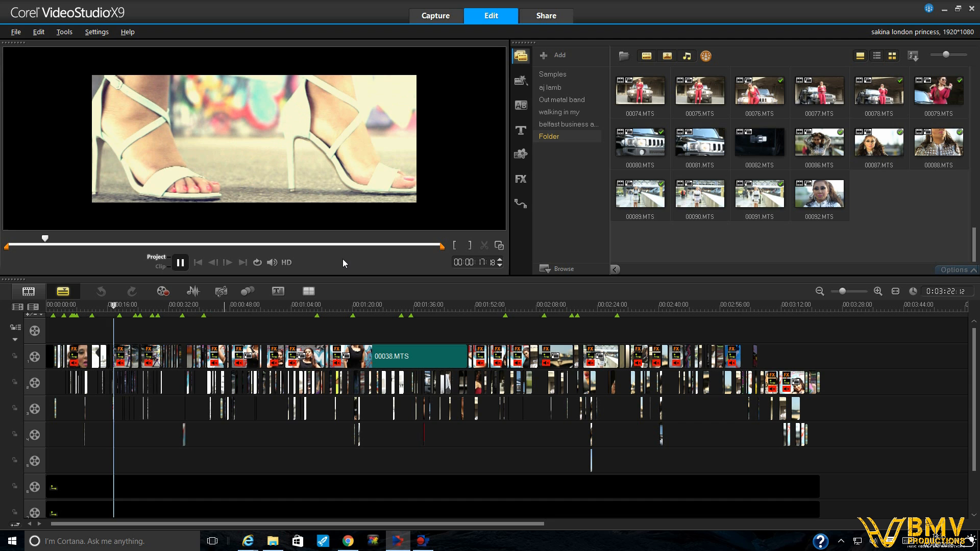
Replay the project from its beginning and pause it at 00:00:11:00
click(181, 261)
click(198, 262)
click(183, 268)
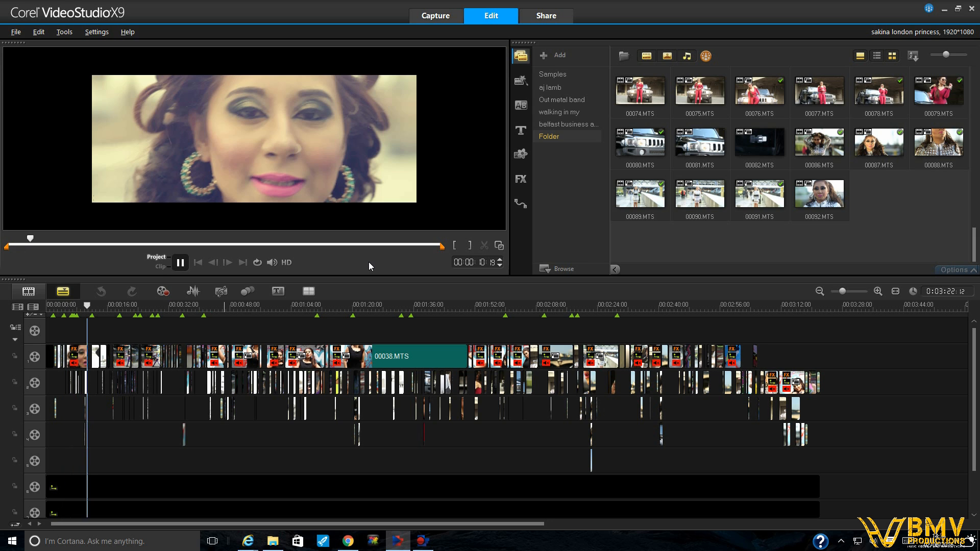
key(space)
Magnify the timeline to examine the short clips layered across the tracks around the 11-second mark
click(877, 291)
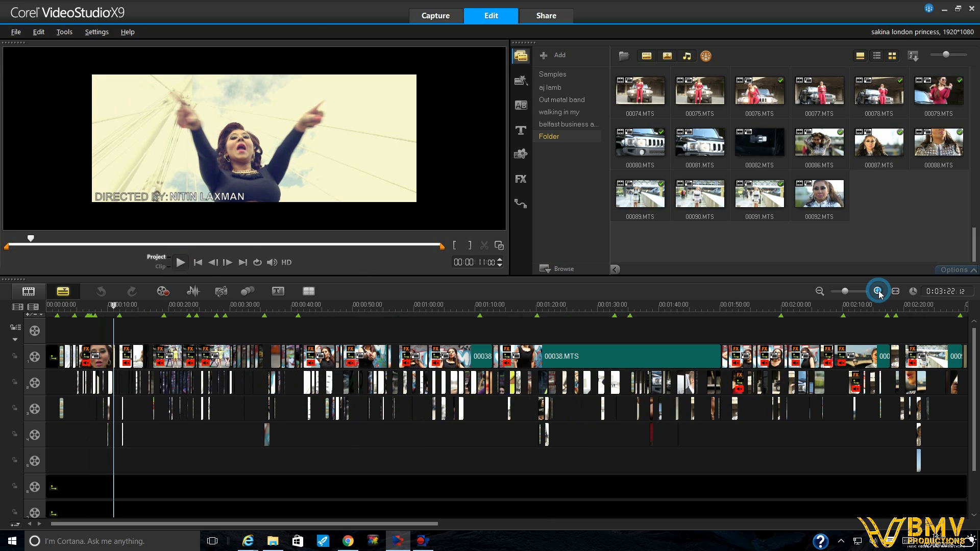
click(878, 291)
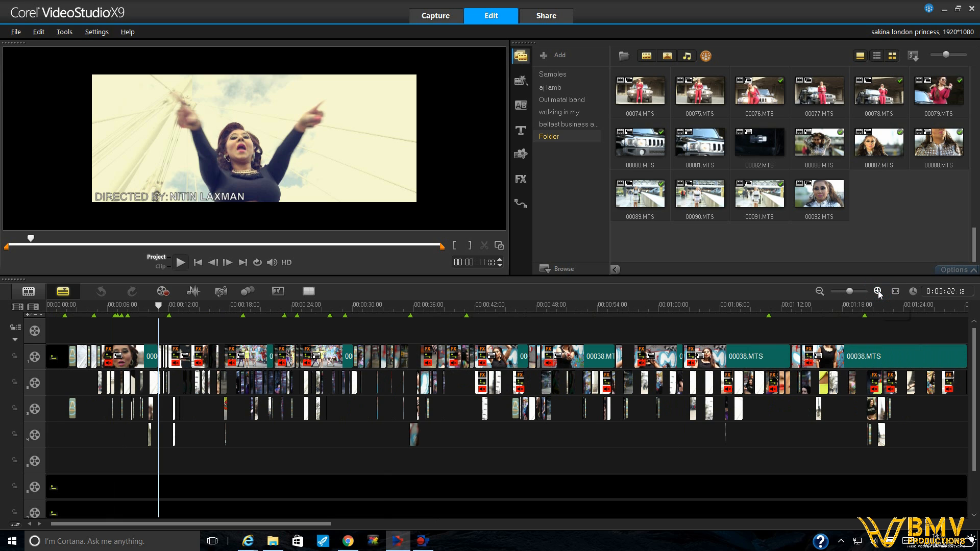
click(877, 291)
click(878, 292)
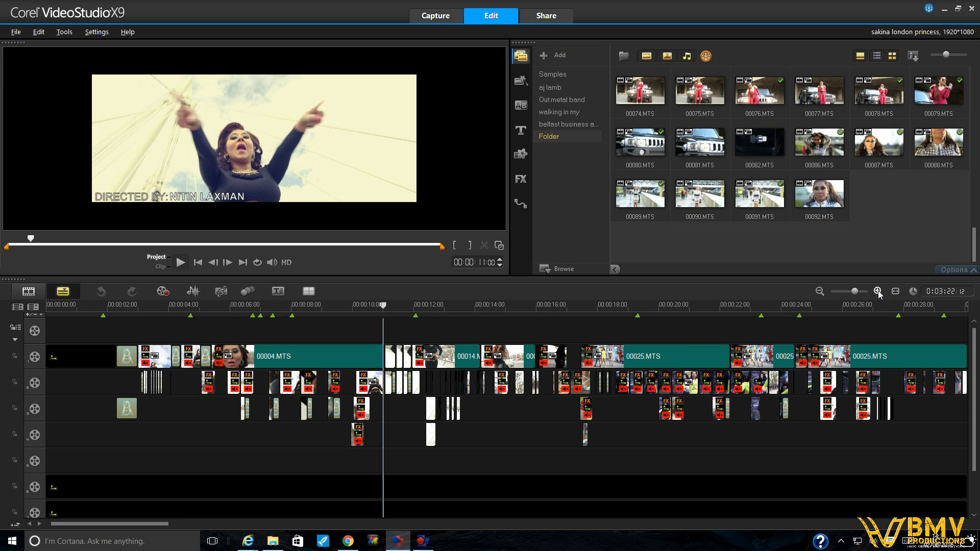
Examine the layered clips around the 11-second mark up close, and preview the project frames near 00:00:09:00
click(877, 291)
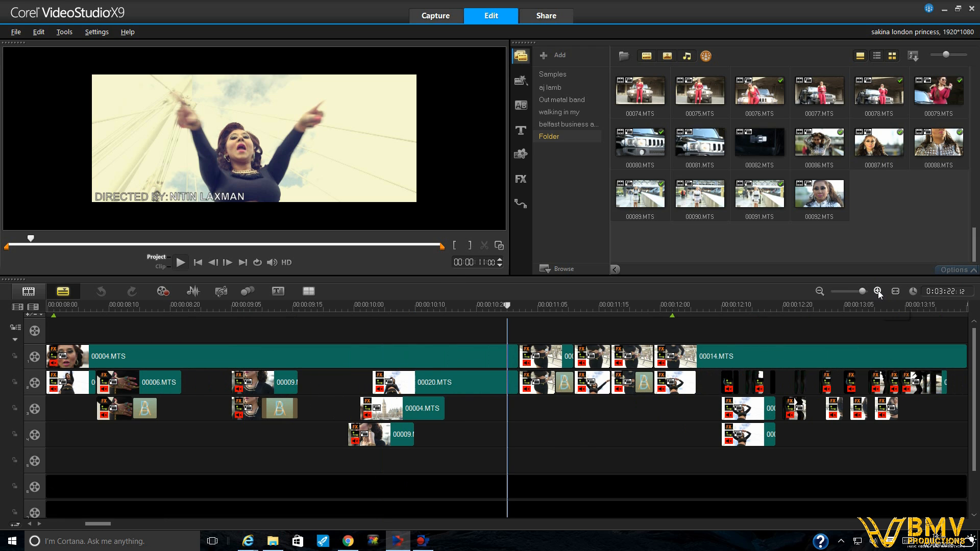
click(819, 291)
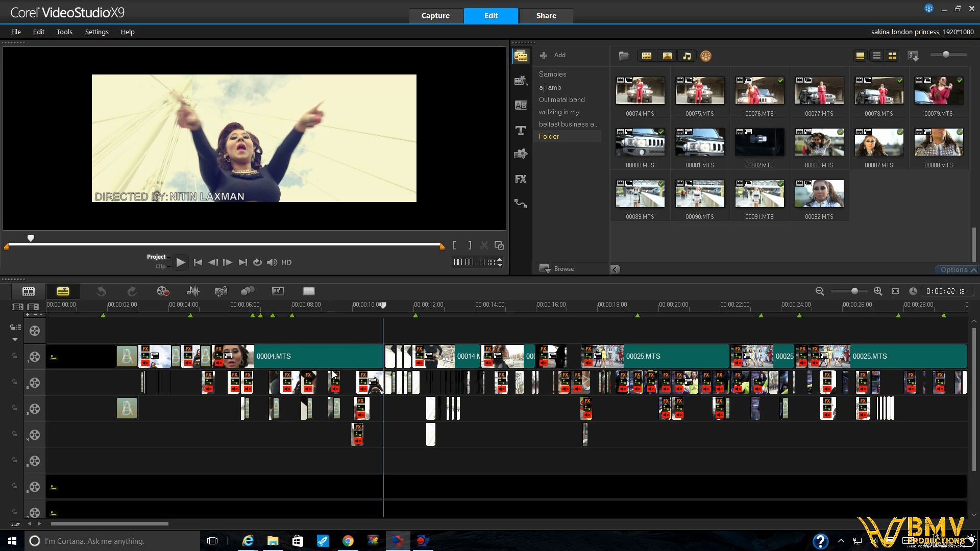
click(343, 304)
click(366, 305)
click(330, 304)
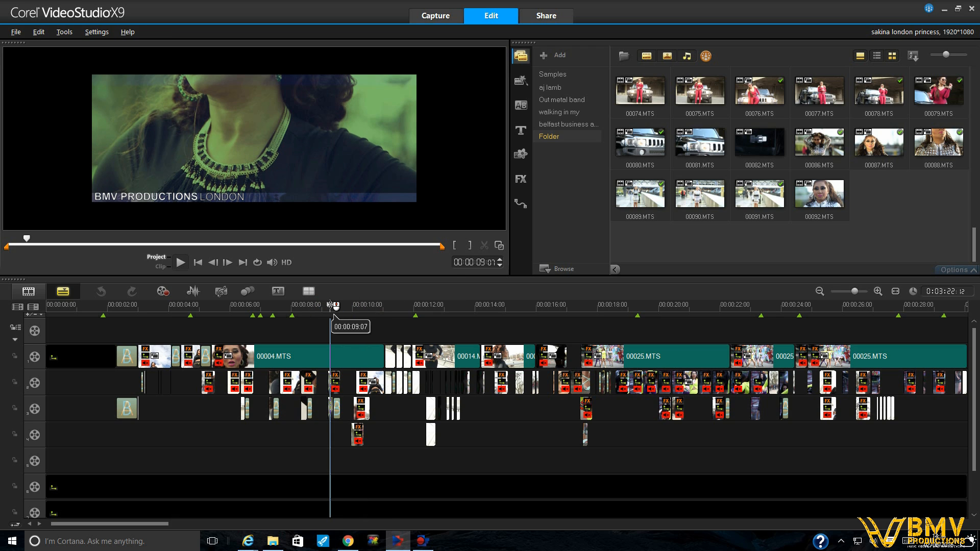
click(322, 305)
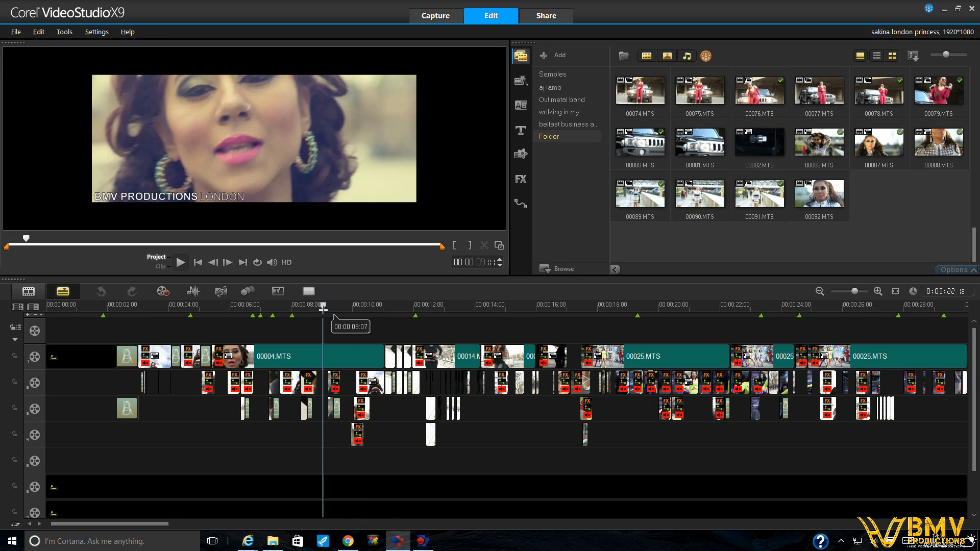
Return the playhead to 00:00:01:22 and reduce the timeline scale until more than two minutes of the project fit
click(104, 306)
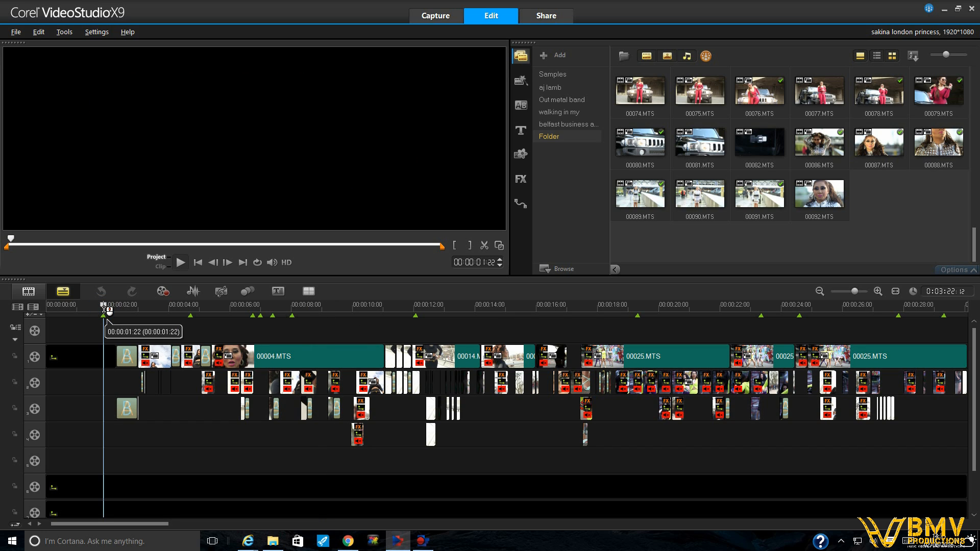
click(819, 291)
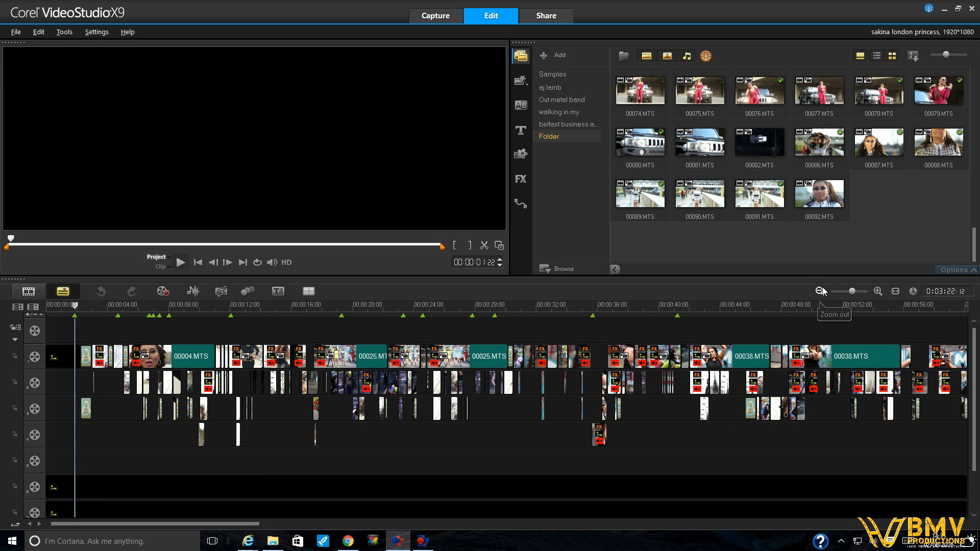
click(819, 291)
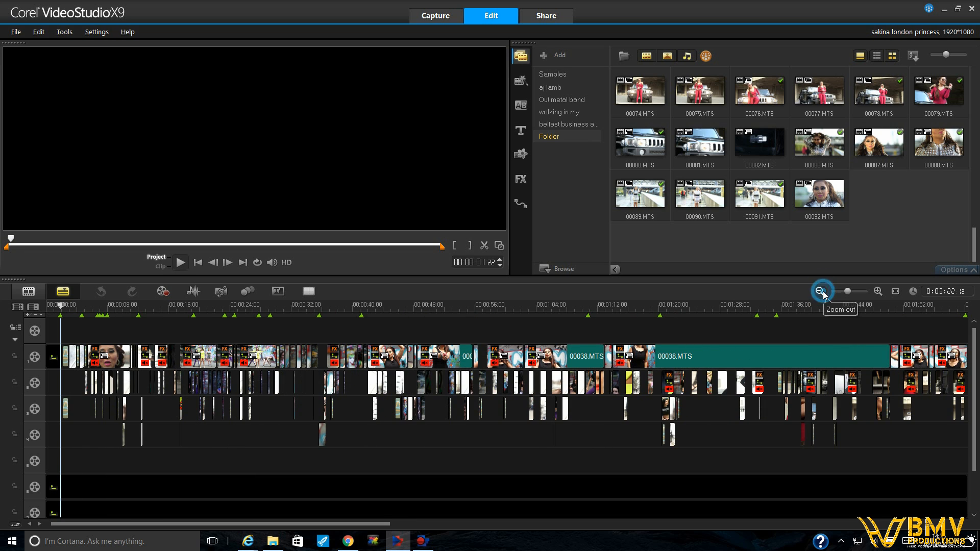
click(820, 291)
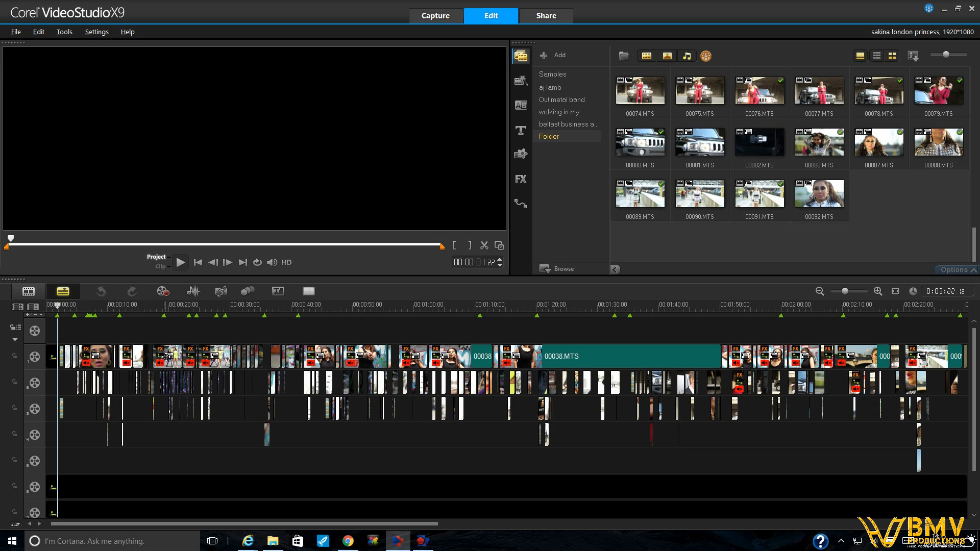
Preview the different scenes of the project at 00:00:21:04, 00:00:36:02, 00:01:28:14 and 00:01:55:02
click(161, 307)
click(175, 306)
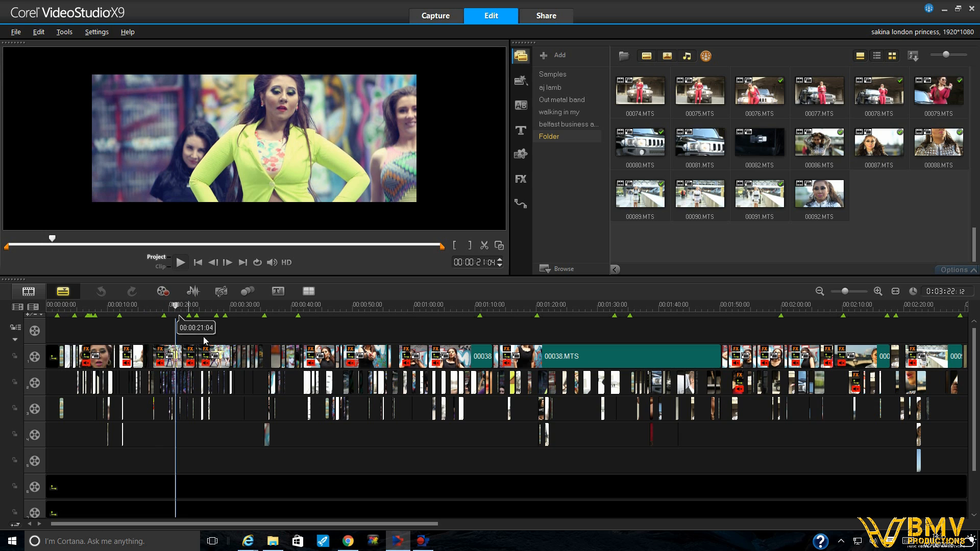
click(246, 307)
click(267, 307)
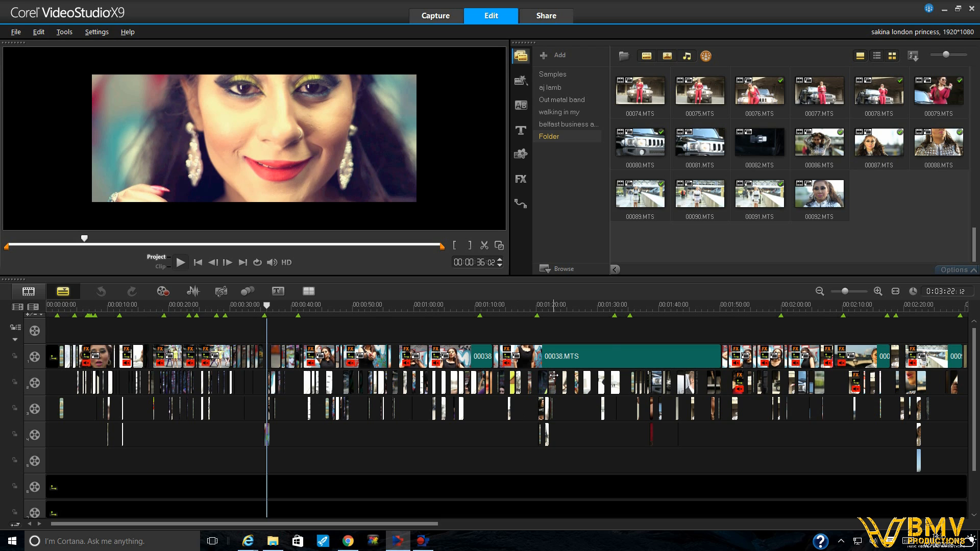
click(588, 307)
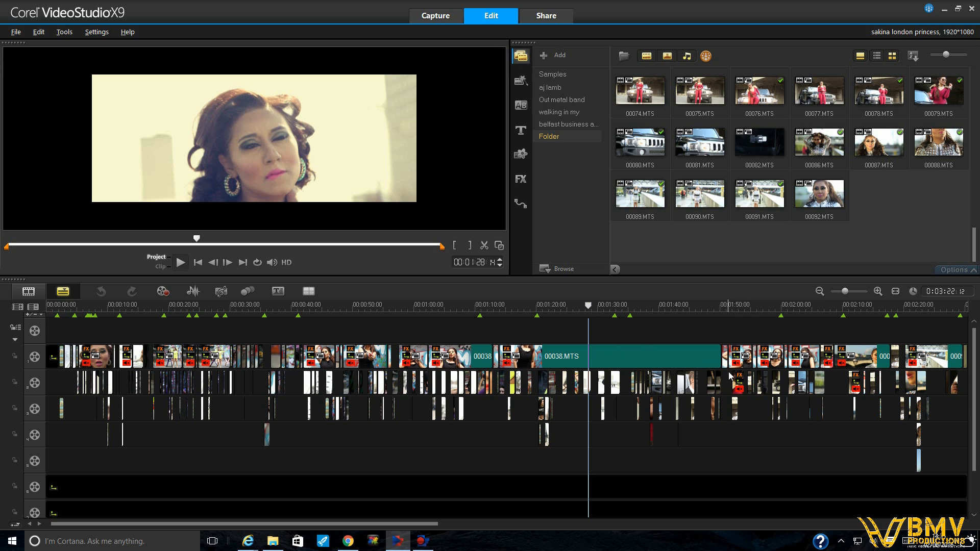
click(745, 304)
click(751, 305)
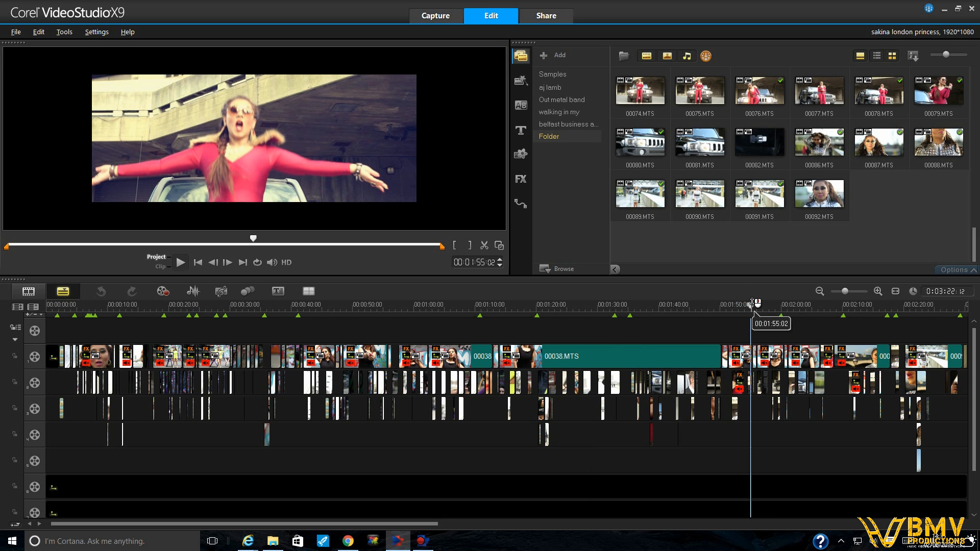
Preview the black car and red outfit scene at points between 00:01:39:22 and 00:01:52:16
click(687, 304)
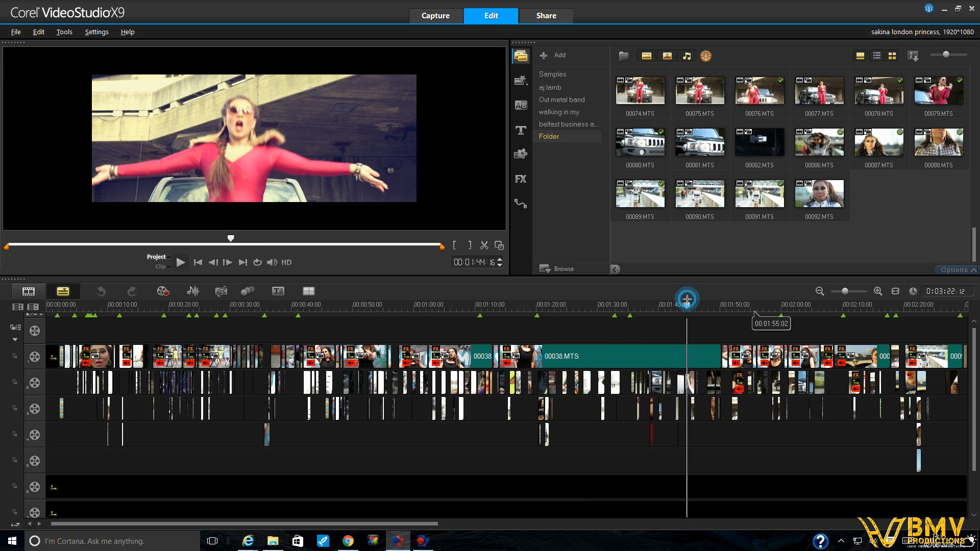
click(658, 304)
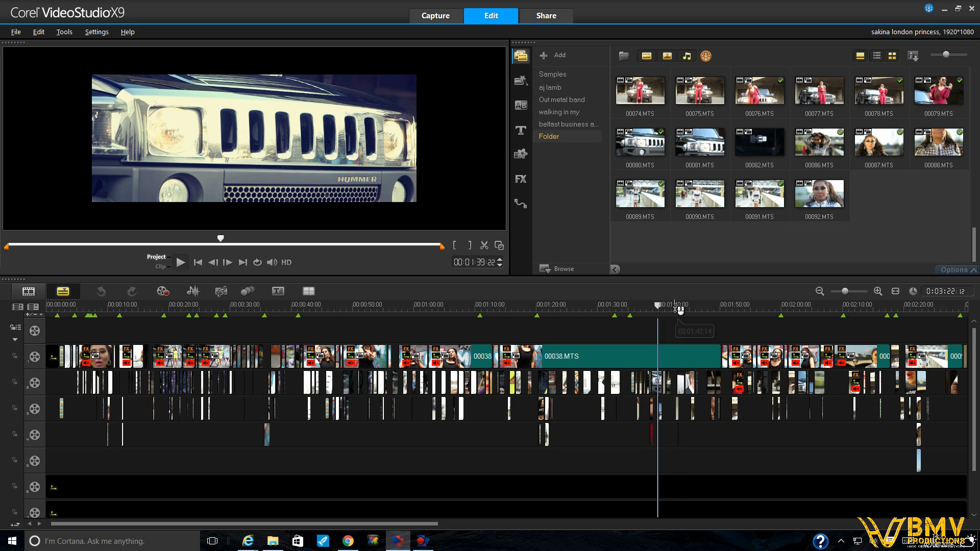
click(675, 305)
click(687, 305)
click(701, 305)
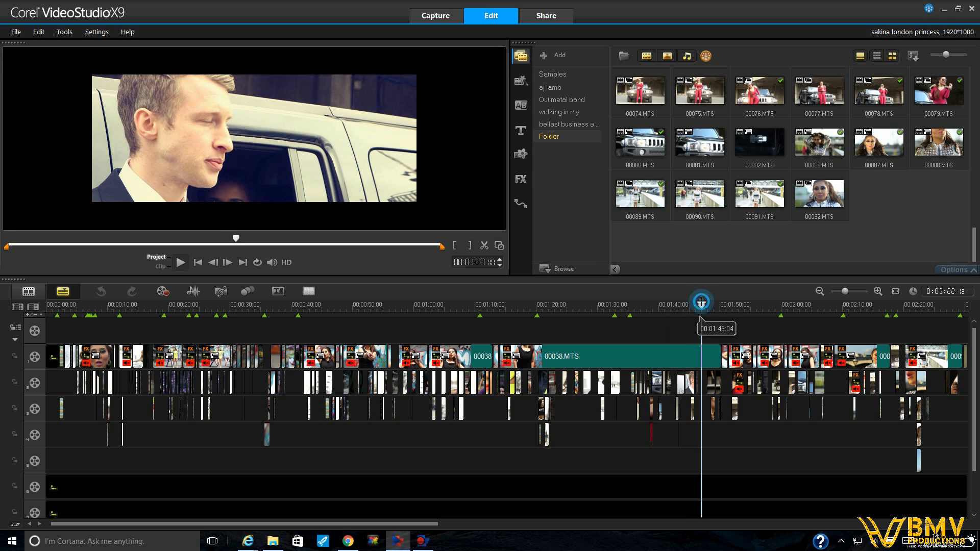
drag(706, 303, 721, 303)
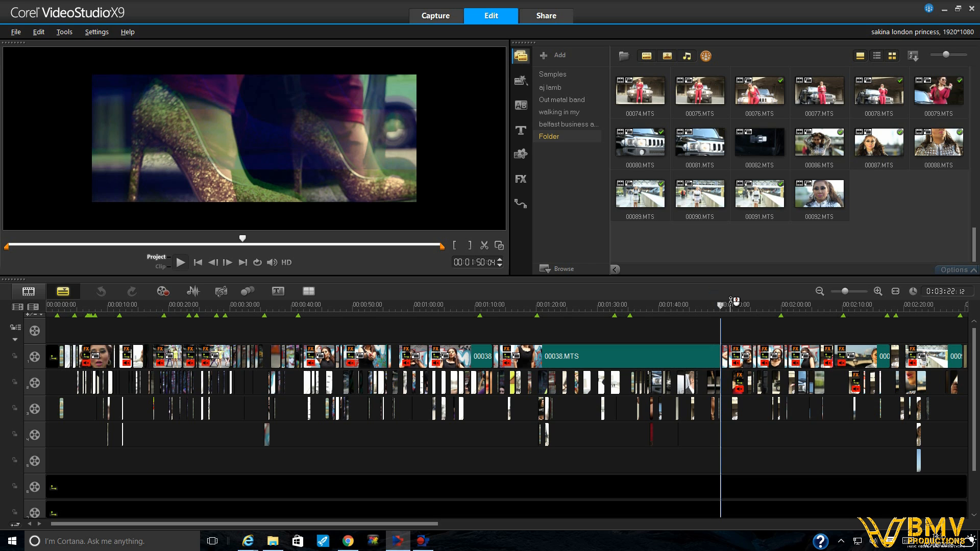
click(734, 303)
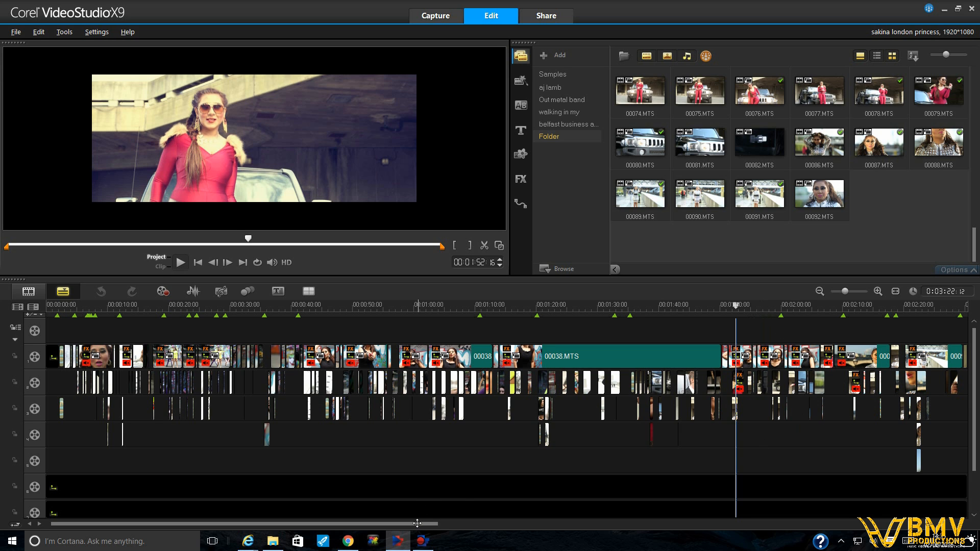
Preview the walkway scene at 00:02:26:14 and bring the timeline view back to the project's beginning
drag(417, 523, 481, 523)
click(729, 304)
click(735, 304)
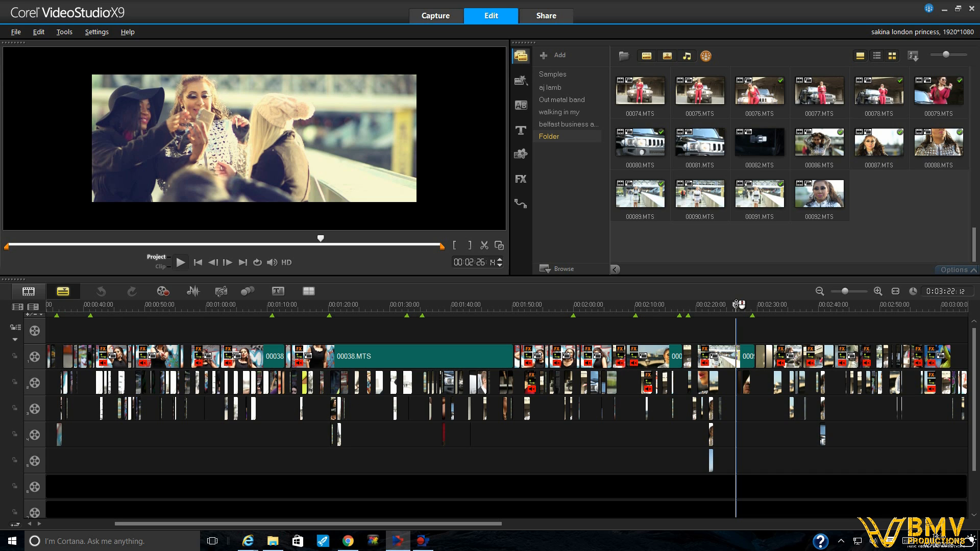
drag(493, 522, 391, 525)
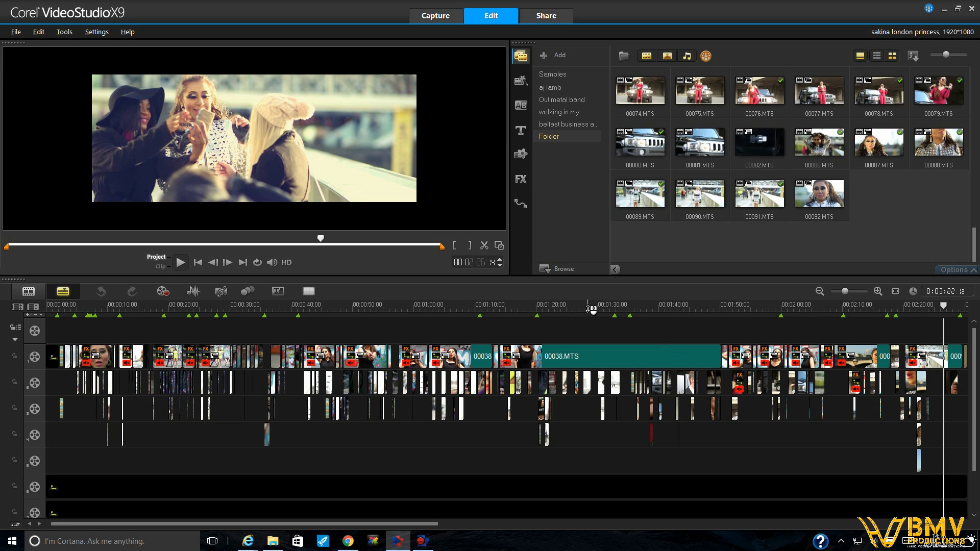
Preview the graffiti wall shots of the long 00038.MTS clip between 00:01:23:22 and 00:01:29:20
click(568, 305)
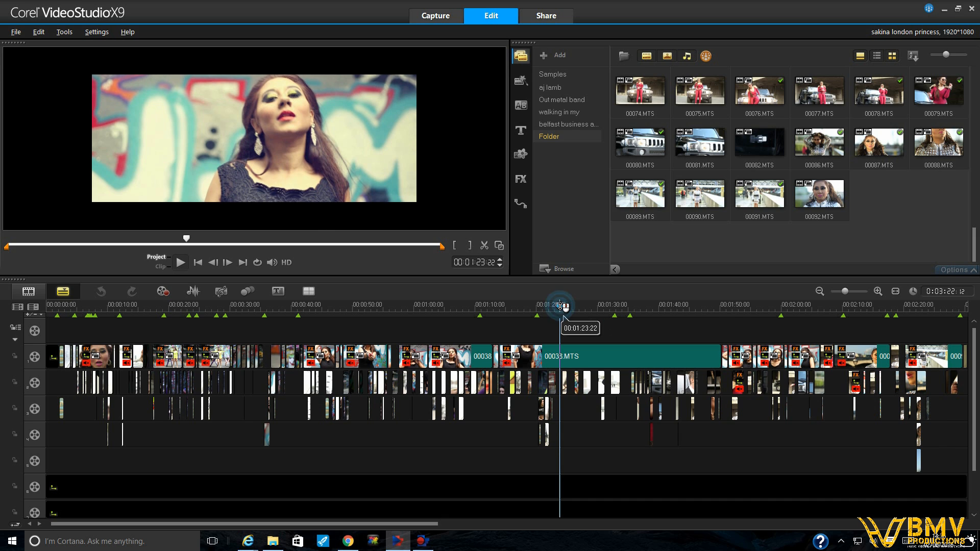
click(568, 307)
drag(569, 307, 583, 309)
click(560, 305)
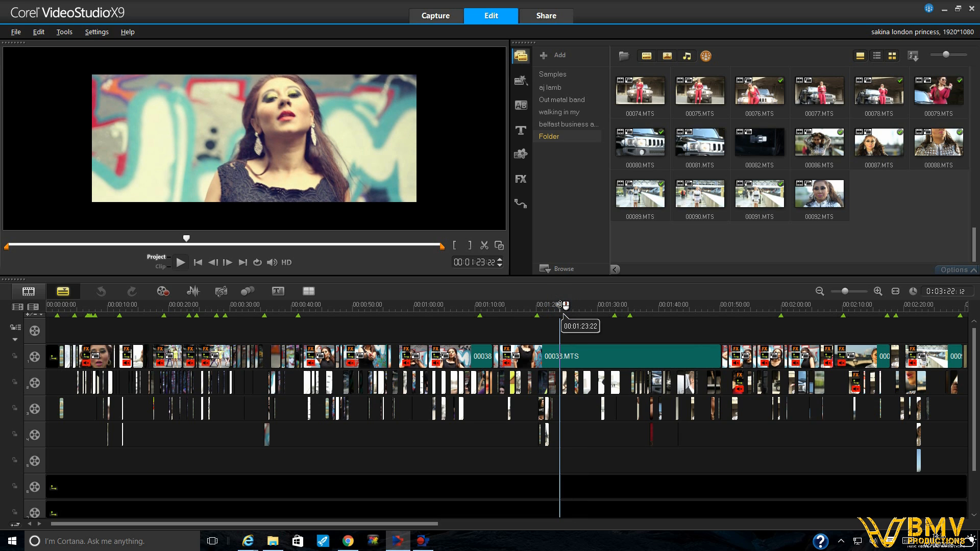
click(597, 307)
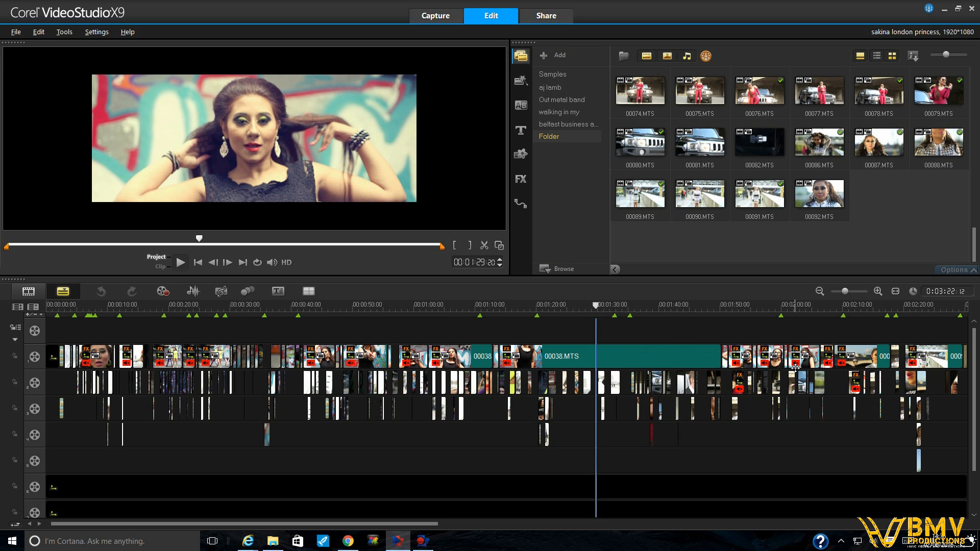
Preview the later scenes of the project at 00:02:11:02, 00:02:10:04, 00:02:17:08 and 00:02:25:02
click(847, 306)
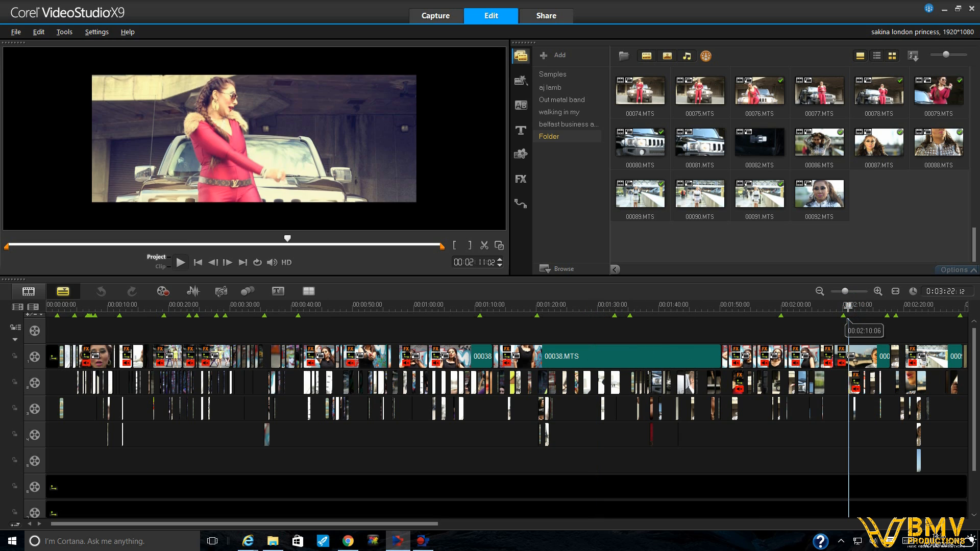
drag(848, 306, 843, 307)
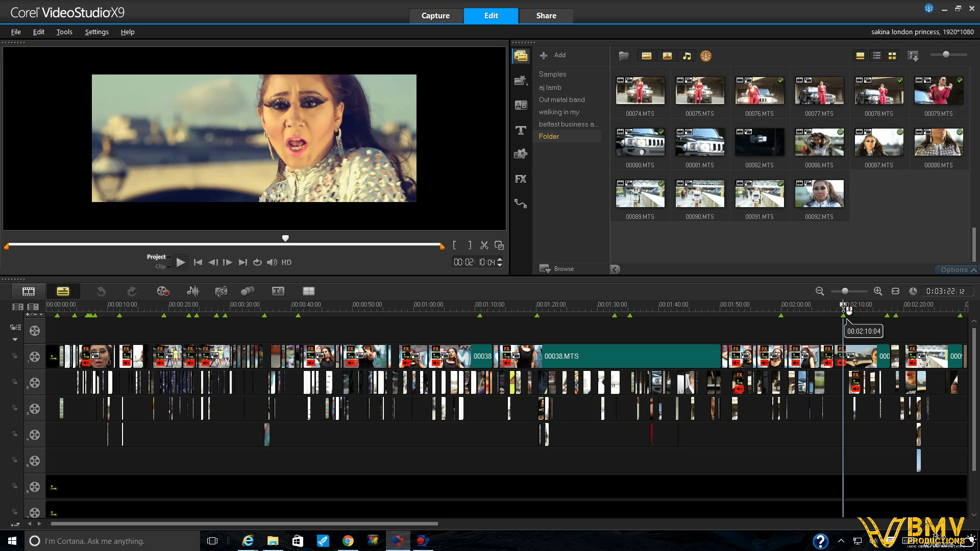
click(887, 307)
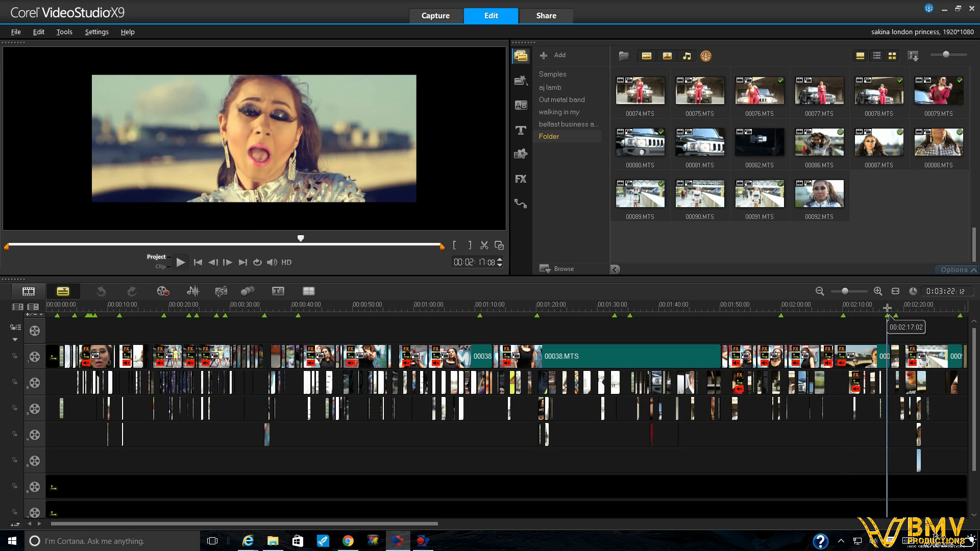
click(934, 307)
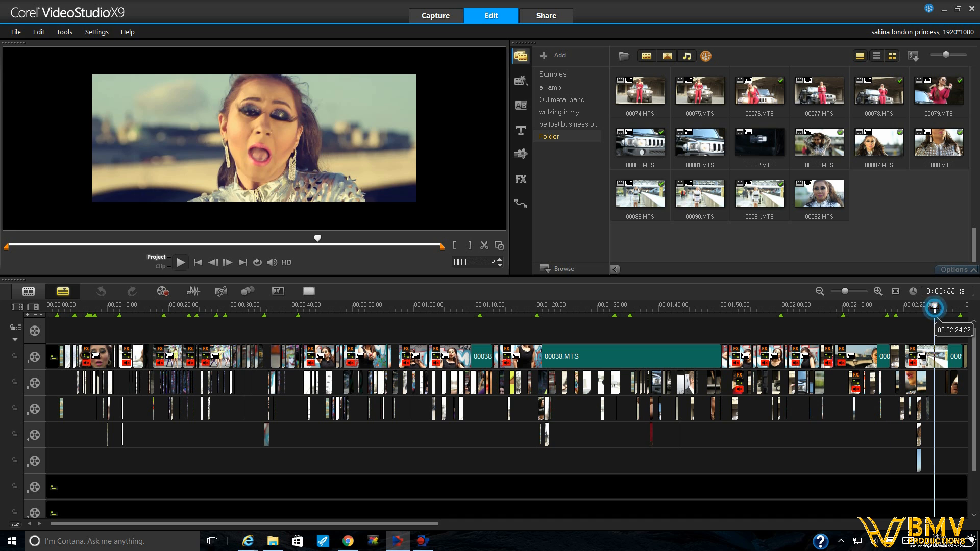
drag(403, 523, 376, 524)
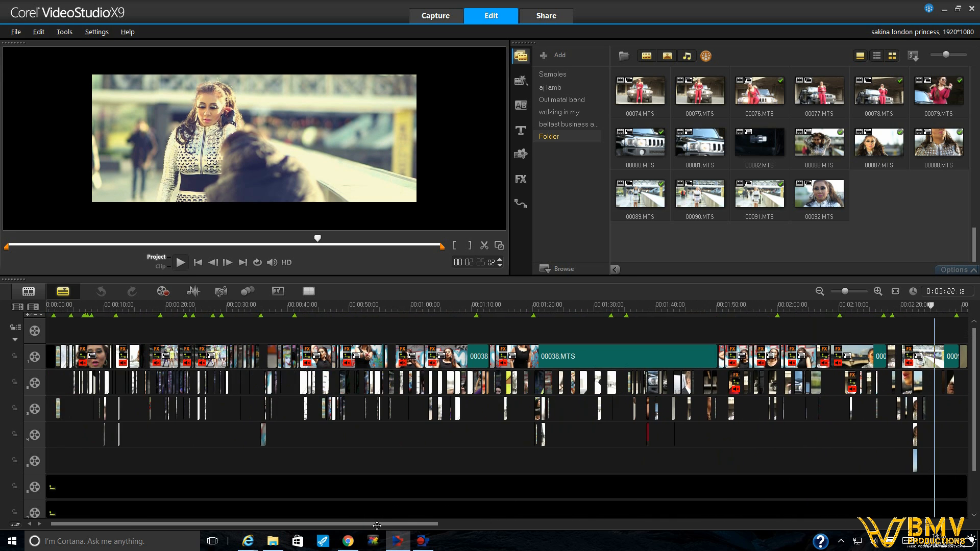
Preview the yellow outfit scene at 00:00:22:16 and 00:00:27:22, and magnify the timeline around its clips
click(175, 305)
click(184, 305)
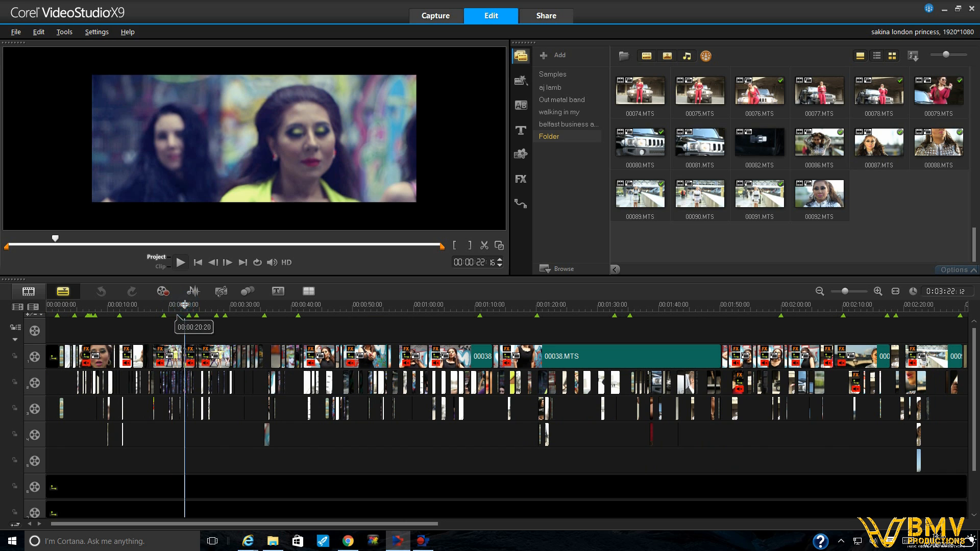
click(217, 309)
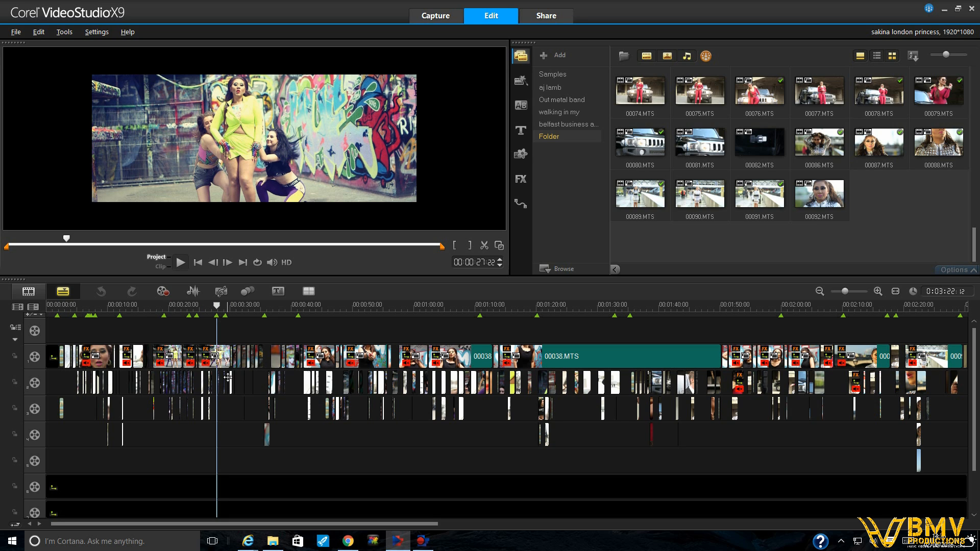
click(877, 291)
click(878, 292)
click(878, 292)
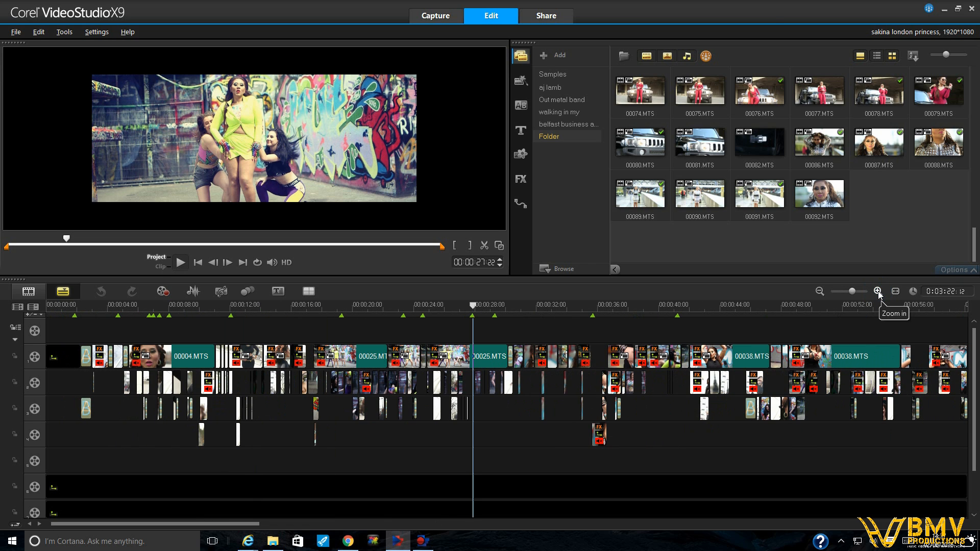
Import "sakina with touch up london princess with fxed text final final final.mp4" from Documents > Corel VideoStudio Pro > 18.0 into the library
click(623, 57)
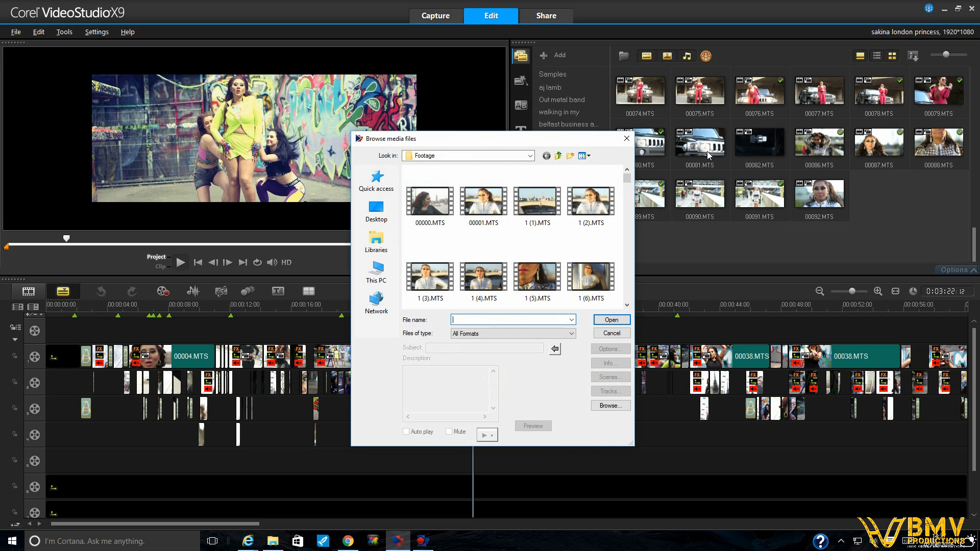
click(376, 241)
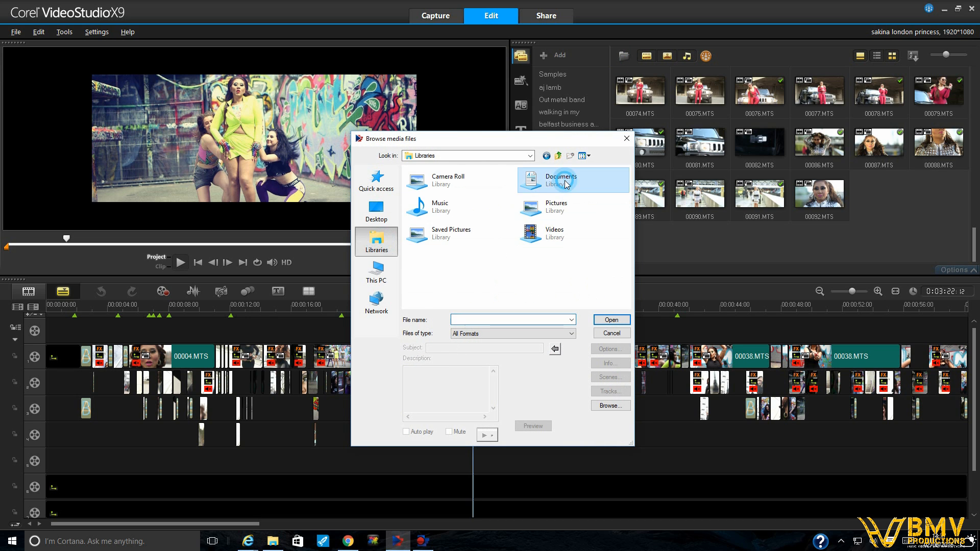
double_click(565, 183)
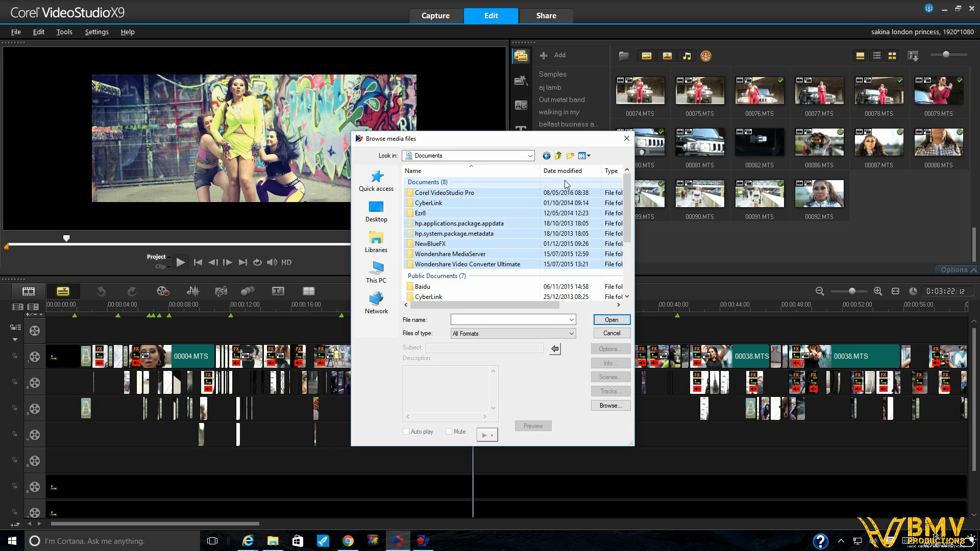
double_click(515, 197)
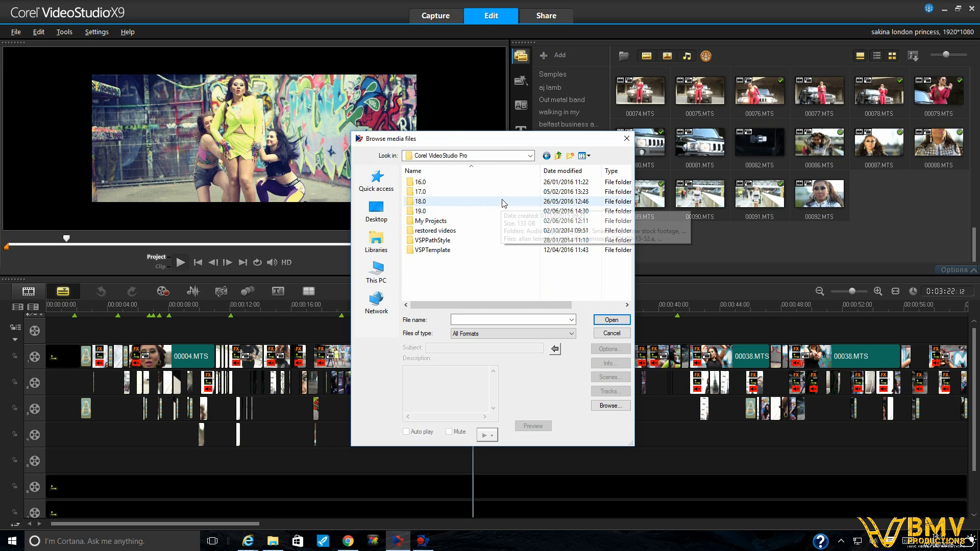
double_click(501, 201)
scroll(544, 242, down, 10)
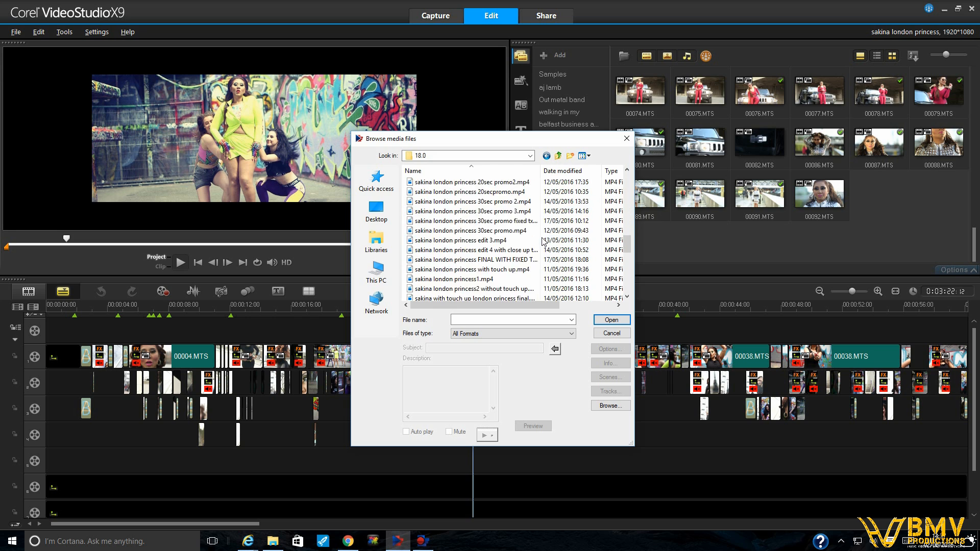
scroll(543, 242, up, 6)
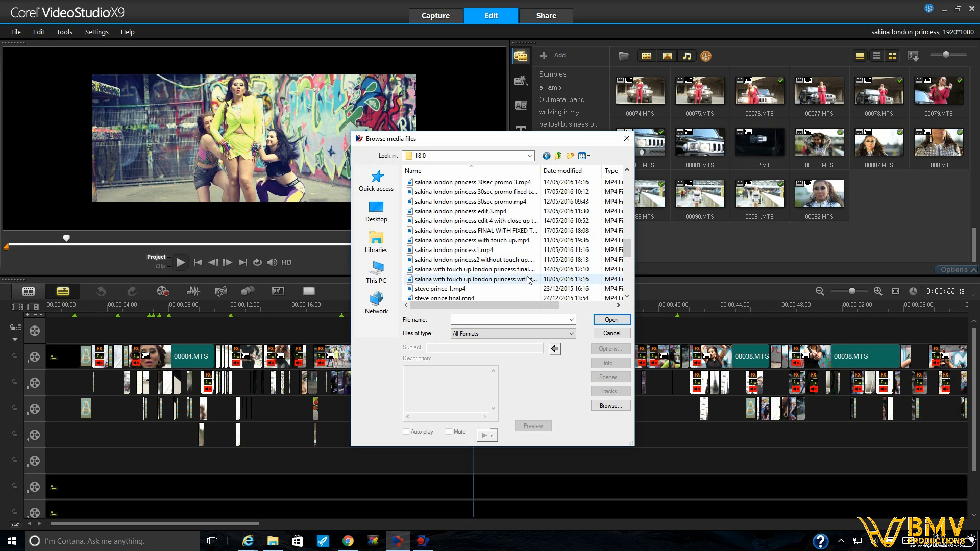
drag(540, 171, 603, 174)
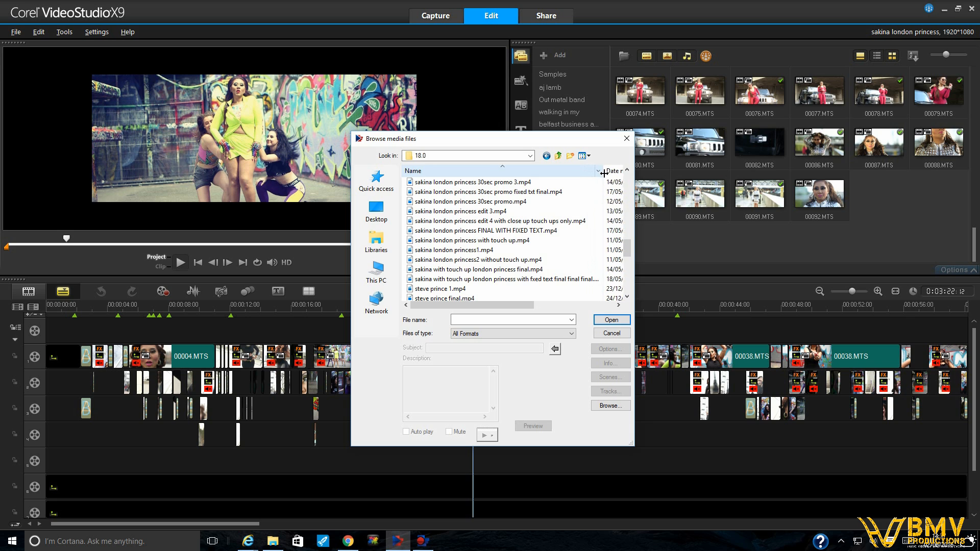
click(567, 279)
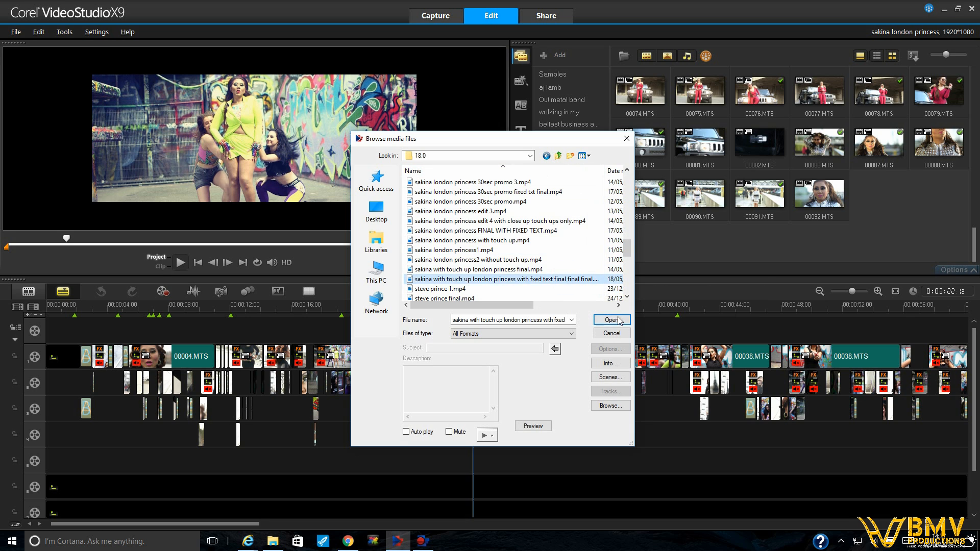
click(619, 320)
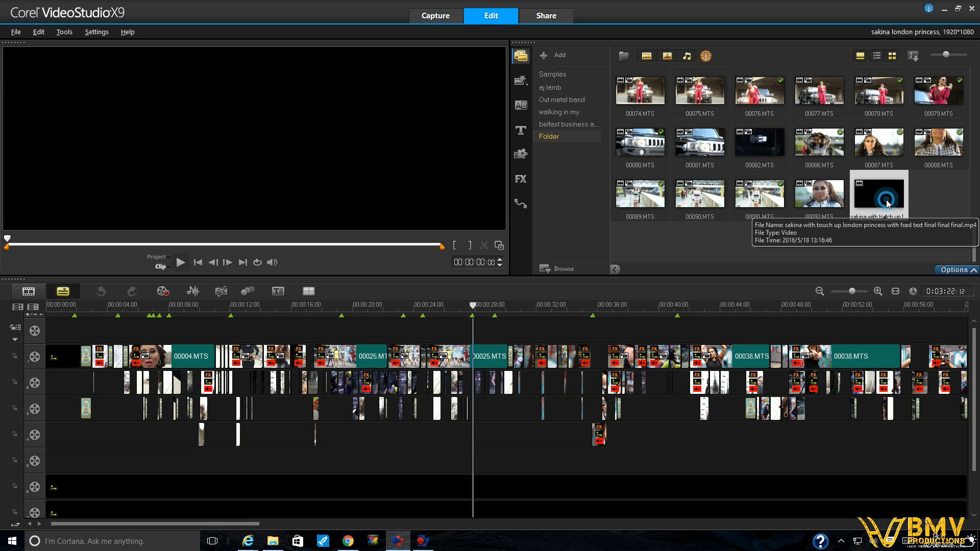
Play the imported video from its beginning and stop it at 00:00:42:13
click(180, 262)
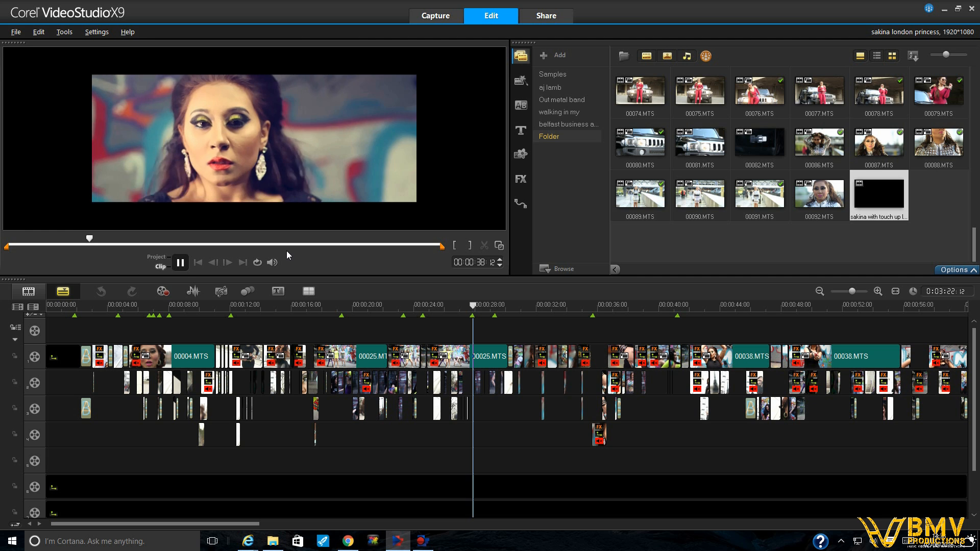
click(180, 263)
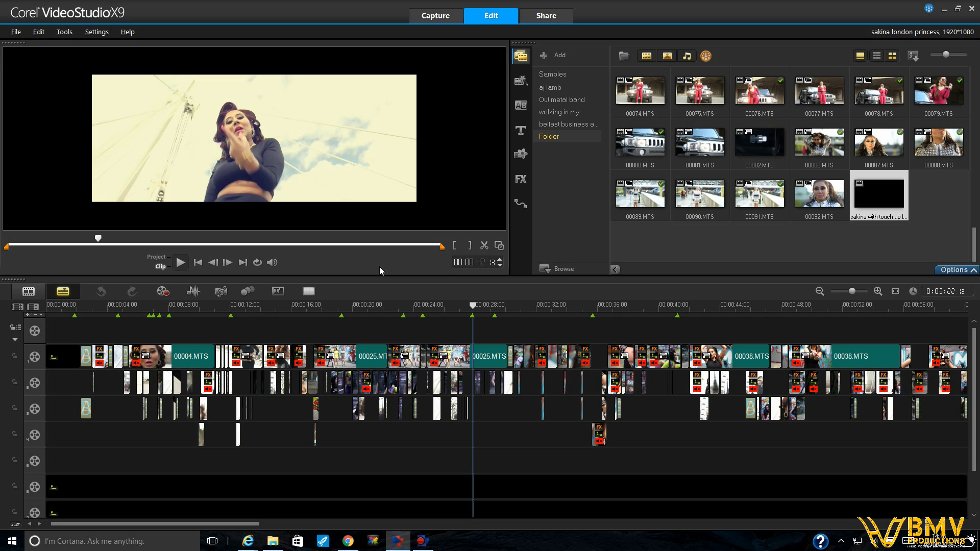
Magnify the timeline near the project's beginning and preview the SAKINA title with its flashing overlay clips around 00:00:03:11
click(69, 306)
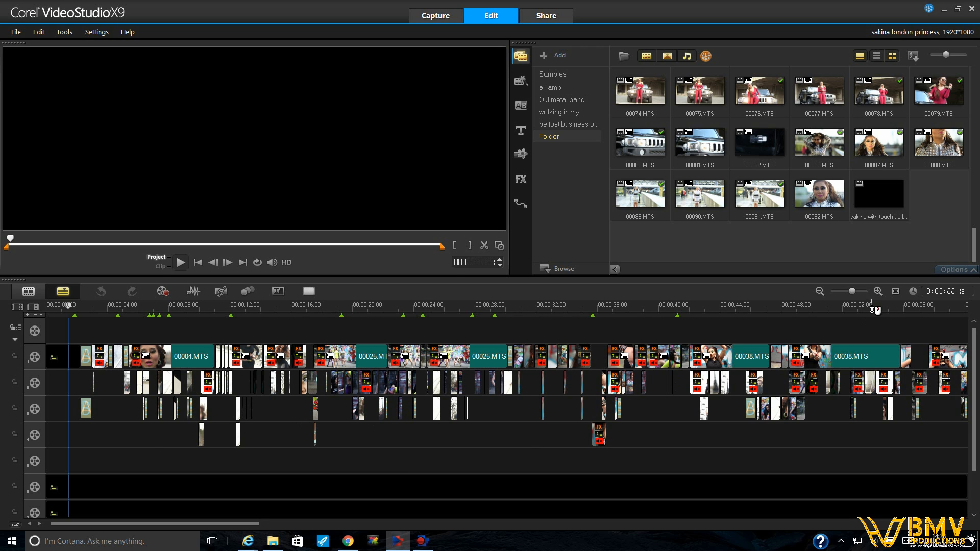
click(877, 291)
click(877, 291)
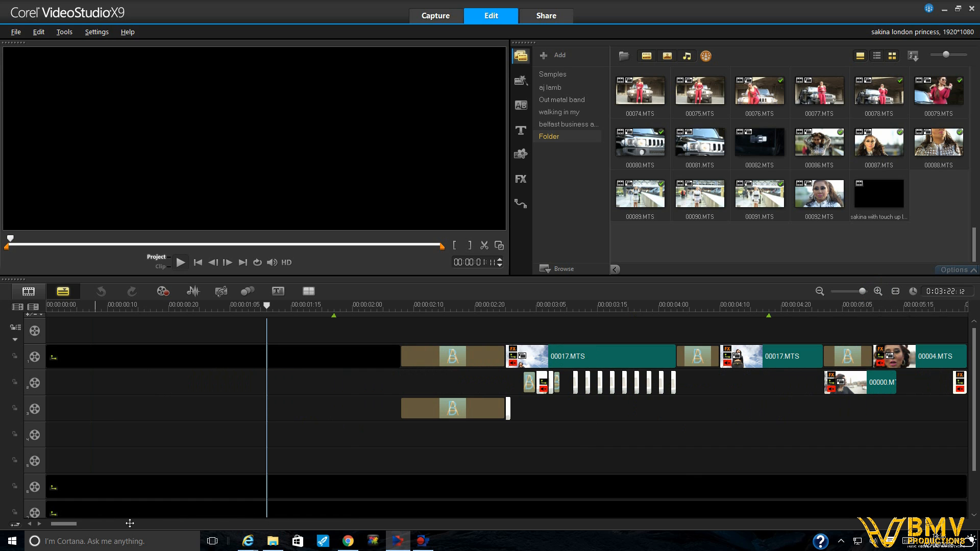
drag(71, 523, 83, 523)
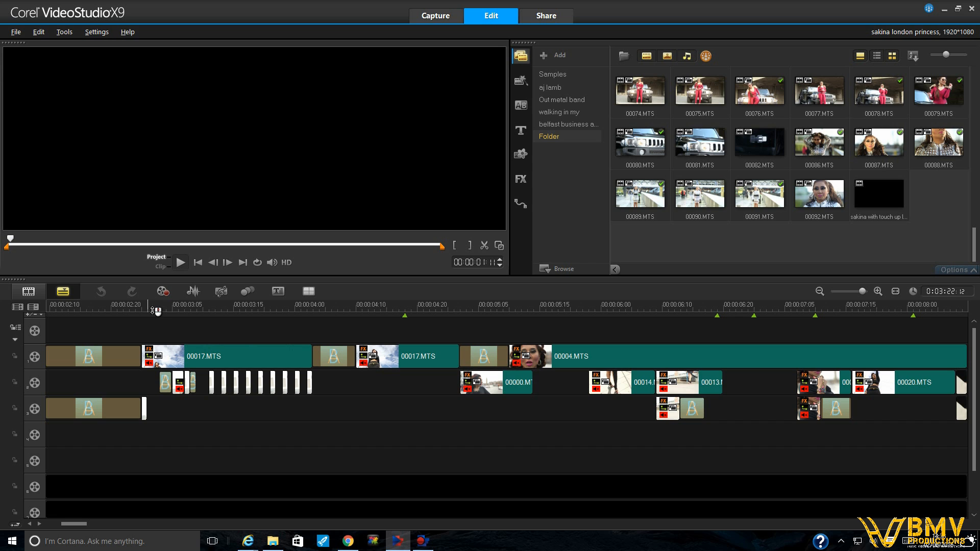
drag(217, 309, 215, 320)
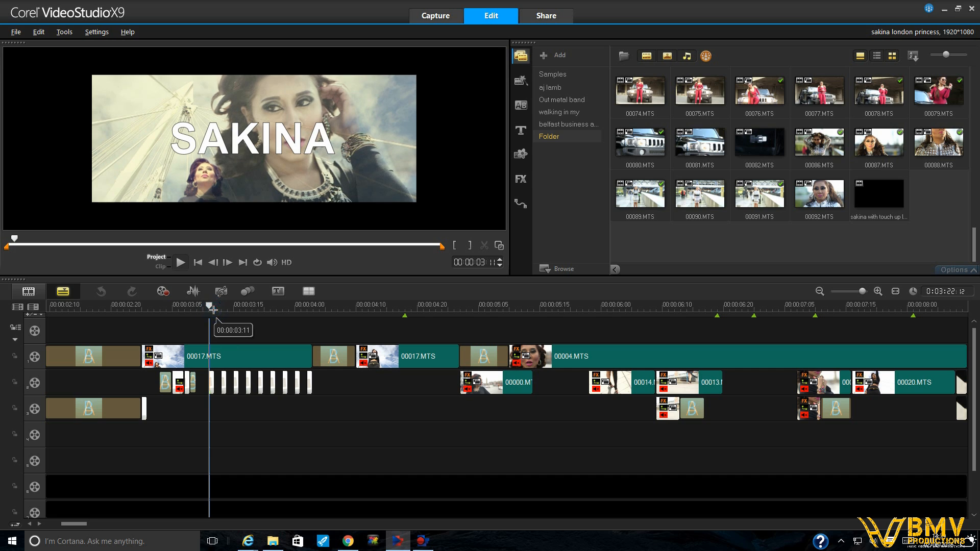
drag(210, 308, 227, 309)
Select the second of the evenly spaced short clips on Overlay Track #2 and open its mask and chroma key settings
click(223, 381)
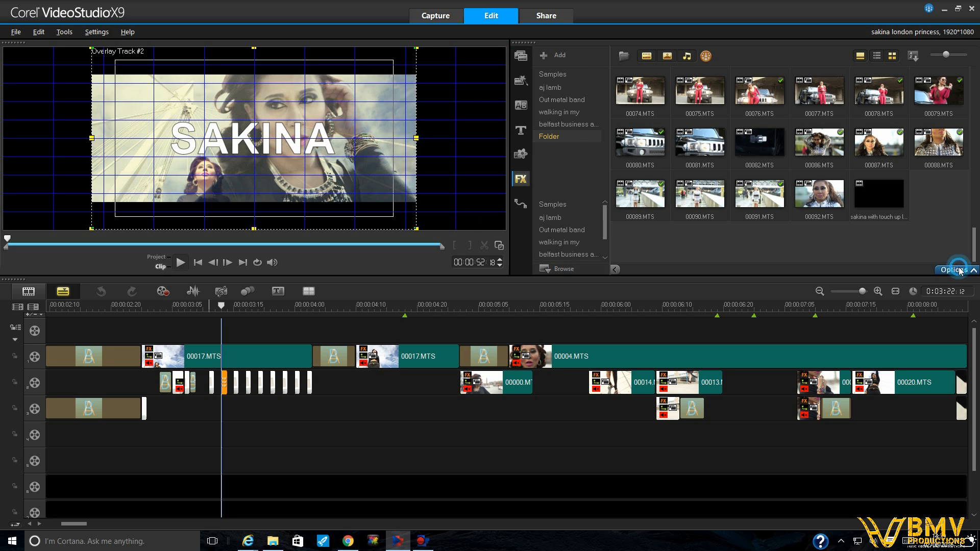
click(520, 179)
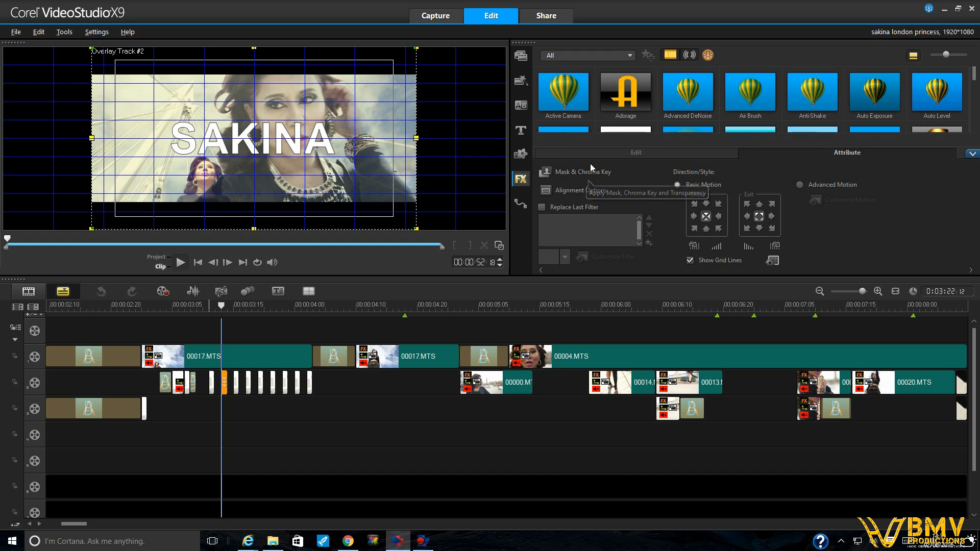
click(971, 153)
click(964, 276)
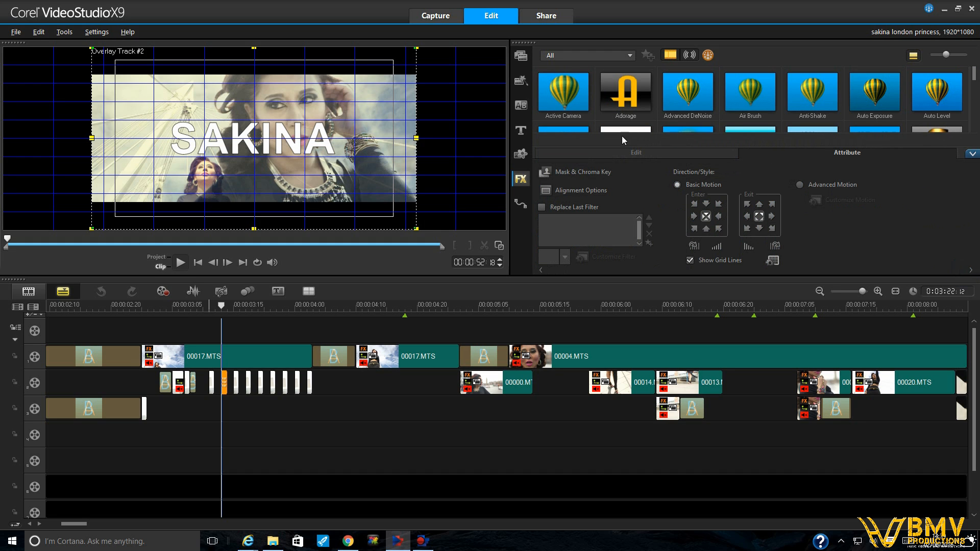
scroll(665, 182, down, 2)
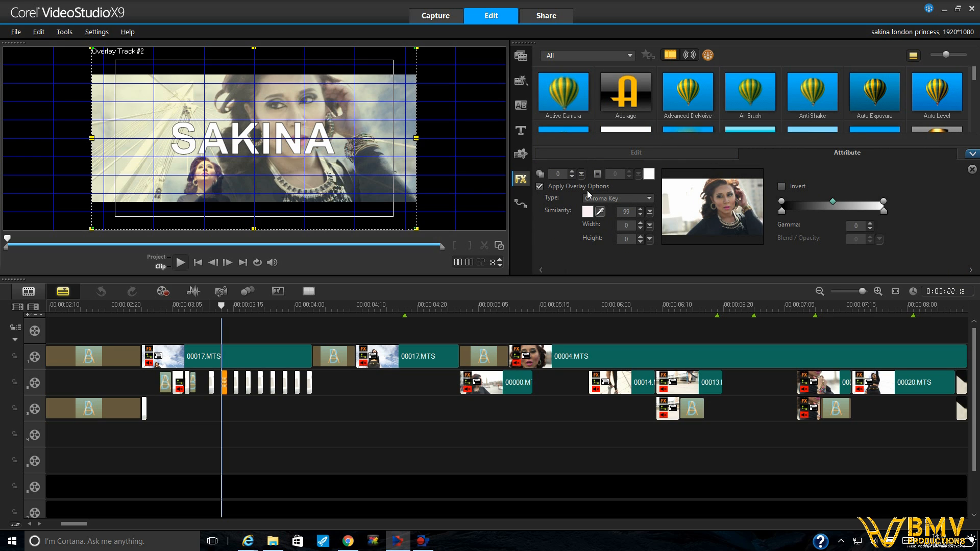
Try a chroma key similarity of 50 on the short overlay clip and set it back to 99
drag(631, 214, 620, 212)
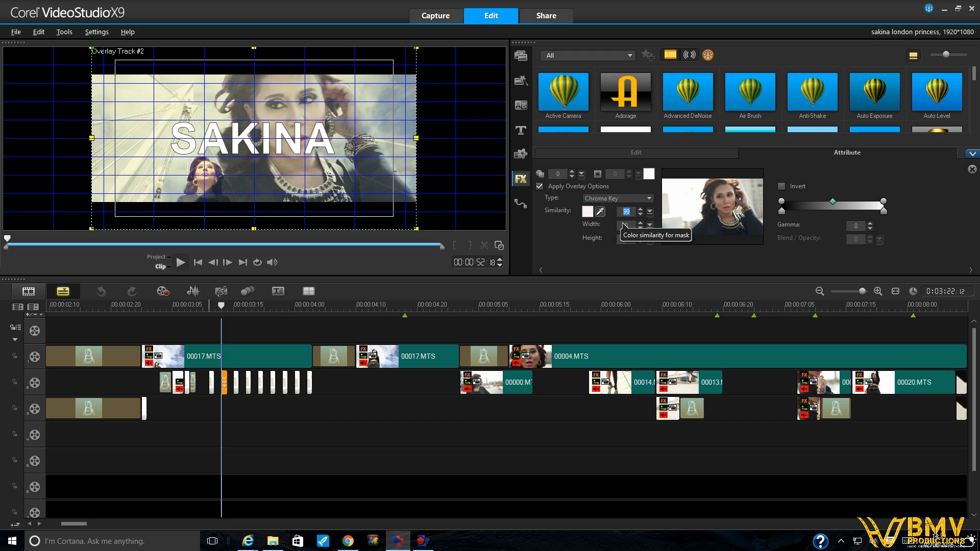
text(5)
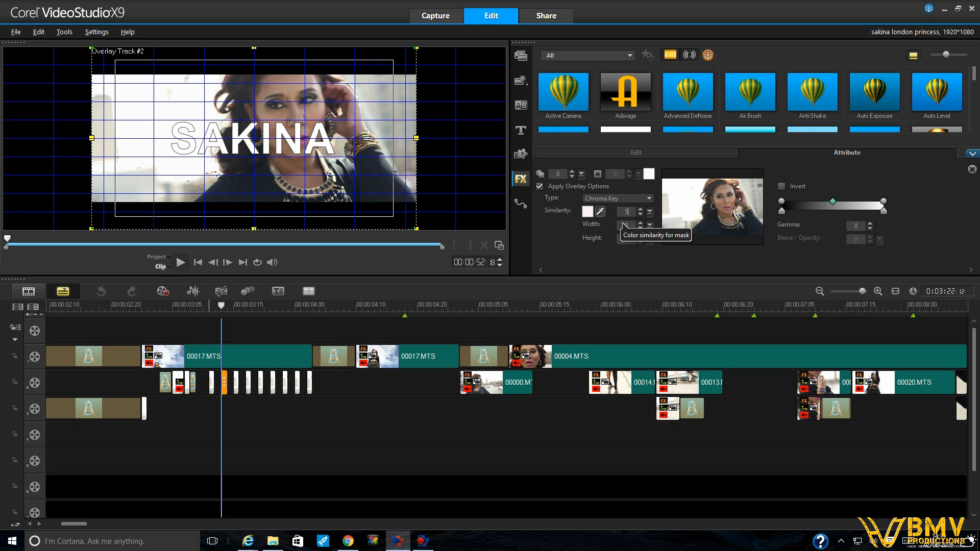
text(0)
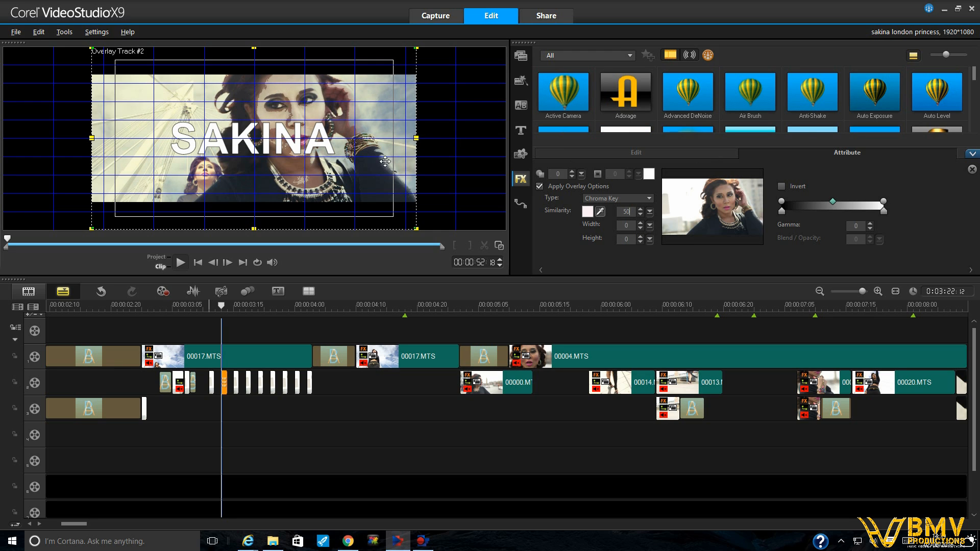
double_click(623, 211)
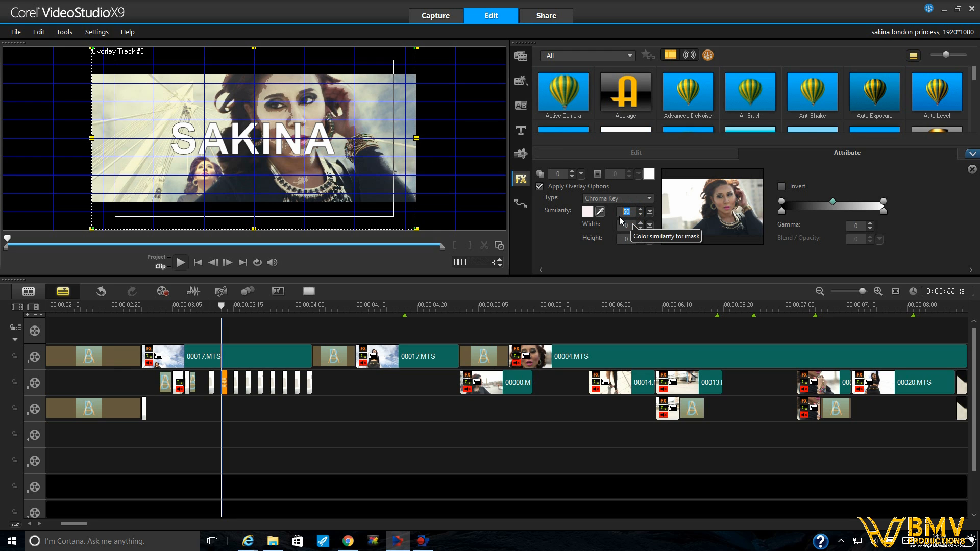
text(99)
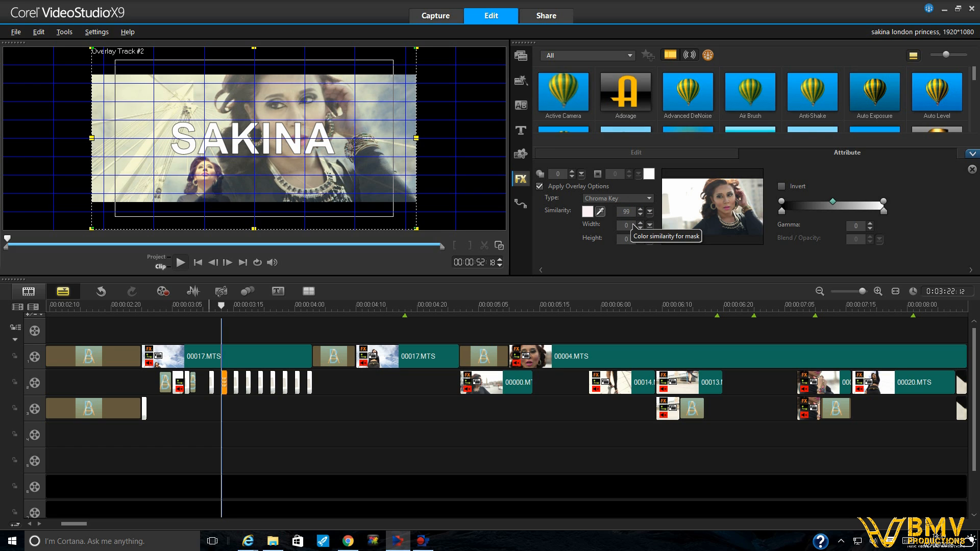
Try a transparency of 50 on the short overlay clip and return it to 0
double_click(559, 174)
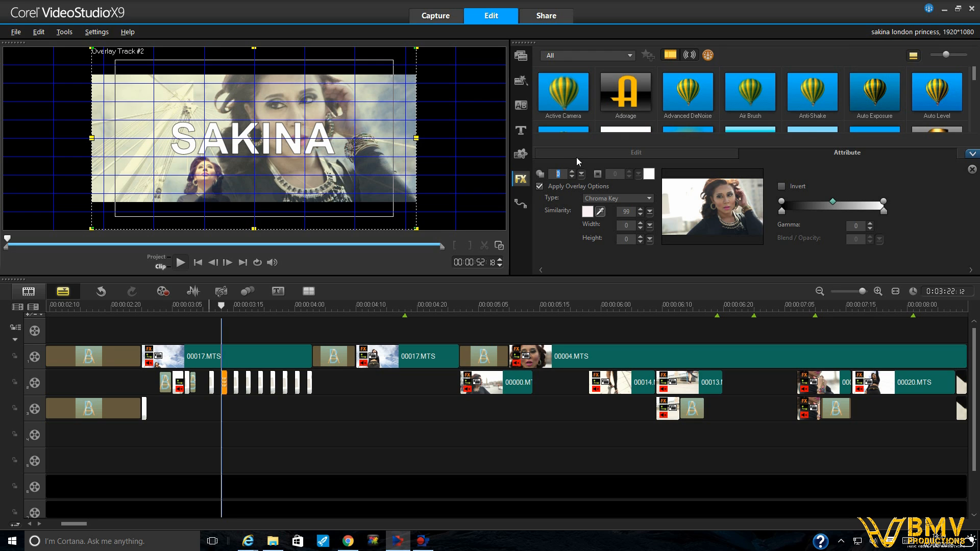
text(50)
key(Return)
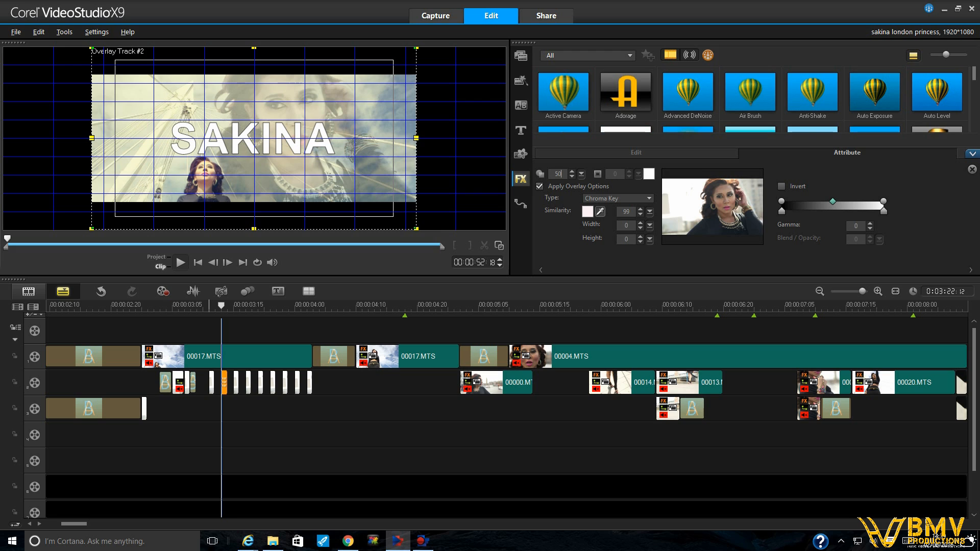
double_click(558, 174)
text(0)
key(Return)
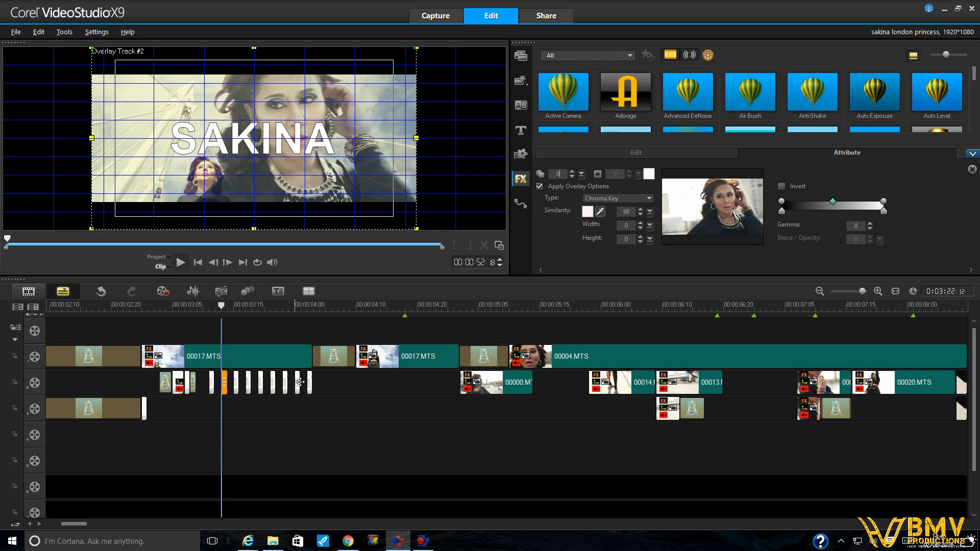
Examine the color correction, including gamma, and the applied filter of the 00017.MTS clip at 00:00:04:16 on Overlay Track #1
click(393, 306)
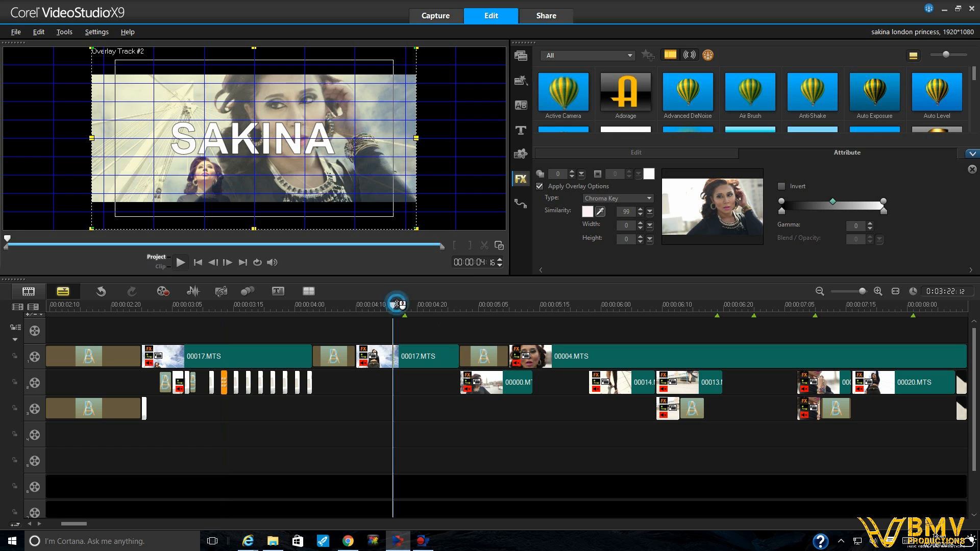
click(422, 357)
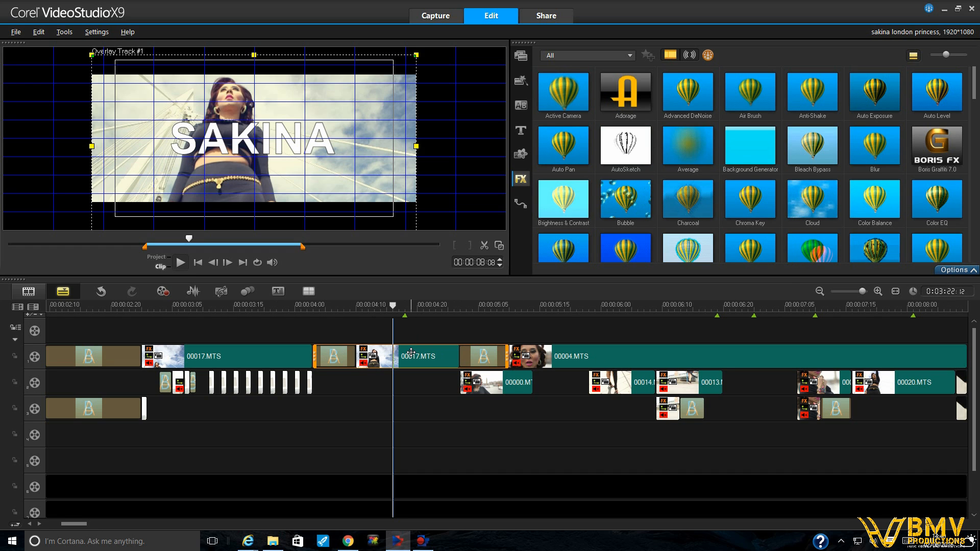
click(954, 270)
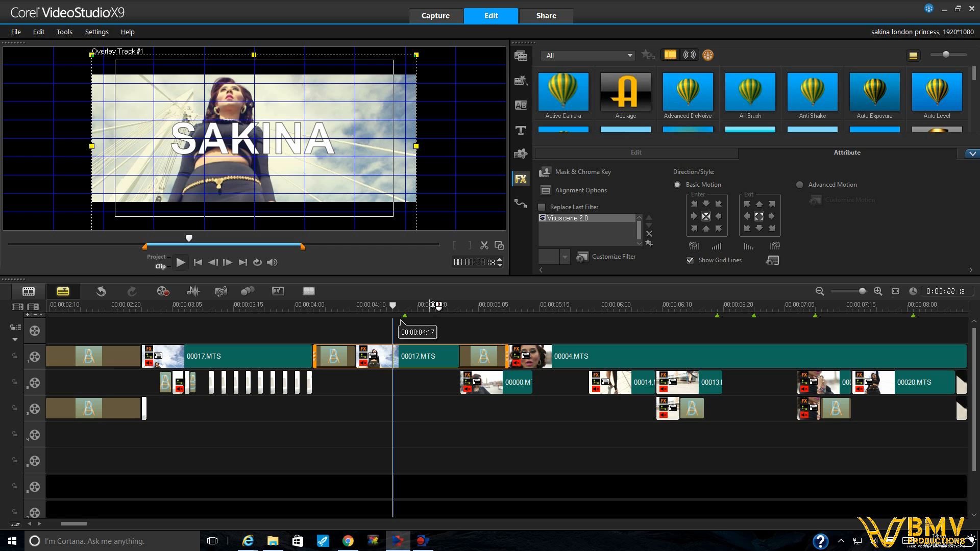
click(635, 153)
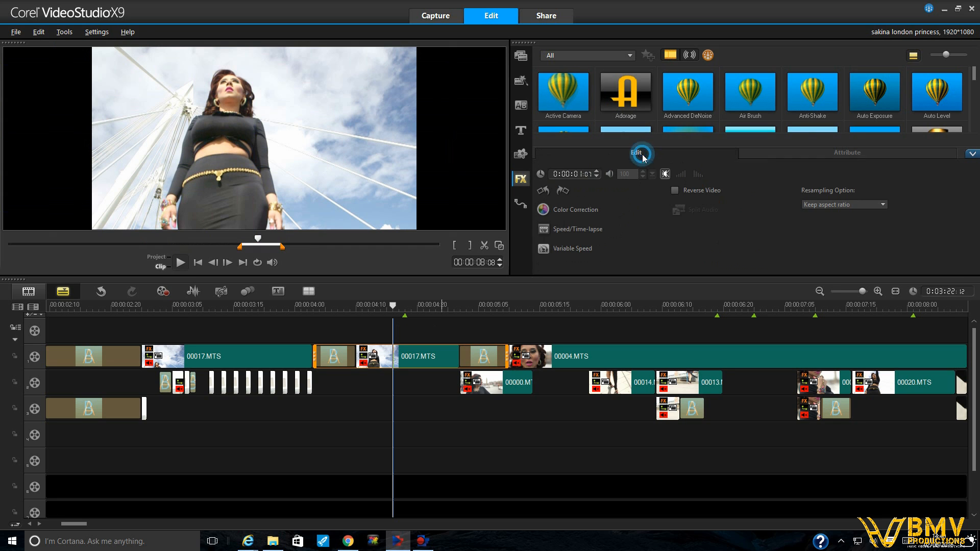
click(566, 210)
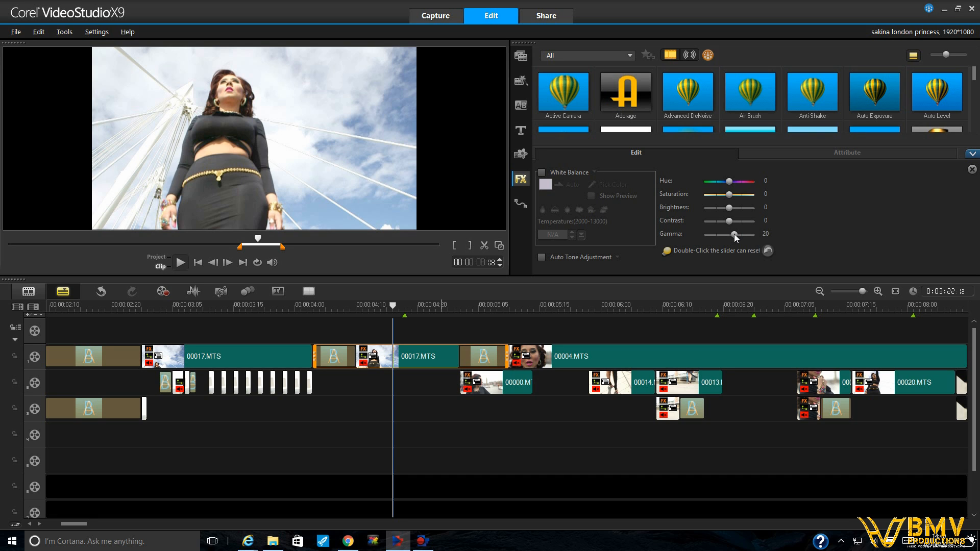
mouse_move(735, 238)
mouse_down()
mouse_move(726, 240)
mouse_move(734, 240)
mouse_up()
mouse_move(736, 240)
mouse_down()
mouse_move(726, 240)
mouse_move(735, 238)
mouse_up()
click(828, 148)
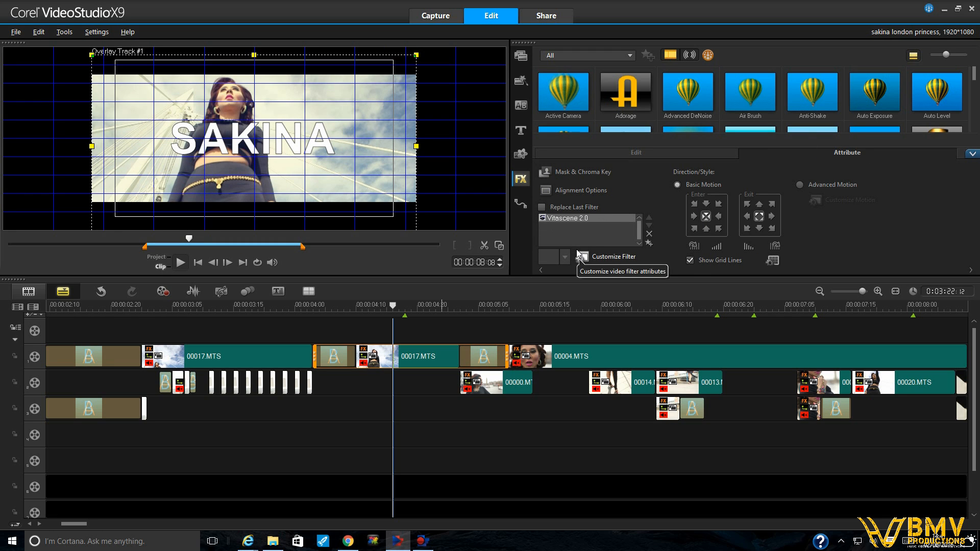
Select the 00000.MTS clip on Overlay Track #2 to examine its applied filter
click(502, 390)
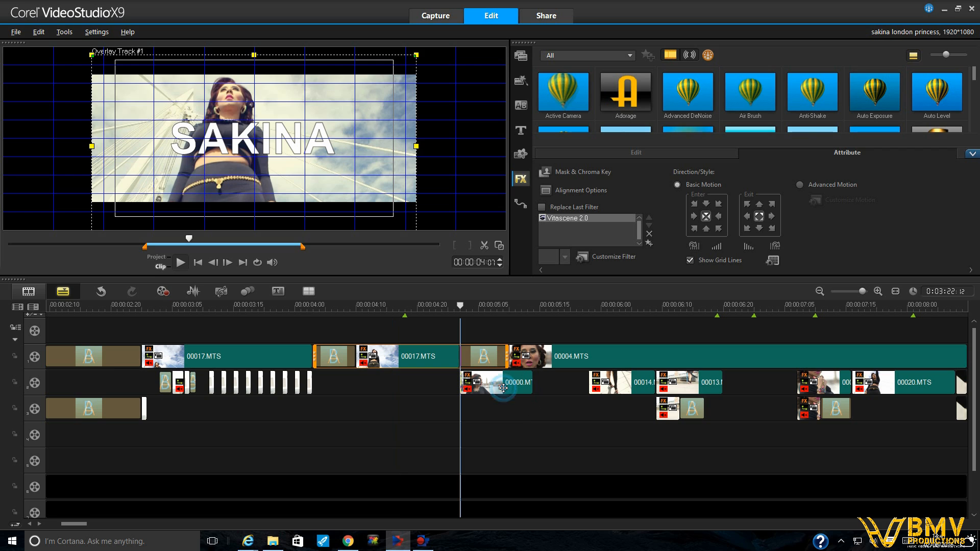
click(503, 388)
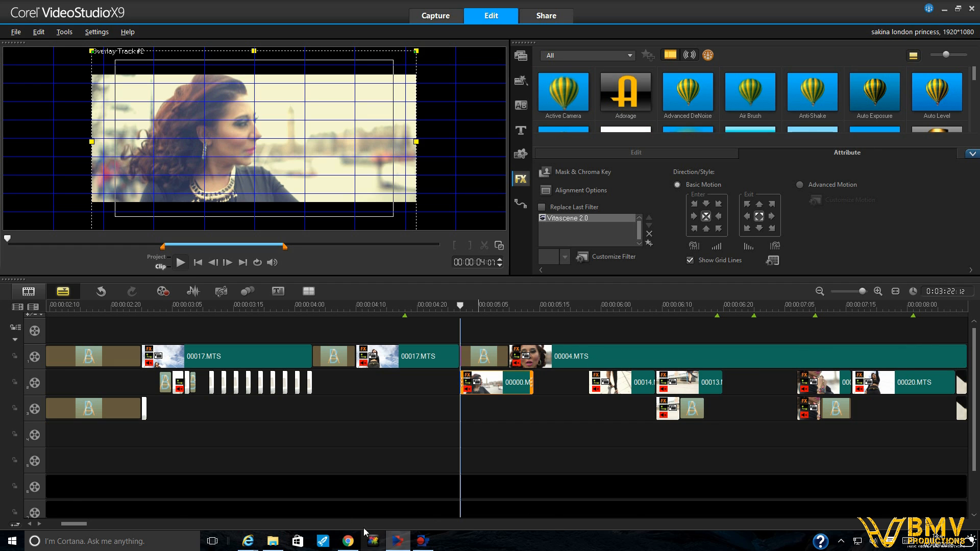
Select the clip near 00:00:07:05 on Overlay Track #3 and examine its list of applied filters
drag(76, 523, 84, 523)
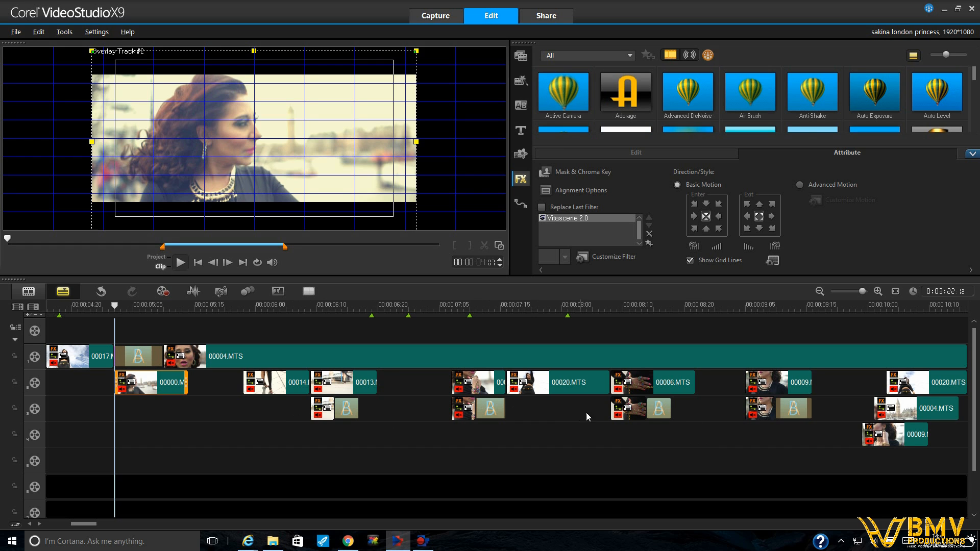
click(461, 407)
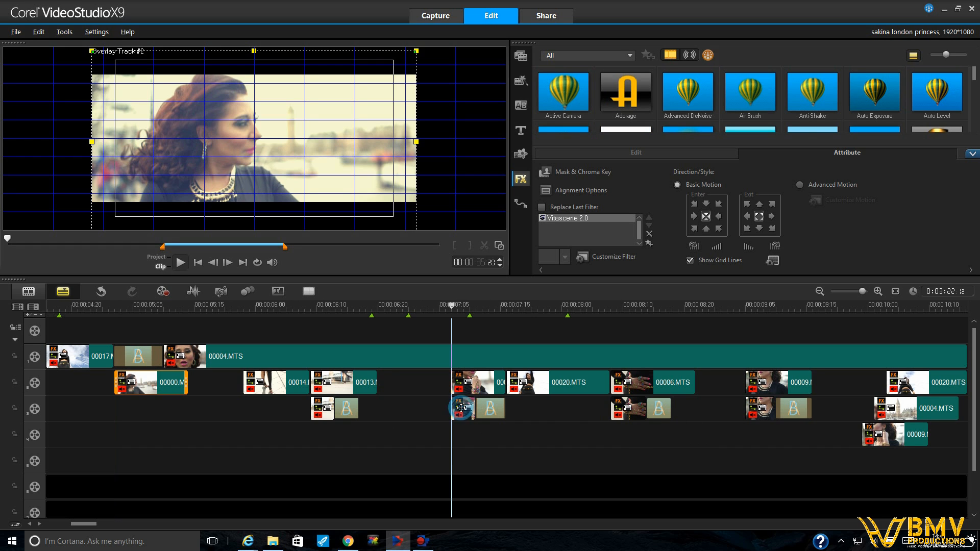
click(380, 387)
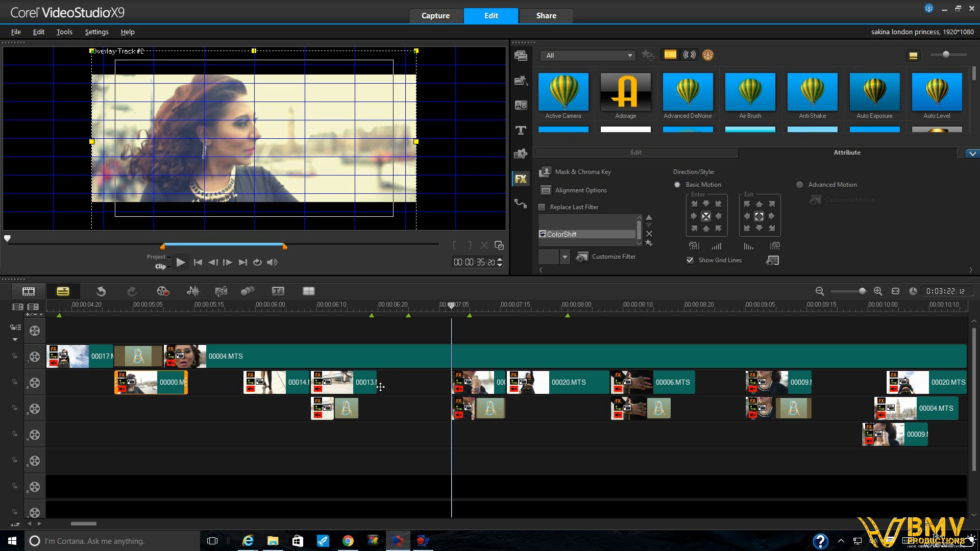
click(472, 411)
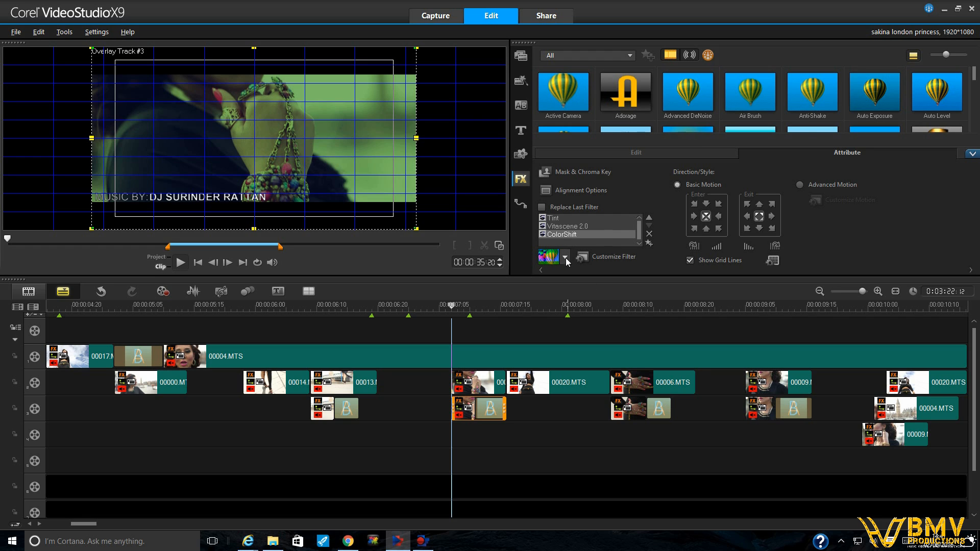
Find the ColorShift filter in the filter library and preview its sample
click(972, 153)
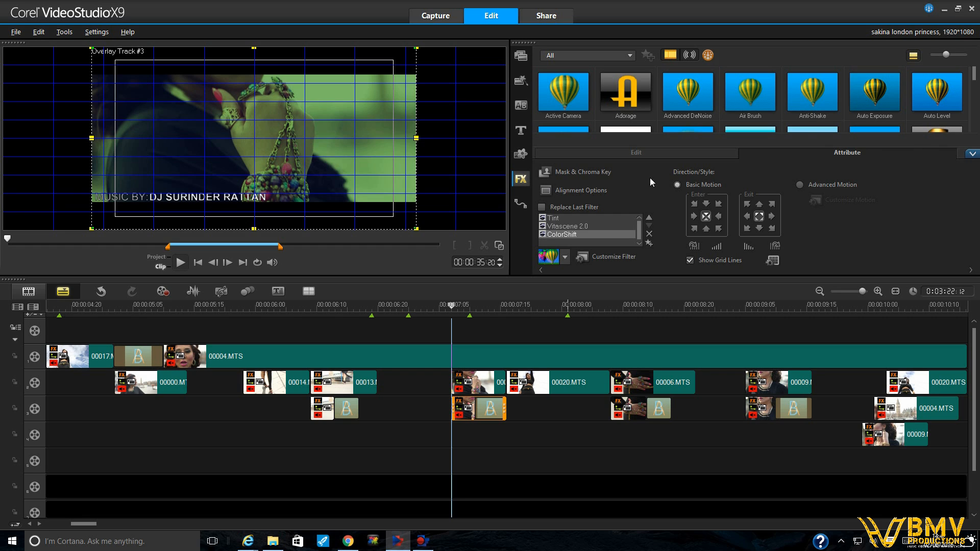
click(971, 155)
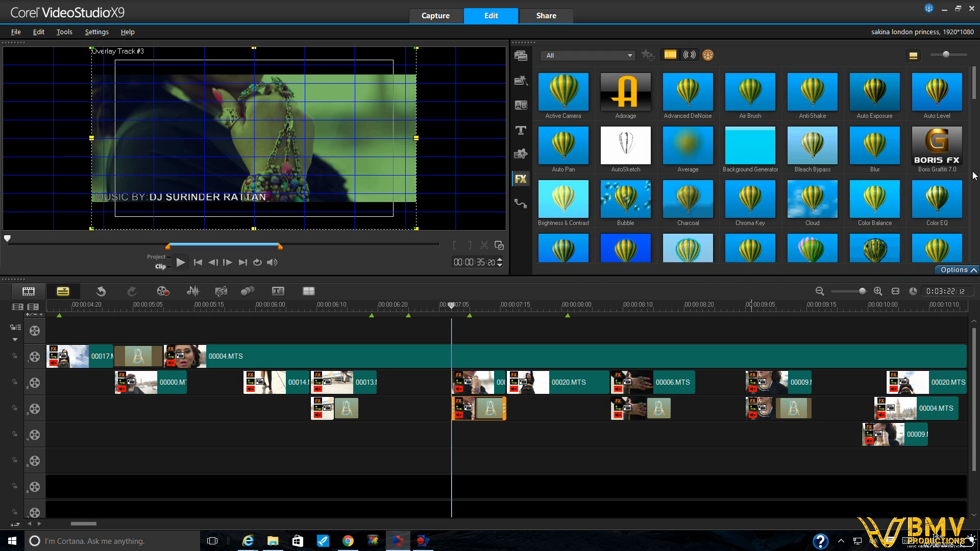
mouse_move(971, 93)
mouse_down()
mouse_move(974, 218)
mouse_move(972, 109)
mouse_up()
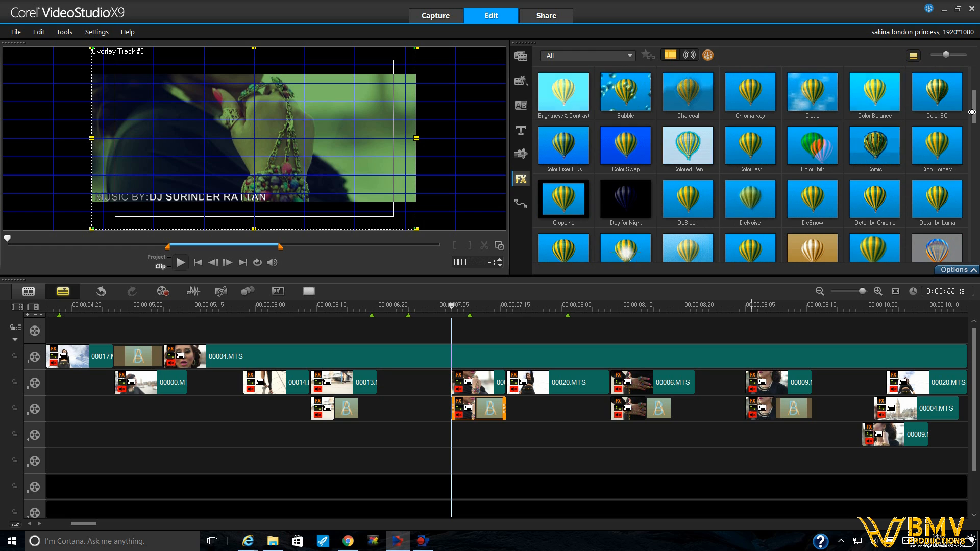
click(817, 149)
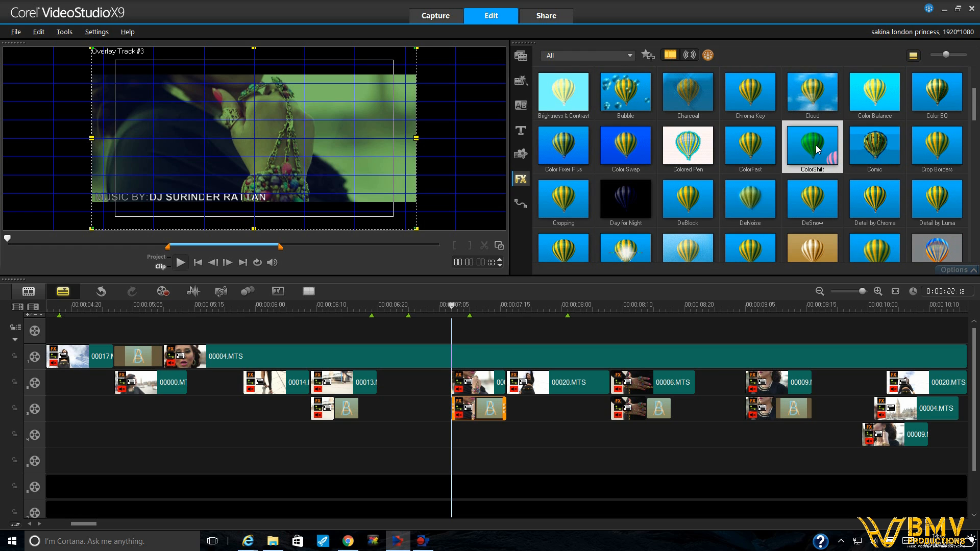
Examine the ColorShift presets and customization settings of the Overlay Track #3 clip near 00:00:07:05, playing the filter preview before accepting
click(462, 411)
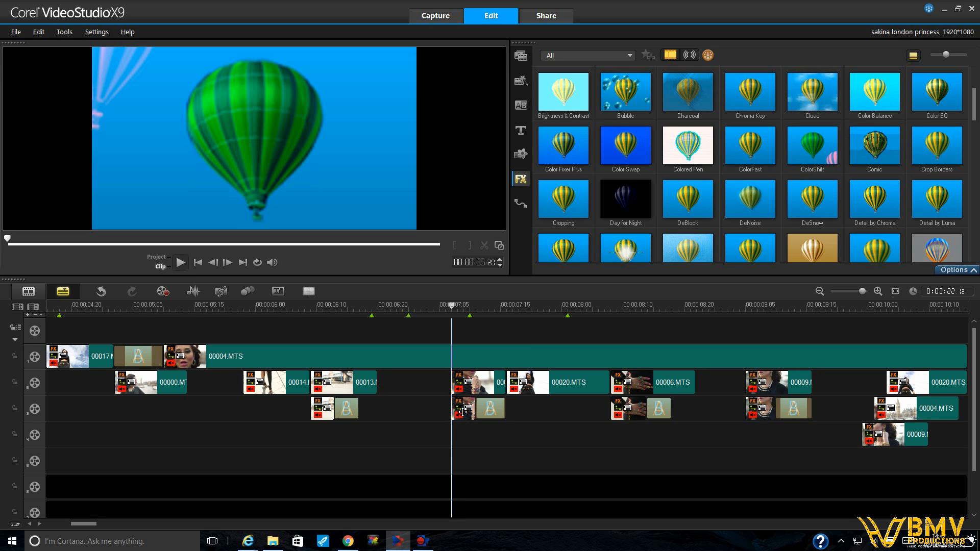
click(462, 411)
click(953, 270)
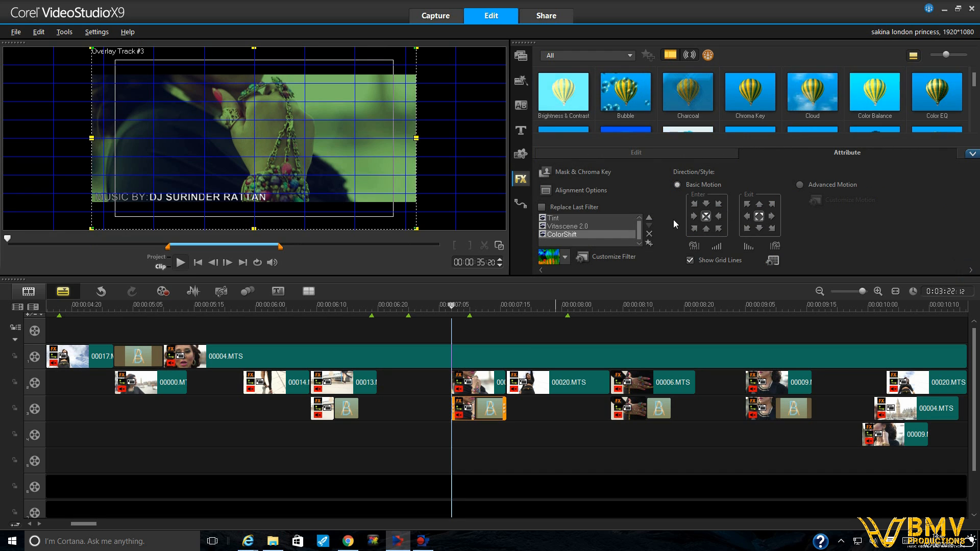
click(564, 257)
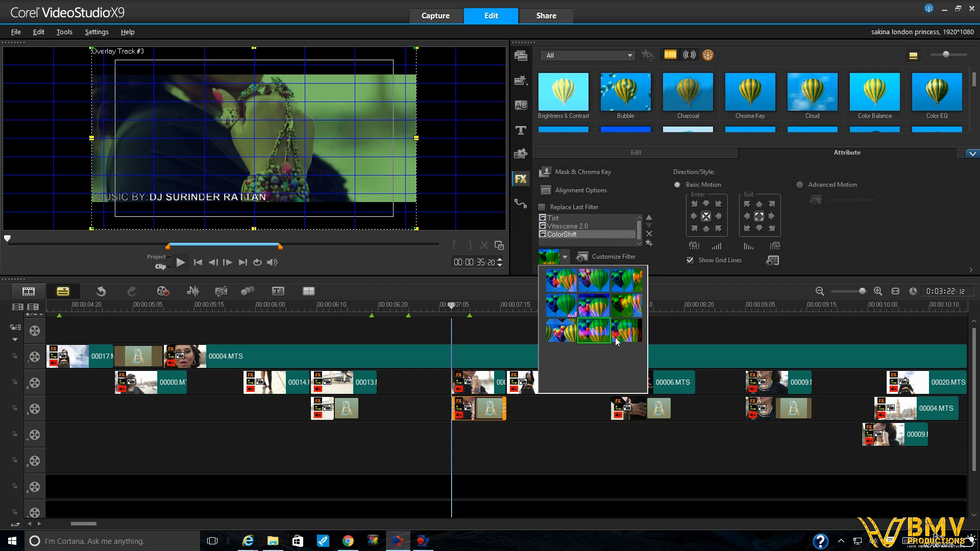
click(612, 256)
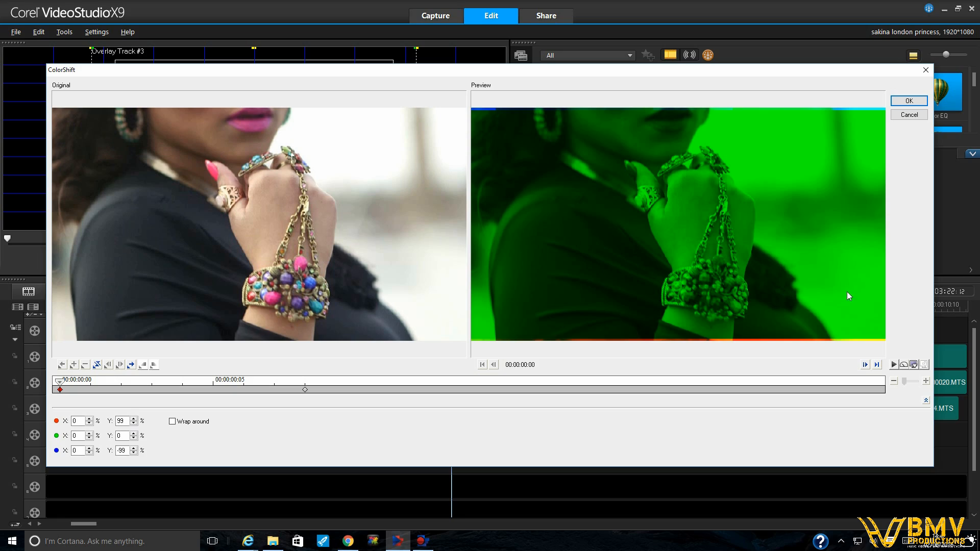
click(893, 364)
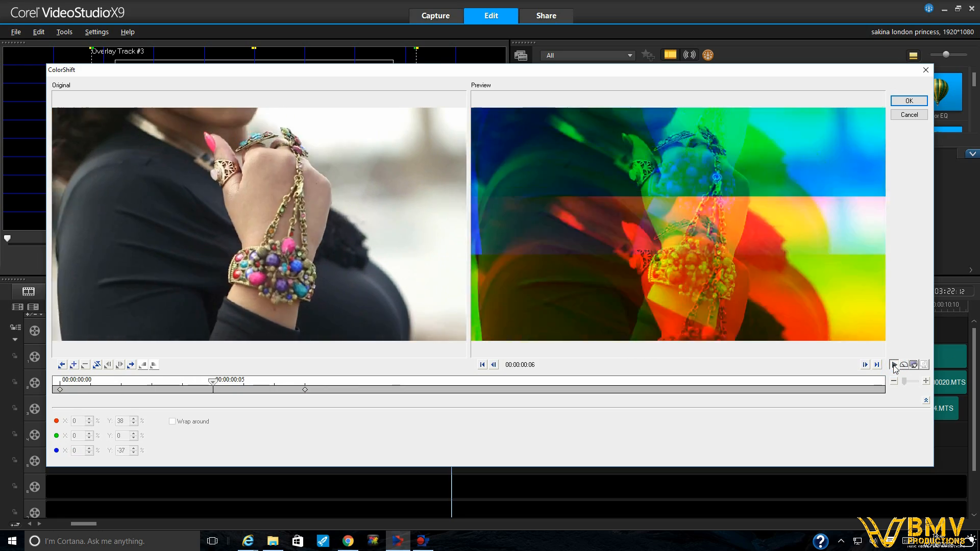
click(909, 101)
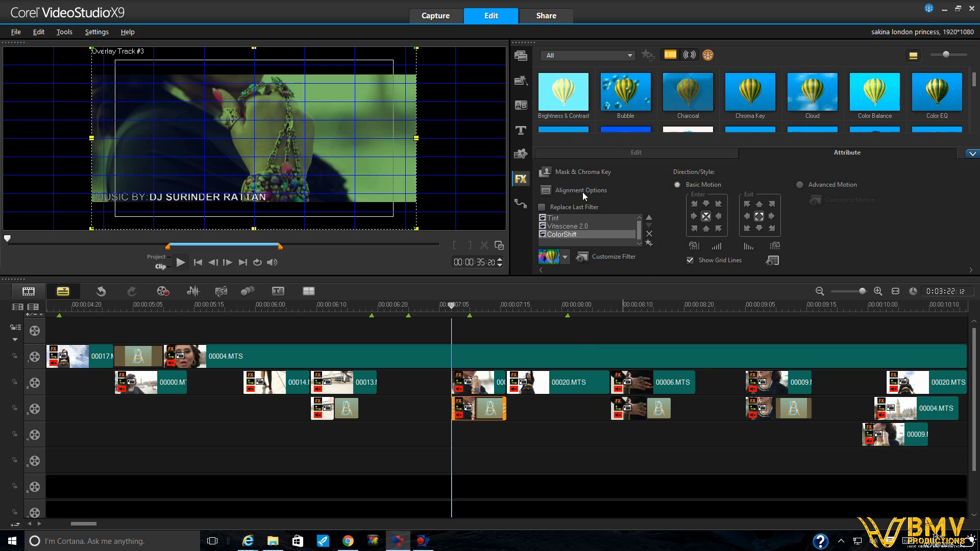
Examine the mask and chroma key settings of the Overlay Track #3 clip and play the clip twice from its start
click(582, 172)
scroll(636, 253, down, 2)
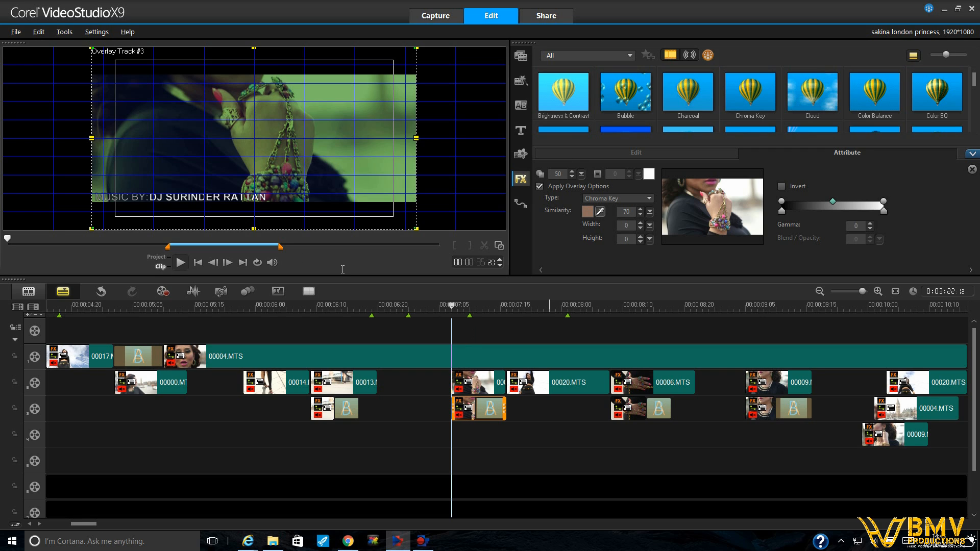
click(181, 263)
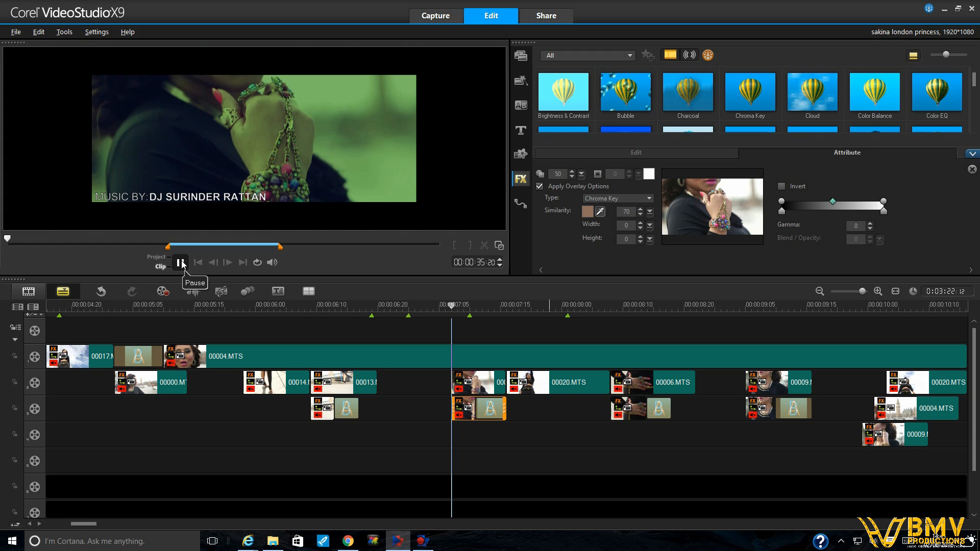
click(181, 263)
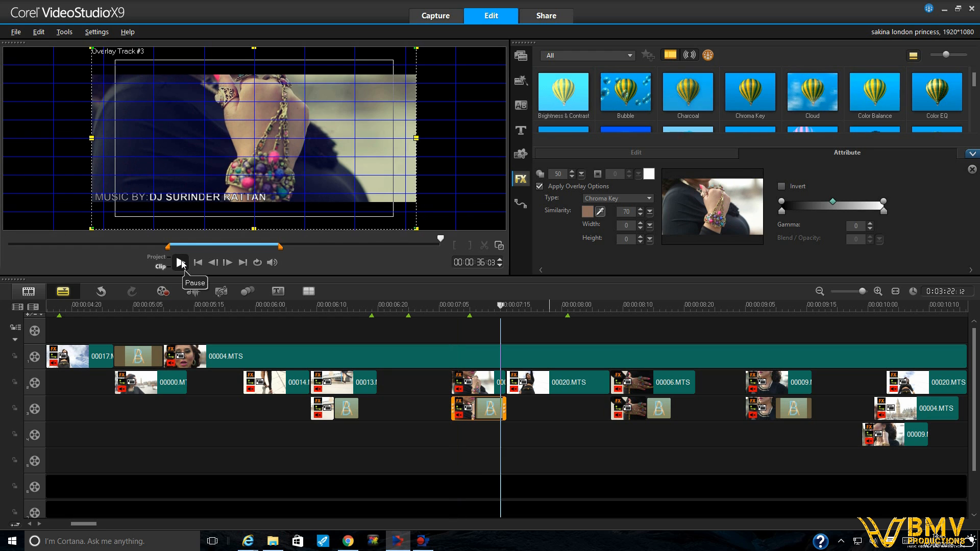
click(194, 262)
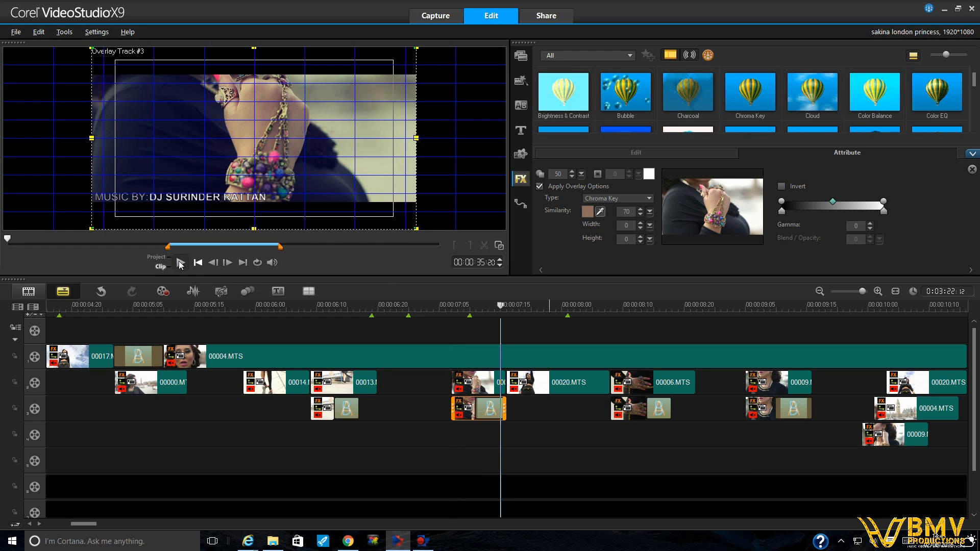
click(180, 263)
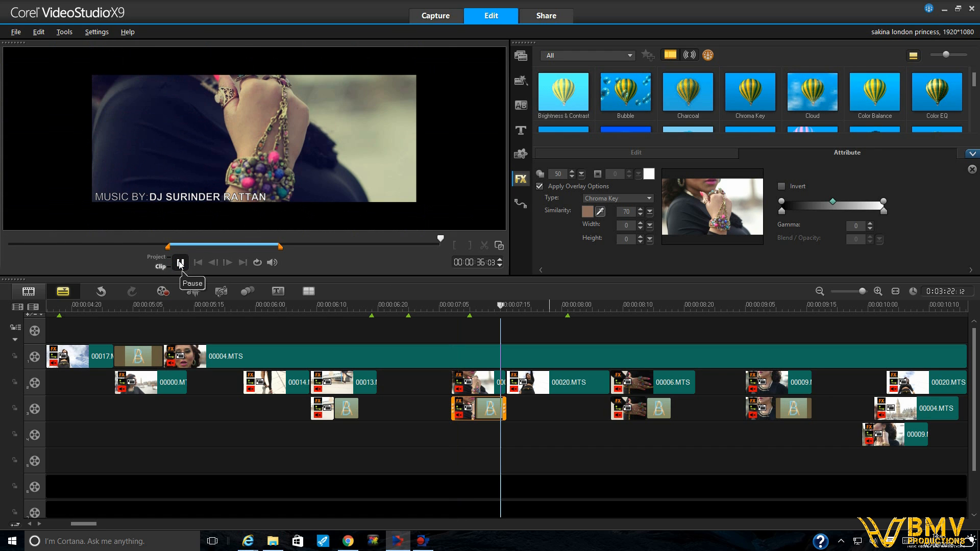
click(180, 262)
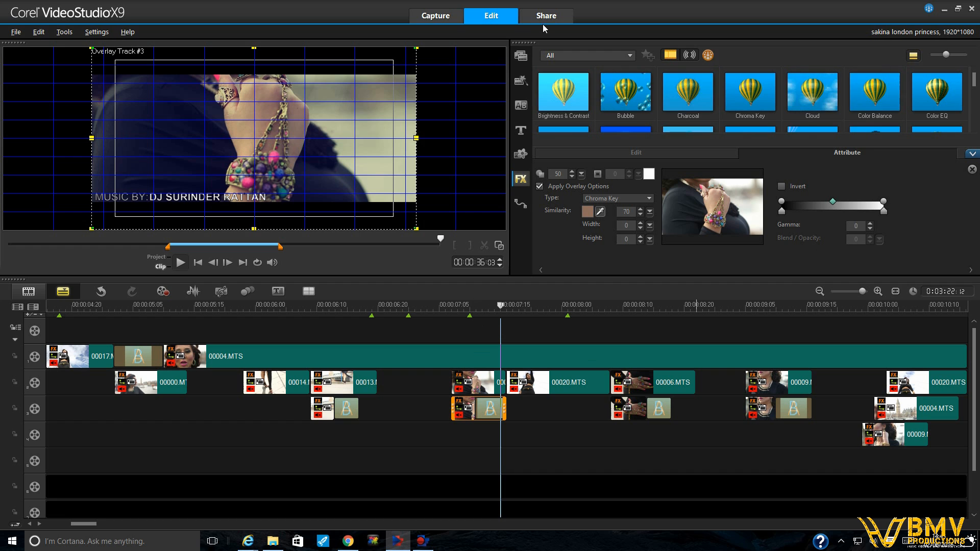
Play the exported video in the media library's Folder from 00:00:06:04, and reselect the Overlay Track #3 clip near 00:00:07:05
click(521, 55)
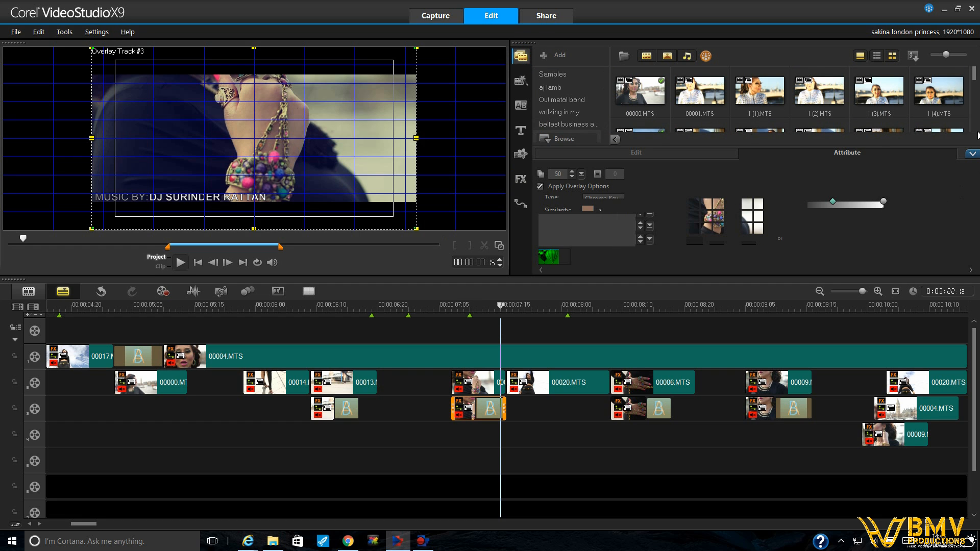
drag(974, 98, 974, 245)
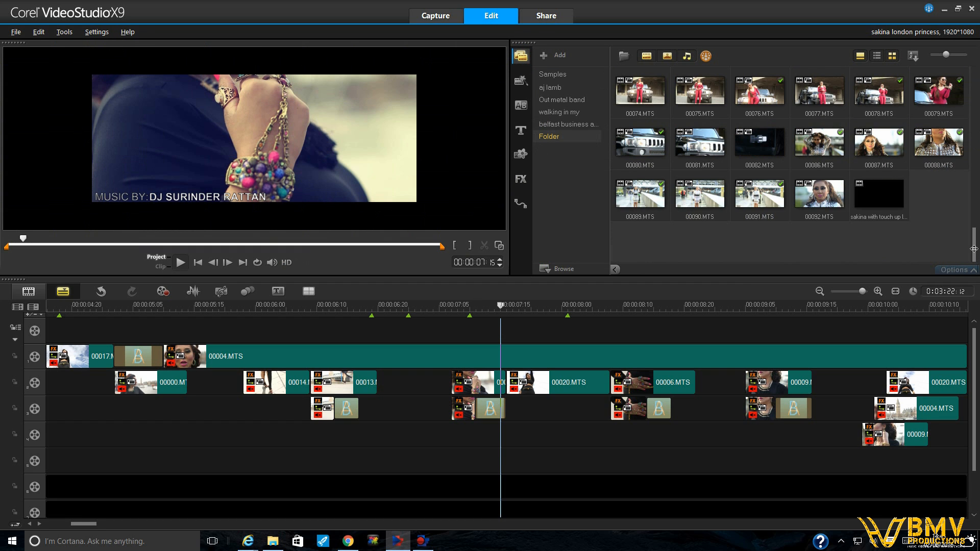
click(879, 194)
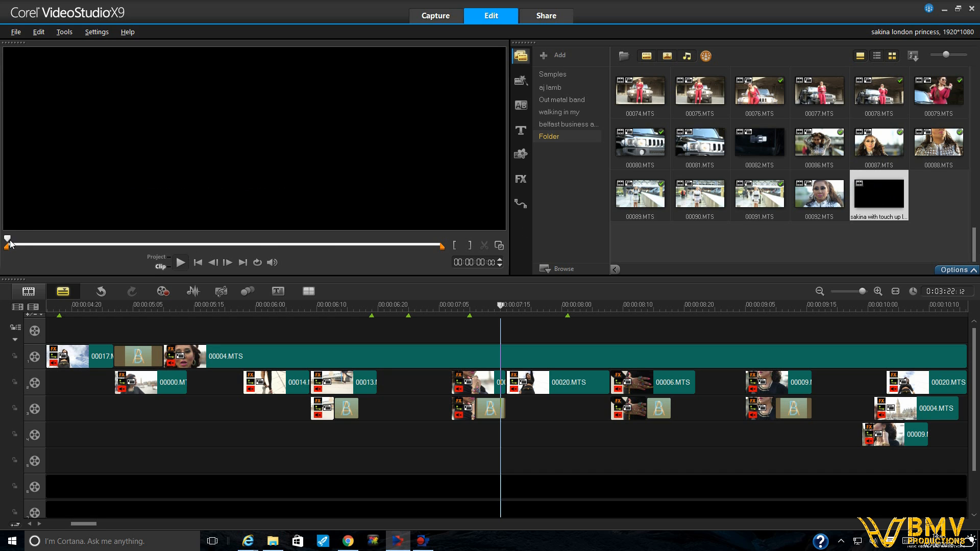
drag(7, 238, 20, 238)
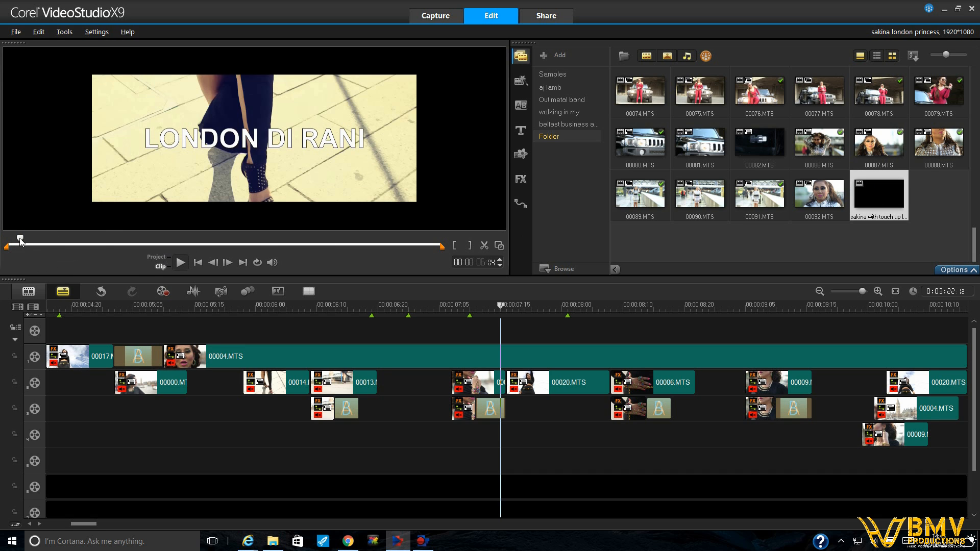
click(181, 262)
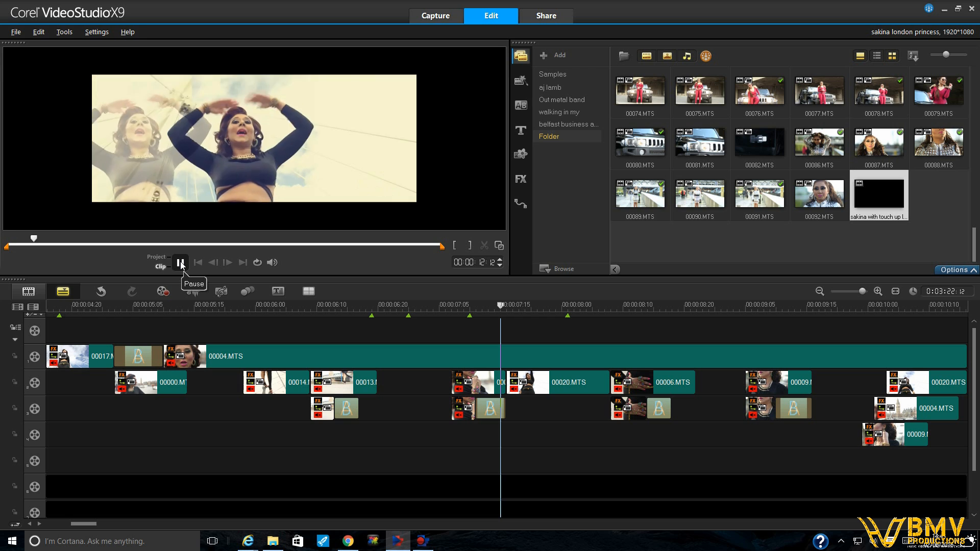
click(180, 262)
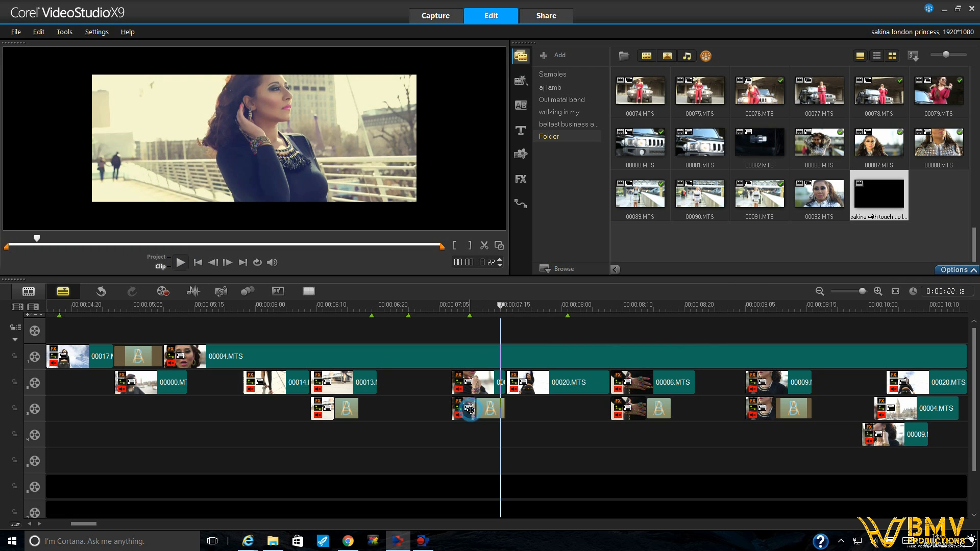
click(470, 408)
click(470, 408)
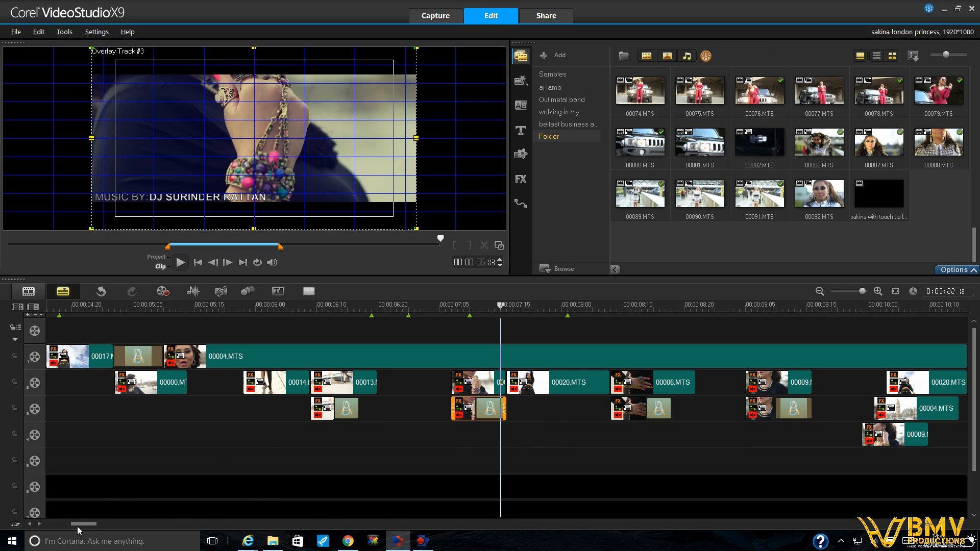
Examine the short clips on Overlay Tracks #2 and #3 between about 00:00:13:00 and 00:00:14:05
drag(86, 524, 118, 521)
click(389, 386)
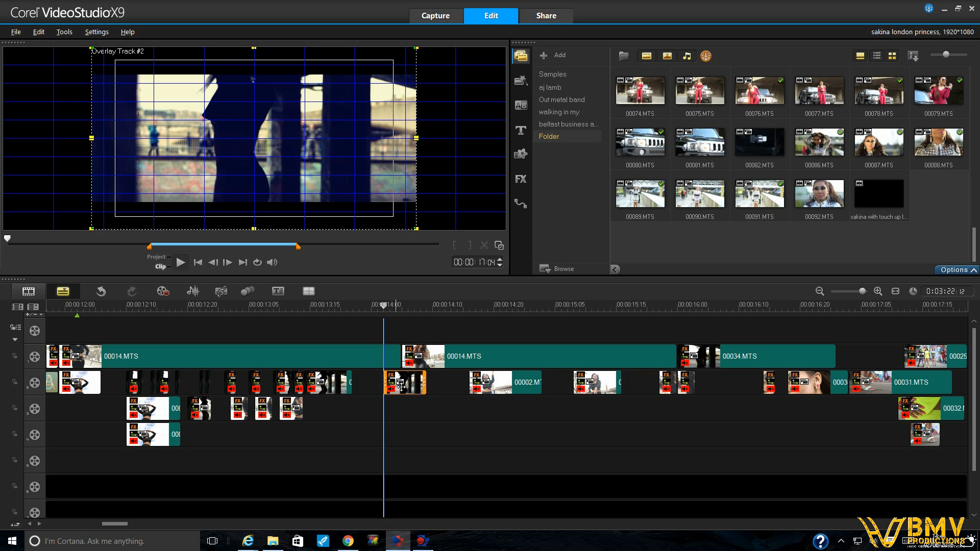
click(331, 386)
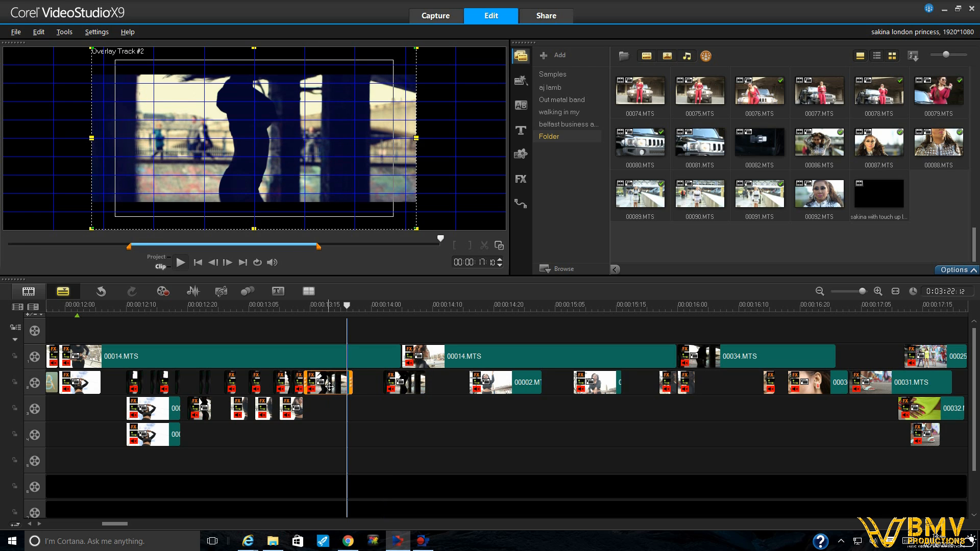
click(263, 410)
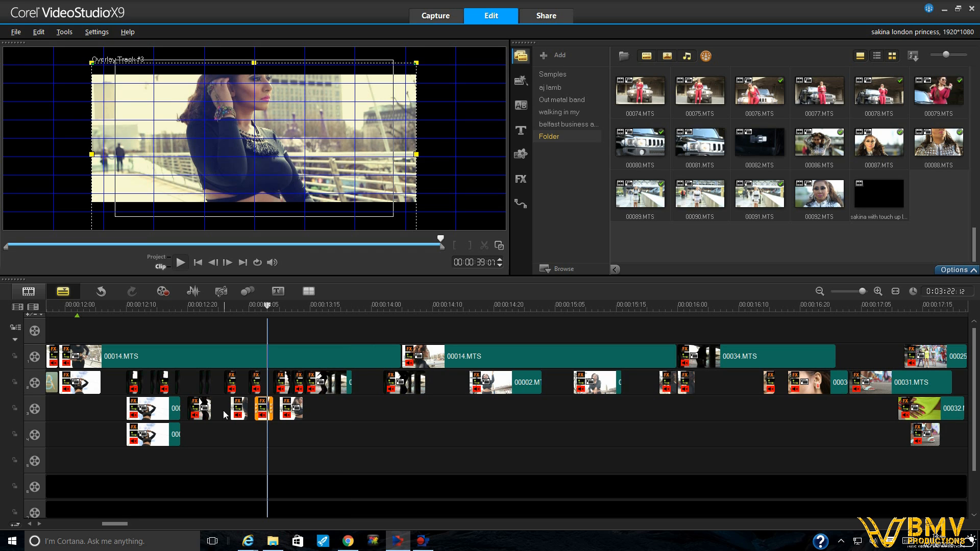
Preview the Active Camera filter sample in the filter library, and play the Overlay Track #2 clip near 00:00:14:00
click(401, 383)
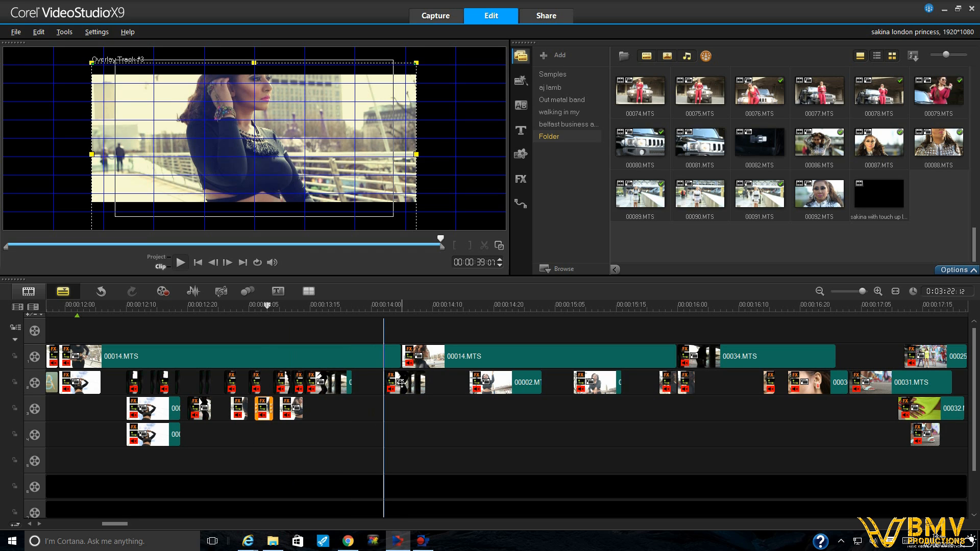
click(521, 179)
click(565, 96)
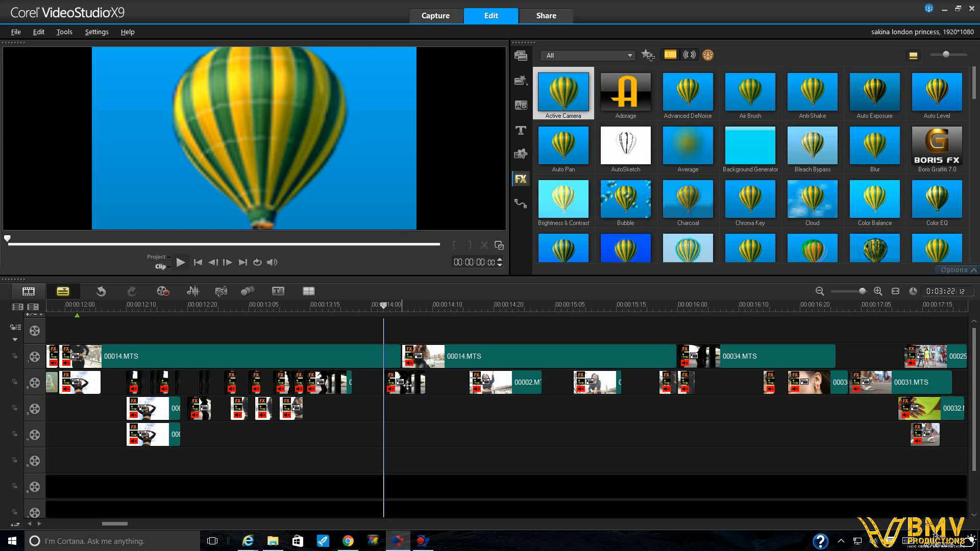
click(407, 385)
click(180, 263)
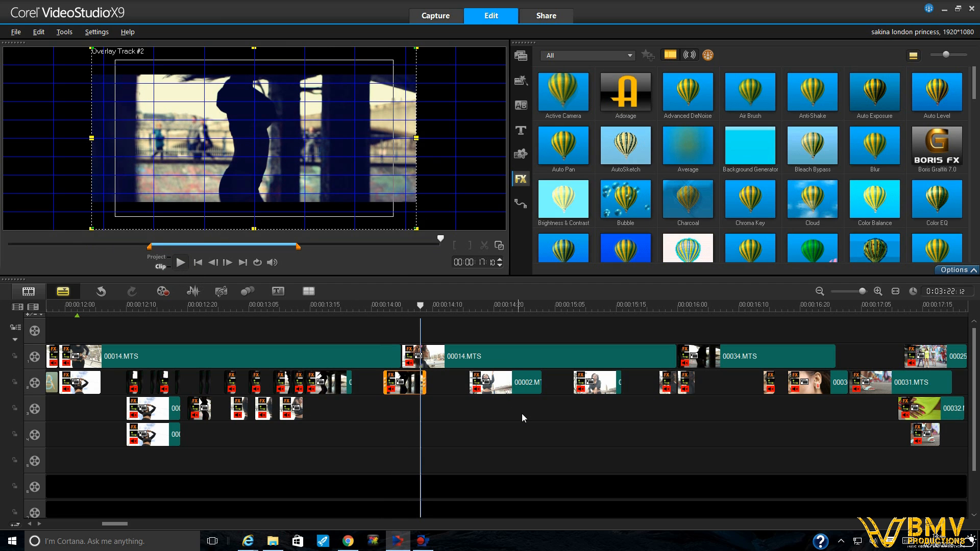
Select the two short neighbouring clips on Overlay Track #2 around 00:00:16:00 in turn to view them
click(666, 383)
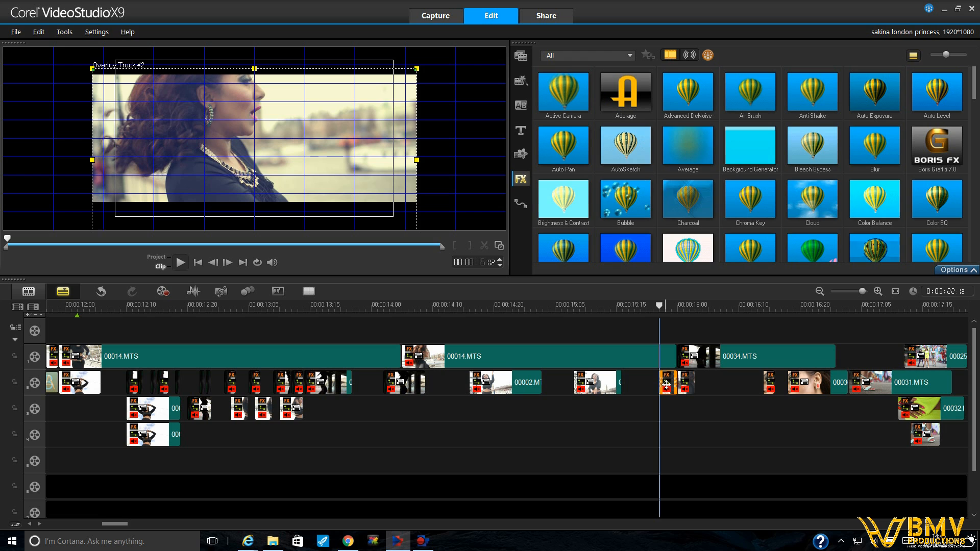
click(684, 382)
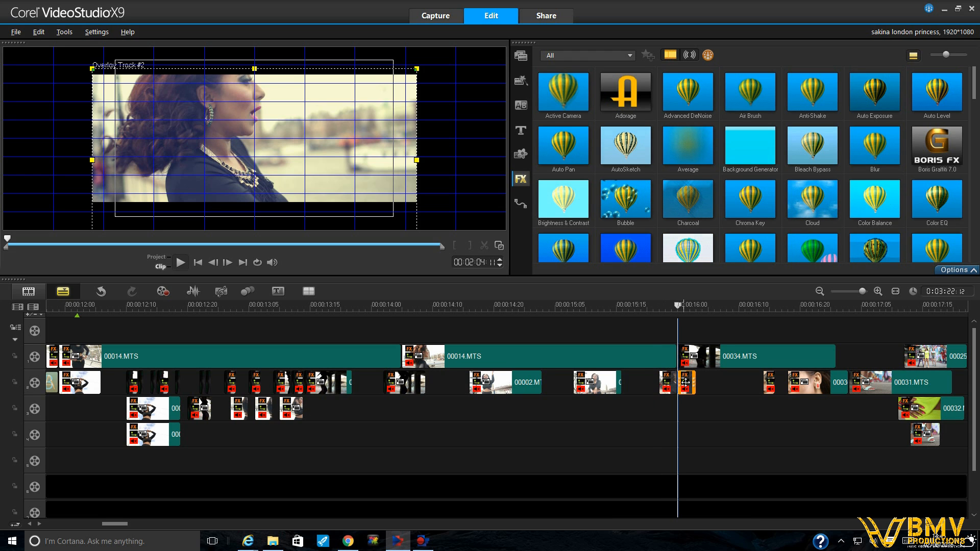
View the 00034.MTS clip on Overlay Track #1 near 00:00:16:07 and bring up its attribute and filter settings
click(739, 327)
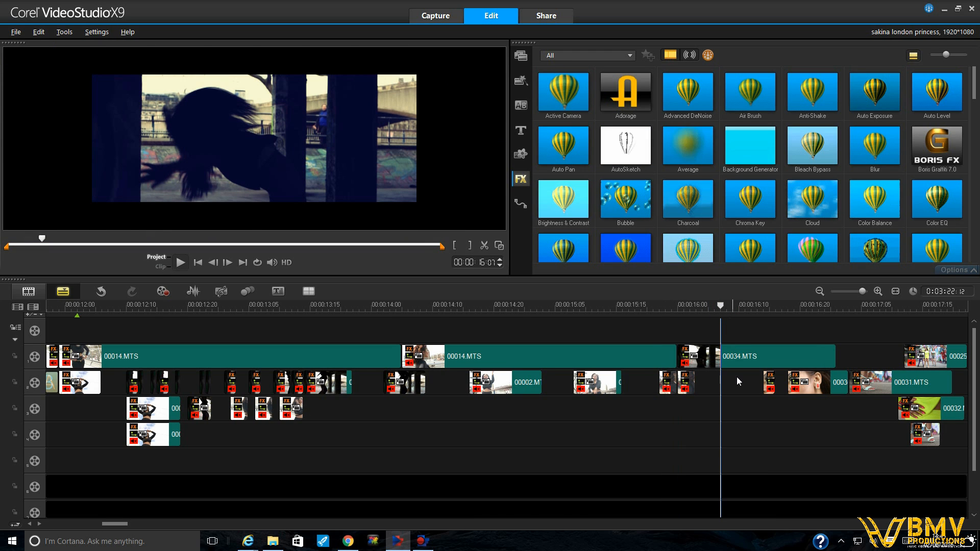
click(738, 360)
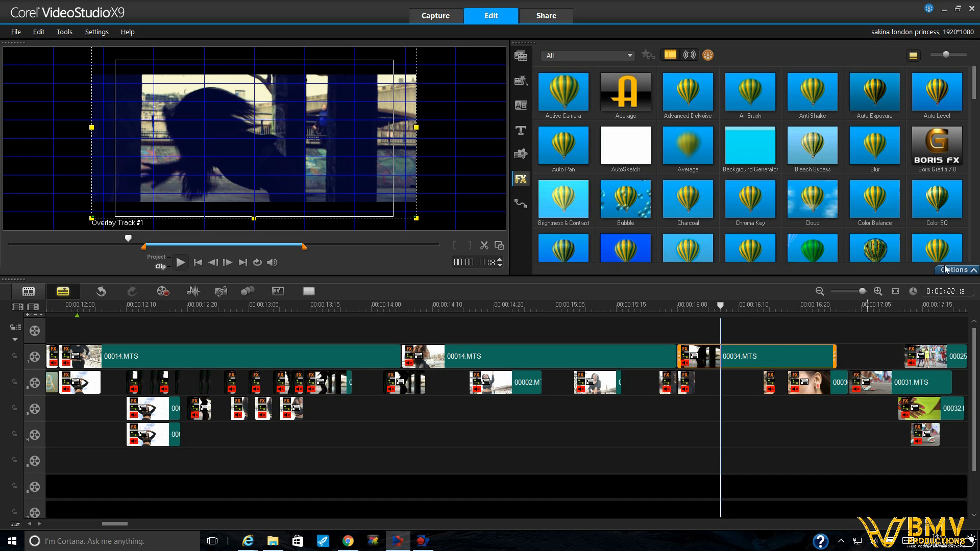
double_click(755, 357)
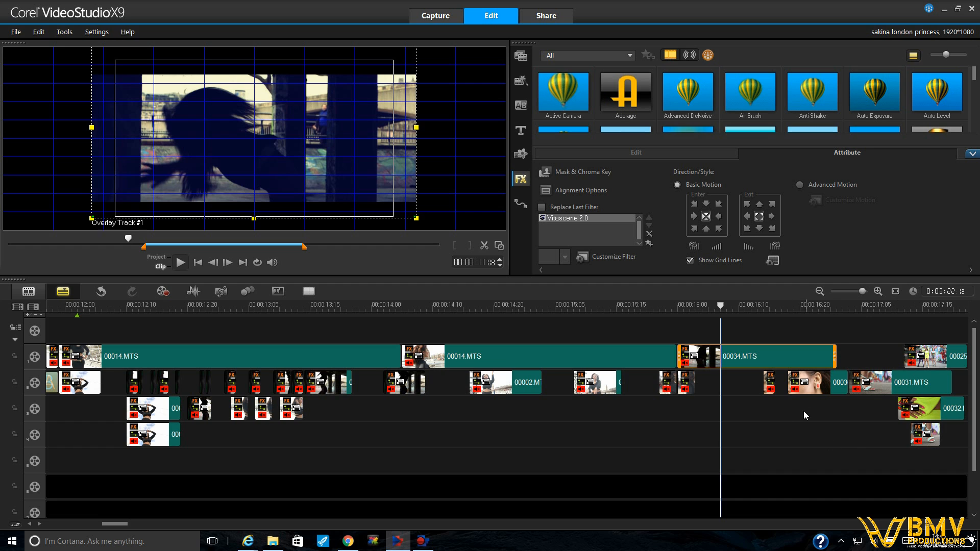
Preview the project between 00:00:23:05 and 00:00:23:20, viewing the short Overlay Track #3 clip there
drag(113, 522, 148, 520)
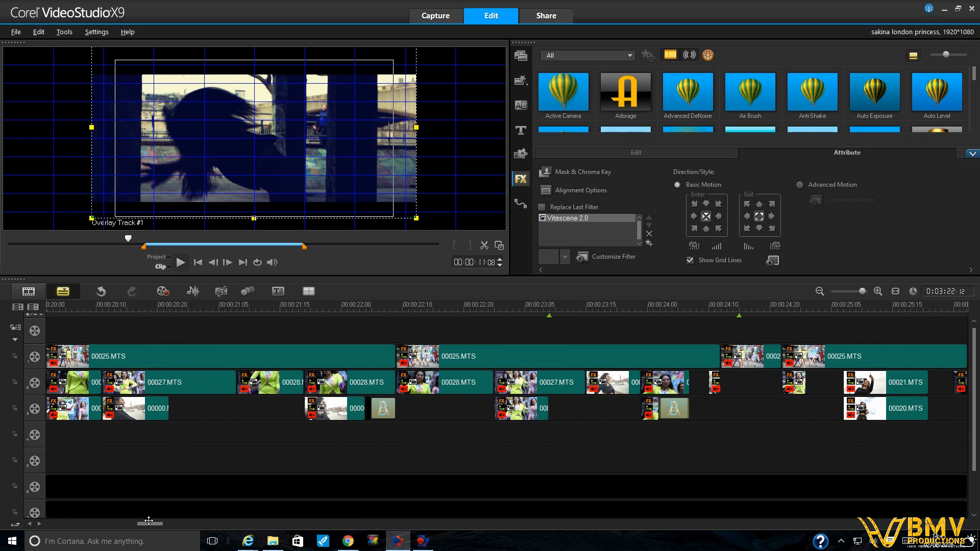
click(526, 305)
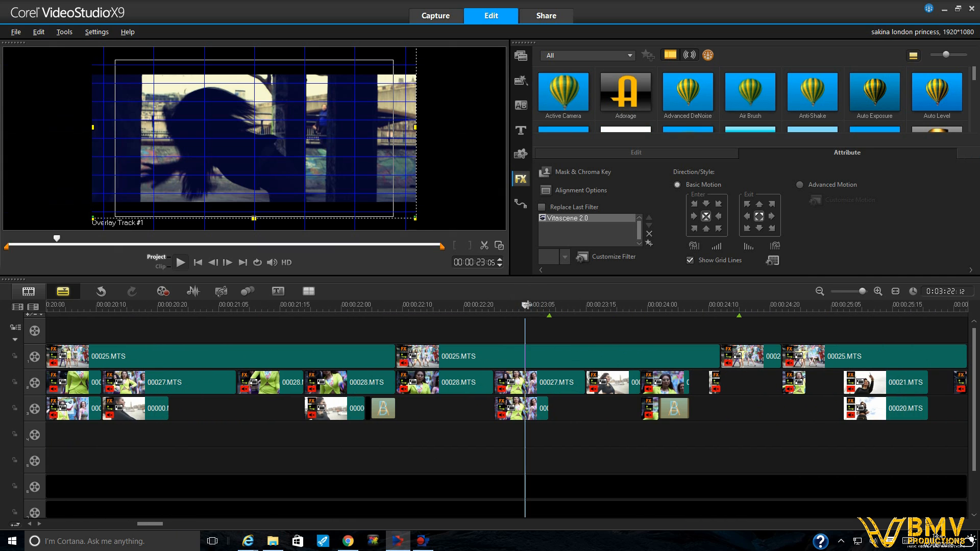
click(540, 413)
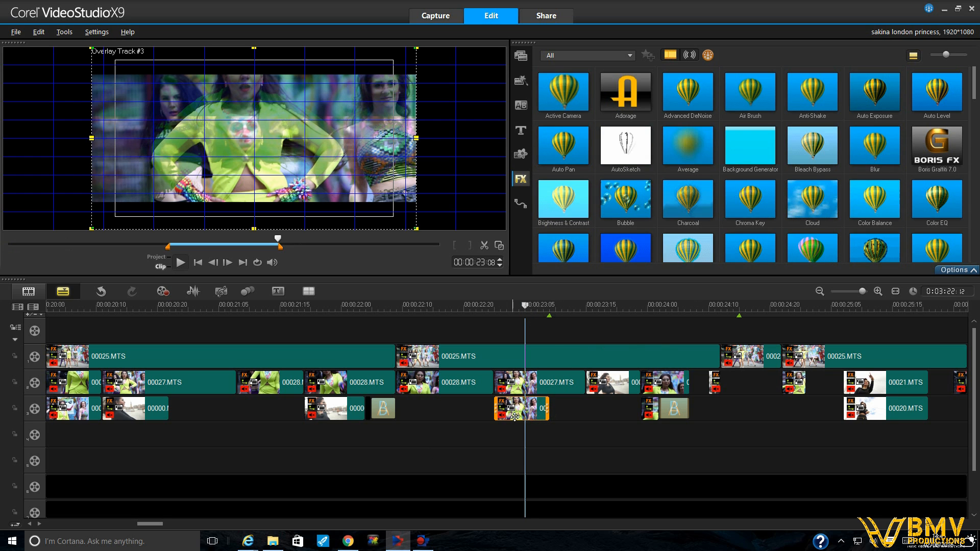
click(531, 306)
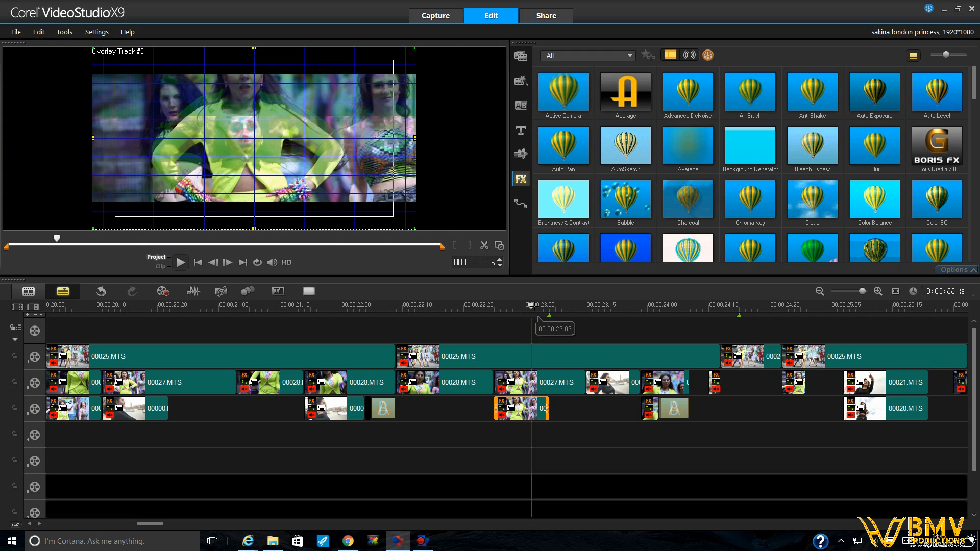
click(567, 306)
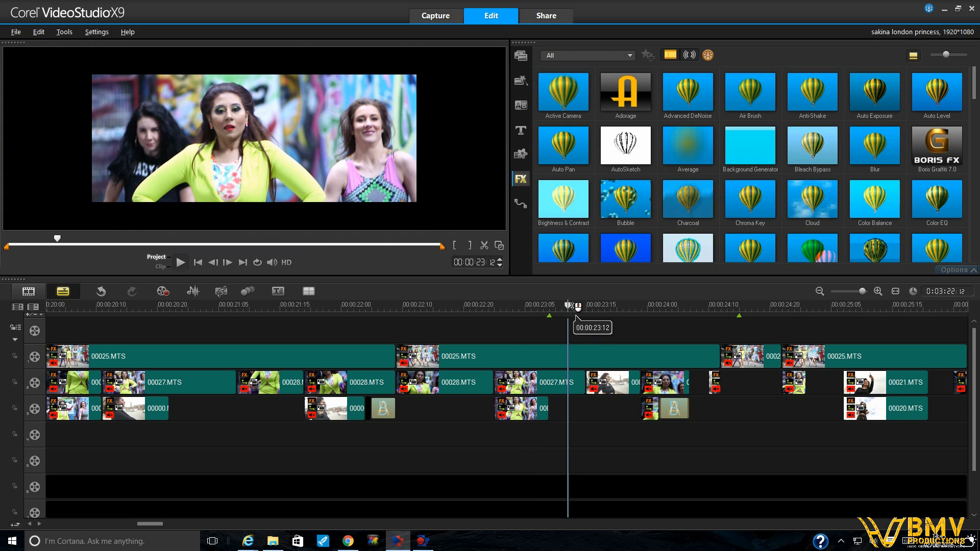
click(616, 307)
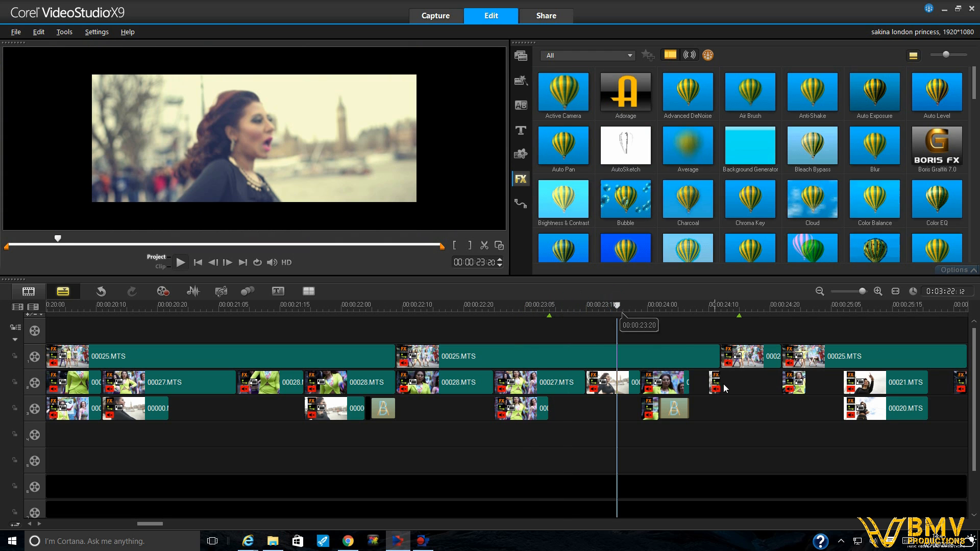
Examine the filters applied to the short Overlay Track #1 clip near 00:00:24:16
click(747, 310)
click(750, 357)
click(953, 270)
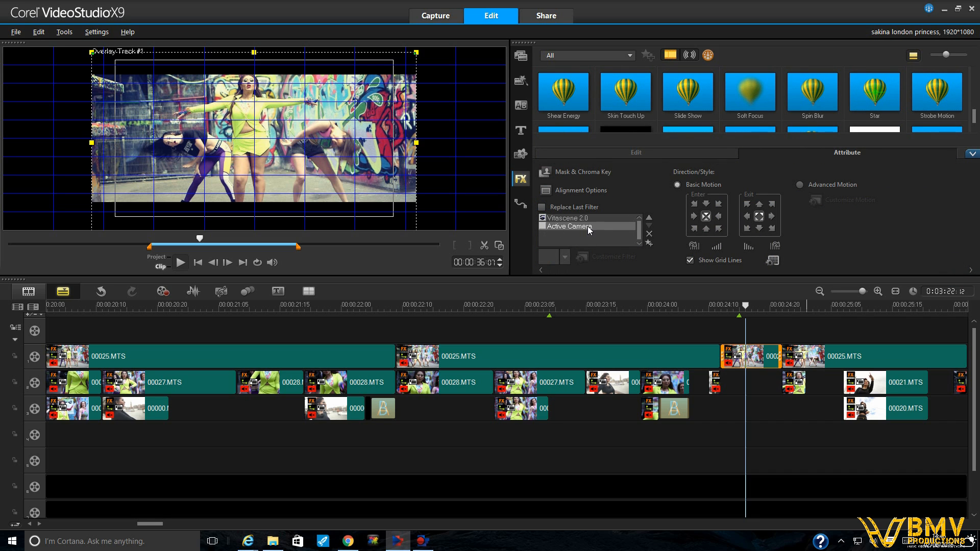
Add the Video Pan and Zoom filter to the short Overlay Track #2 clip at 00:00:24:24
click(796, 308)
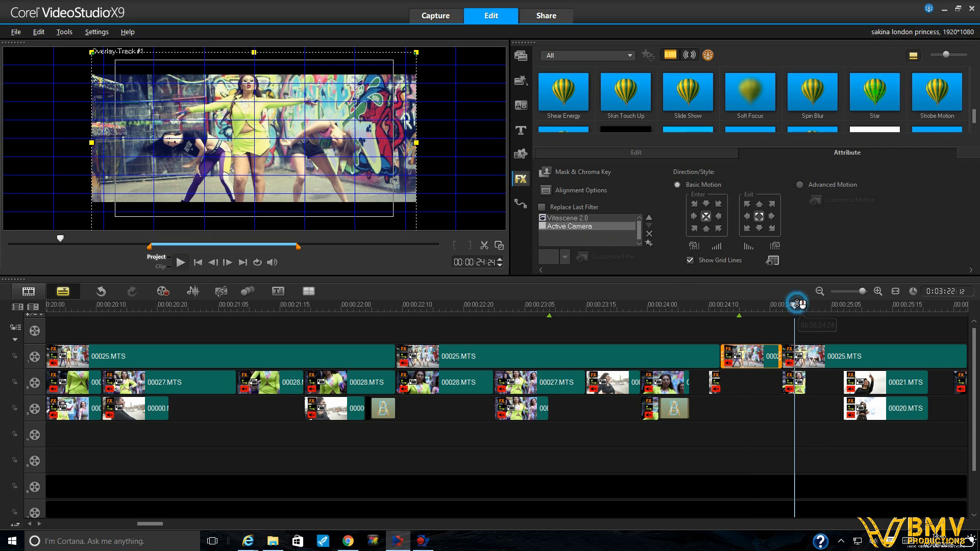
click(794, 387)
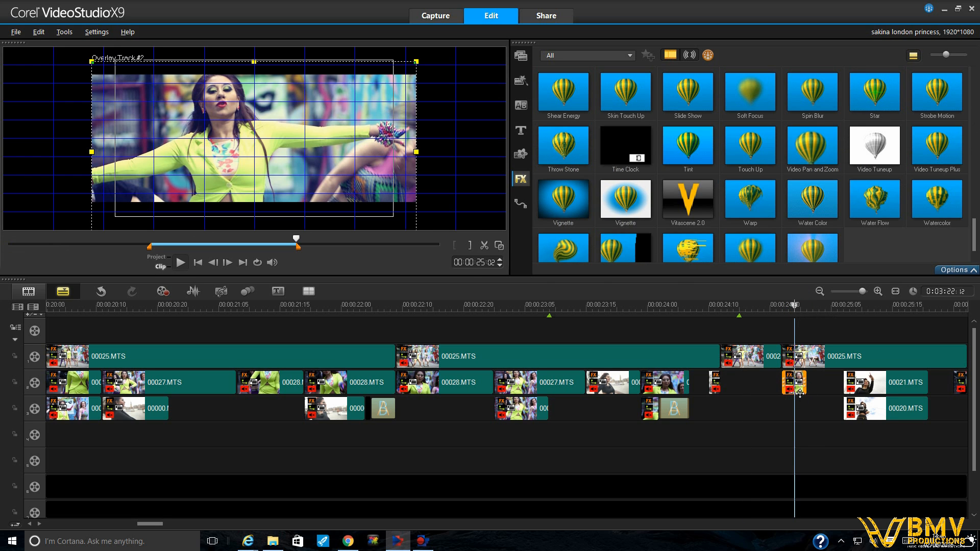
scroll(756, 167, down, 1)
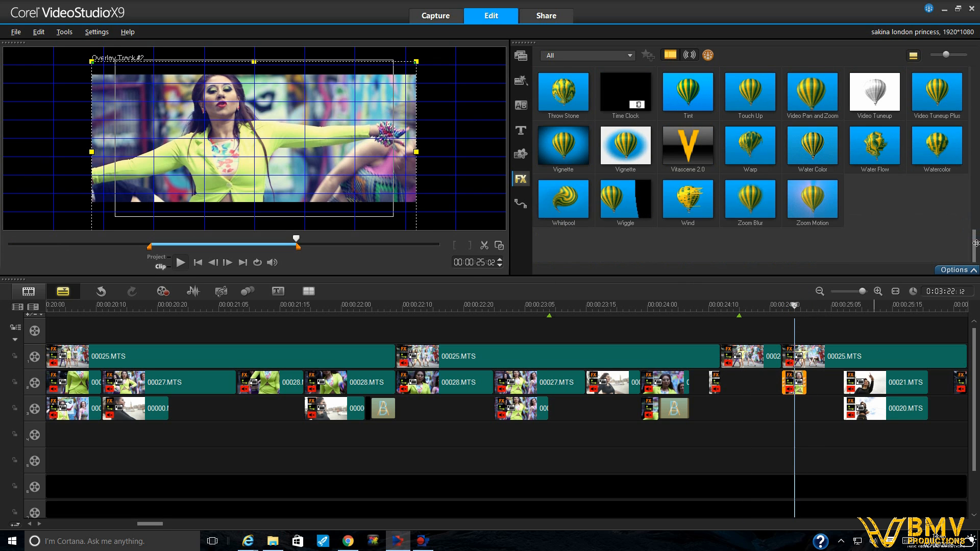
double_click(812, 92)
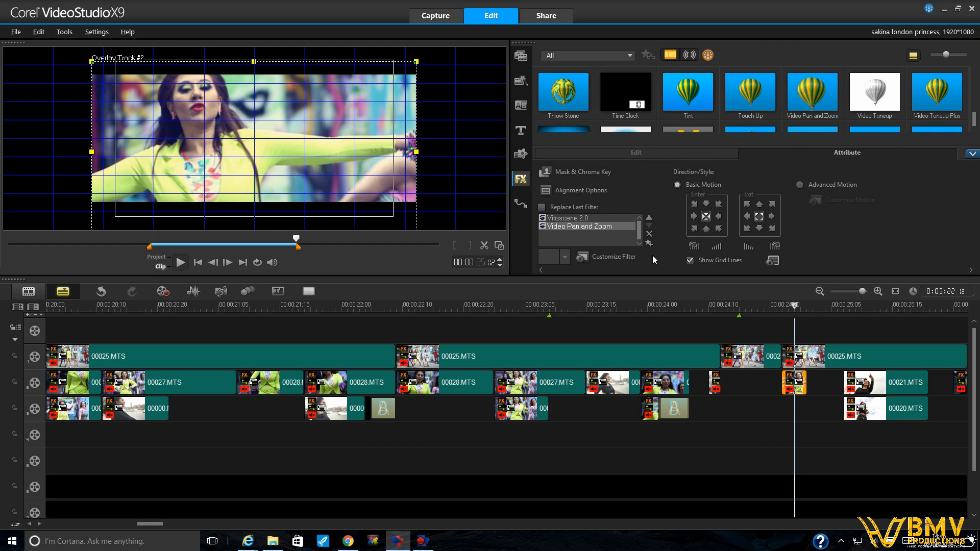
Customize the Video Pan and Zoom filter's first keyframe with a 102% zoom ratio and a frame moved slightly sideways
click(613, 257)
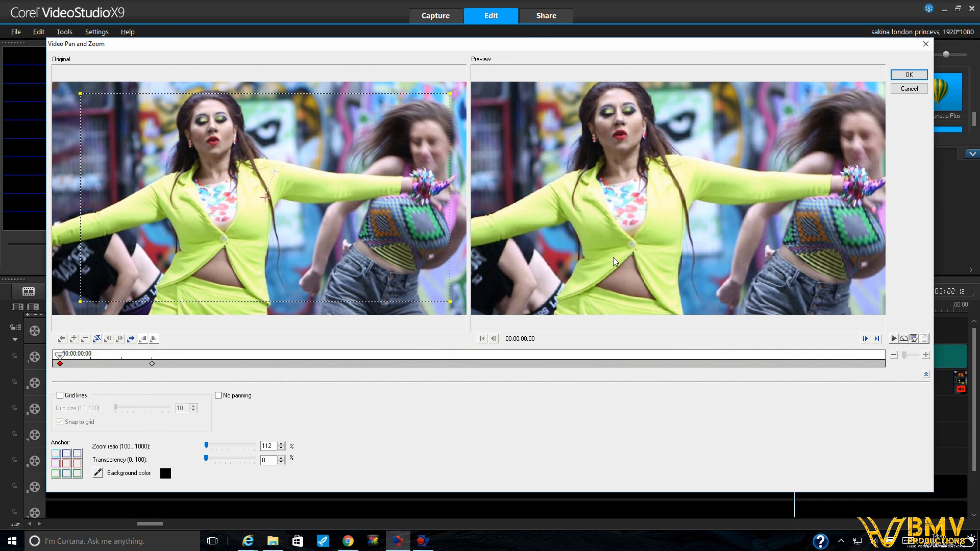
drag(447, 95, 462, 83)
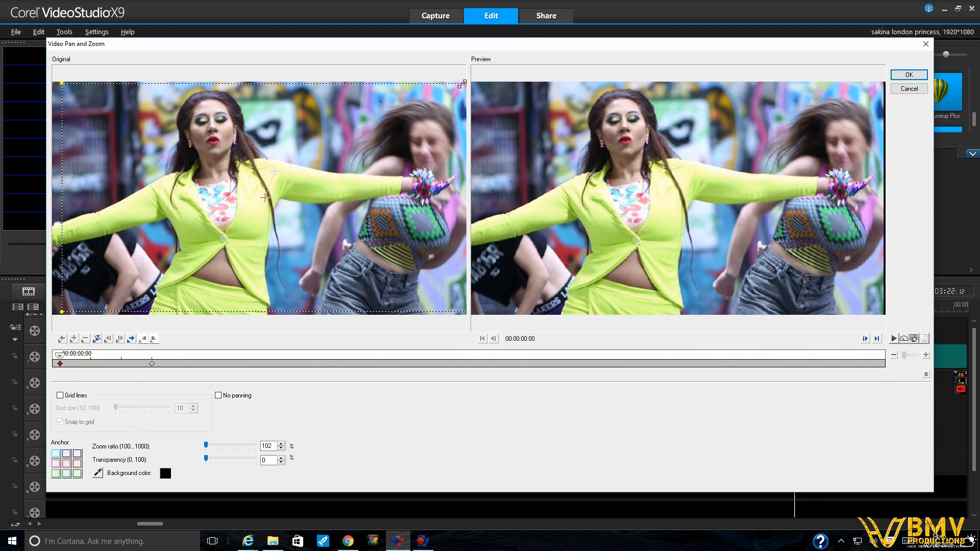
drag(268, 202, 260, 204)
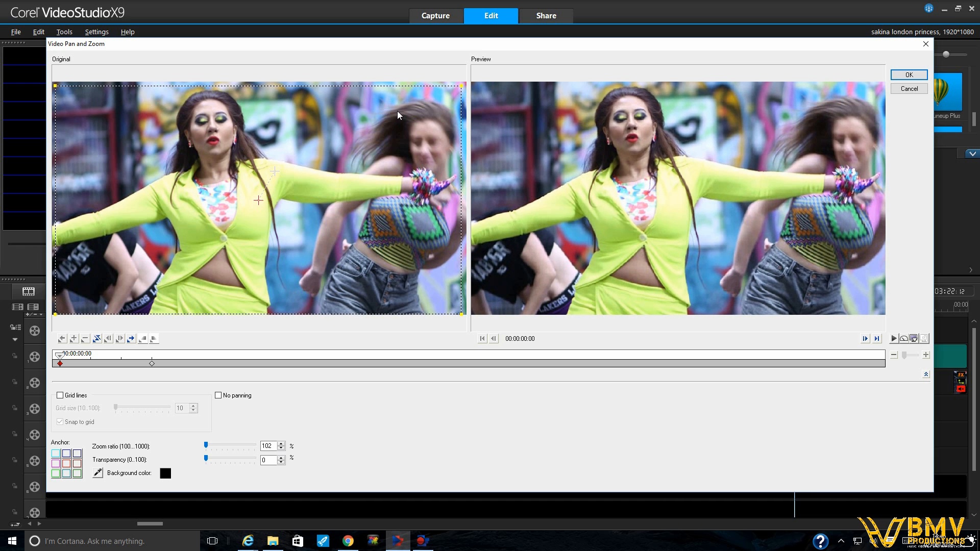
Reposition the last keyframe's frame over the singer in the yellow jacket and widen it to a zoom ratio of about 110%
click(275, 172)
drag(274, 172, 227, 169)
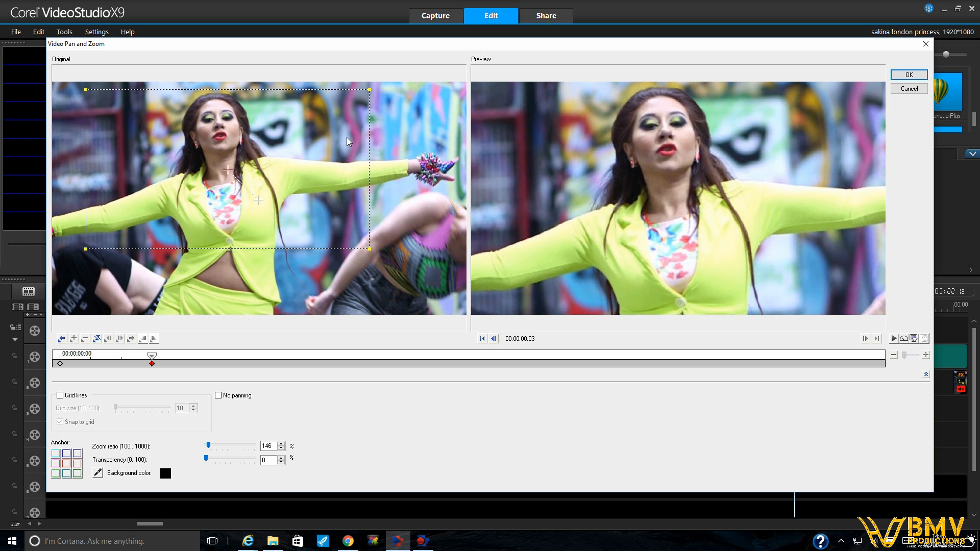
drag(367, 248, 419, 277)
drag(228, 173, 252, 193)
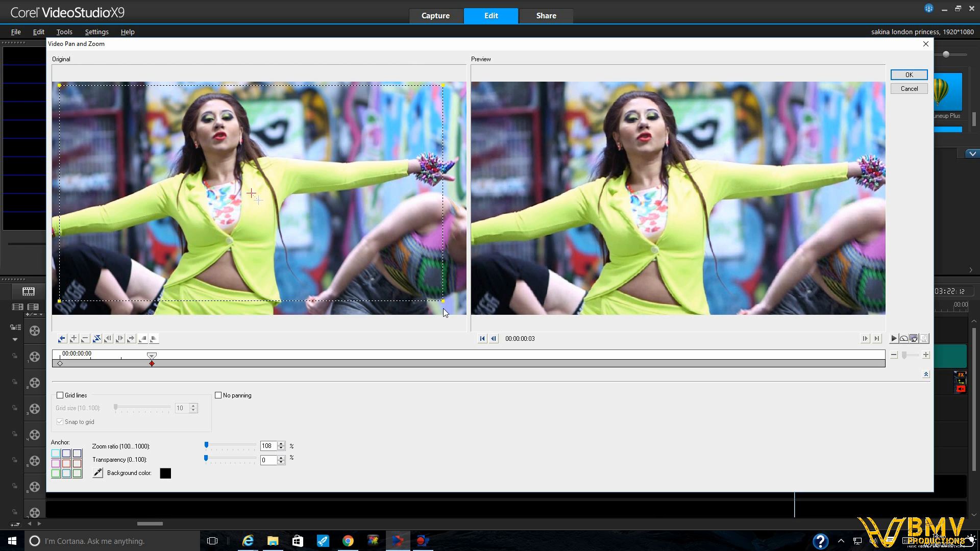
drag(443, 300, 434, 299)
Play the pan-and-zoom preview to check the motion between the two keyframes
click(893, 338)
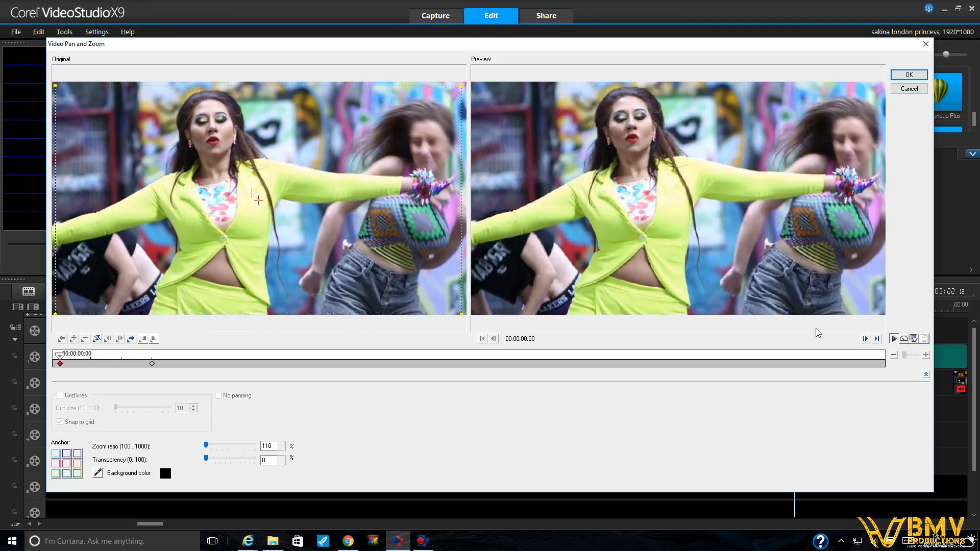
click(893, 338)
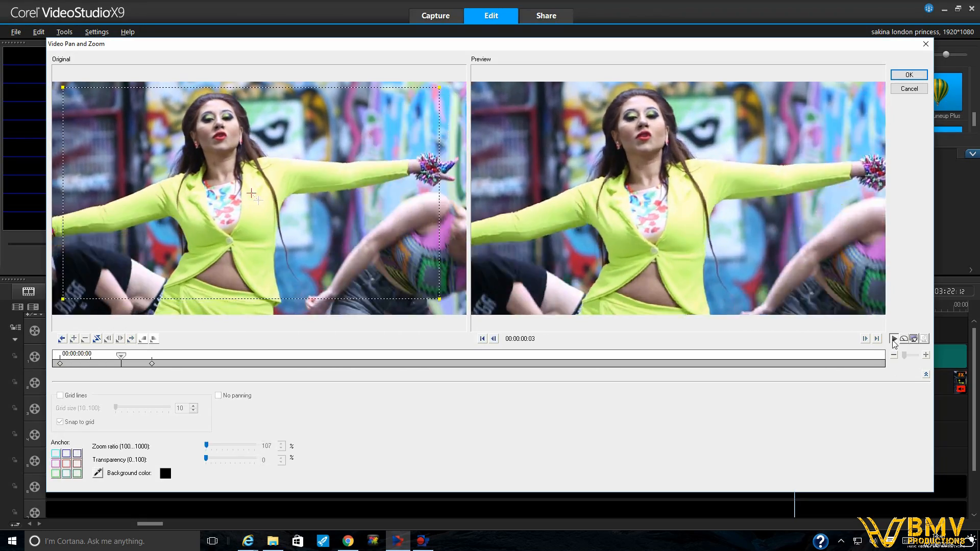
click(894, 339)
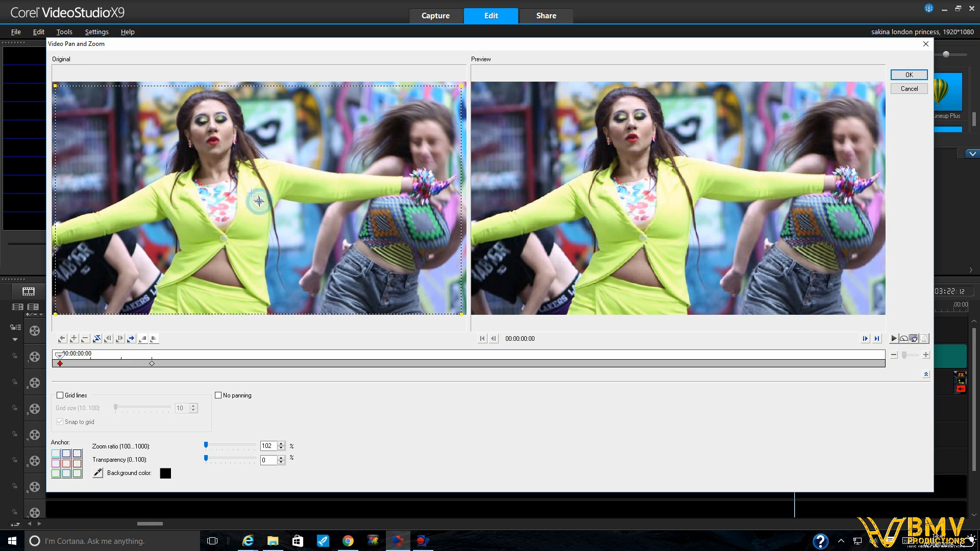
Try a 117% zoom ratio on the first keyframe and preview the motion before discarding the filter customization
drag(259, 201, 258, 199)
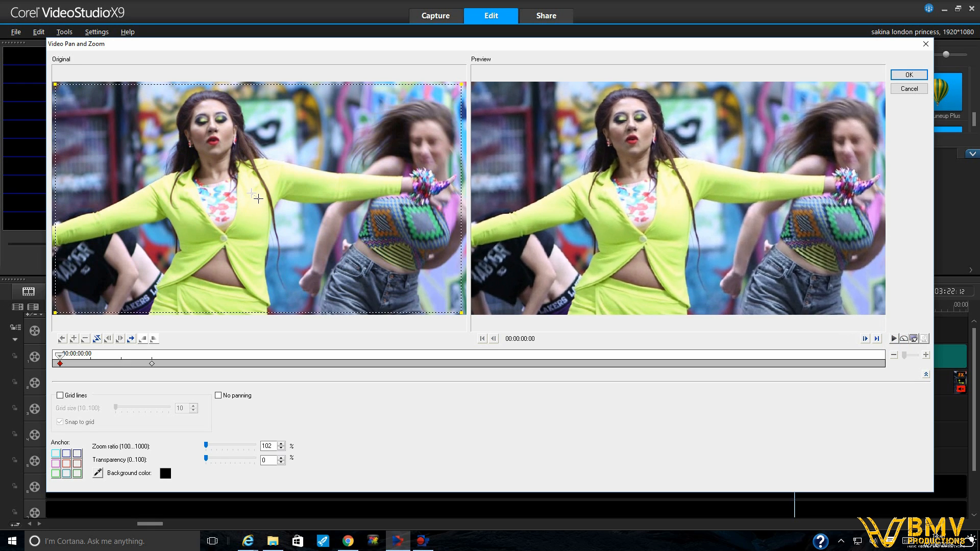
drag(462, 84, 427, 98)
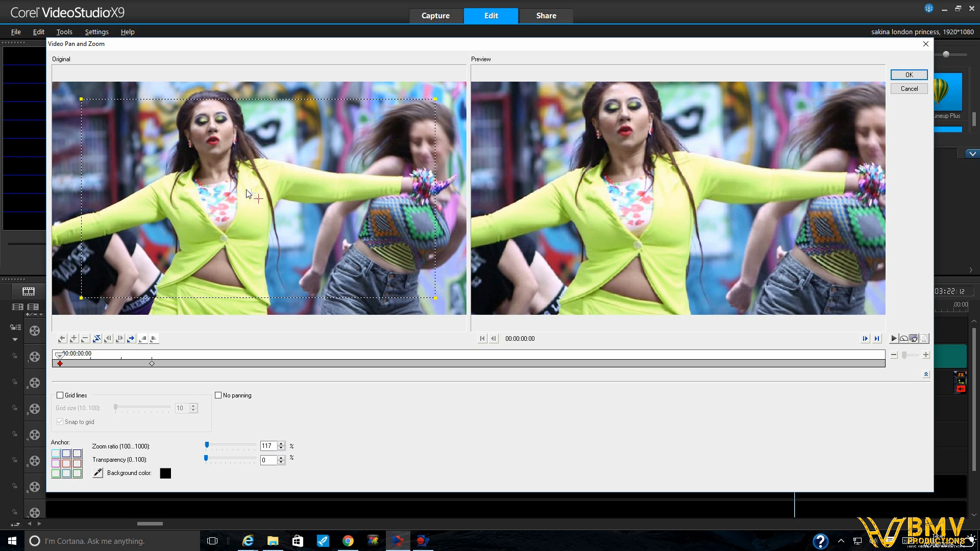
key(Page_Down)
click(893, 338)
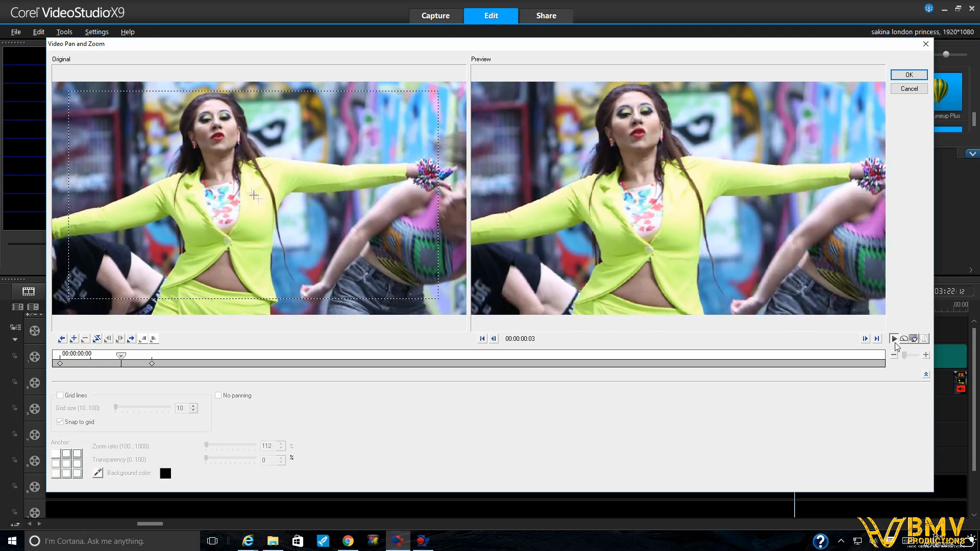
click(904, 90)
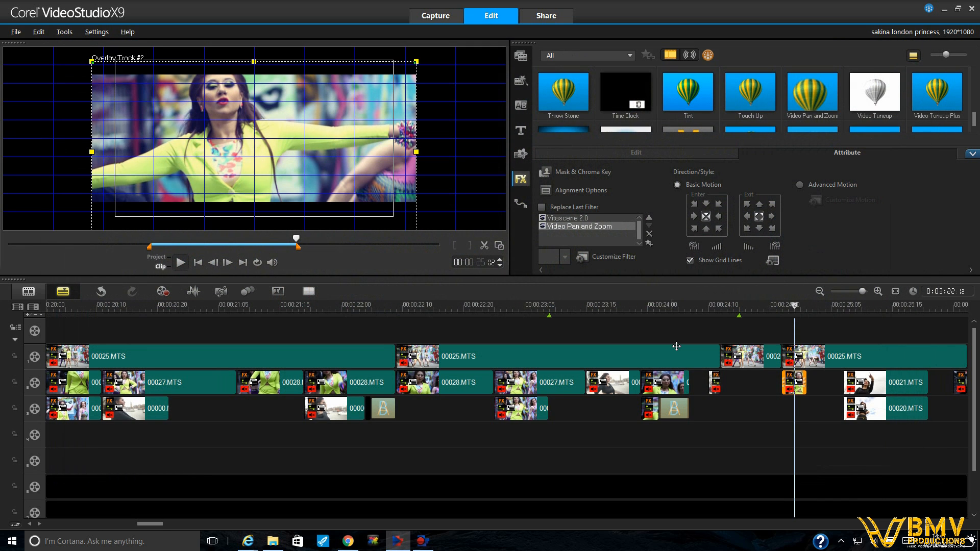
Remove the Video Pan and Zoom filter from the short Overlay Track #2 clip near 00:00:24:22
click(783, 307)
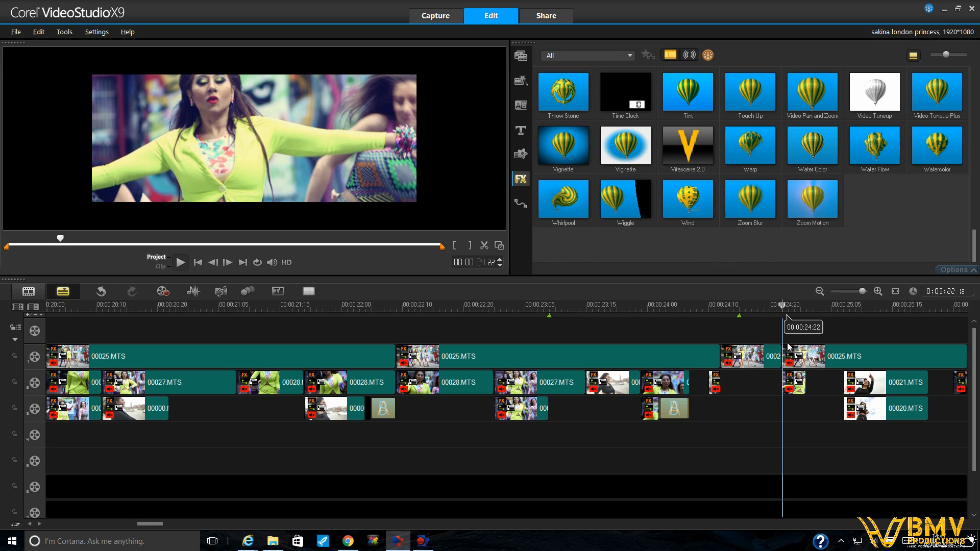
click(795, 381)
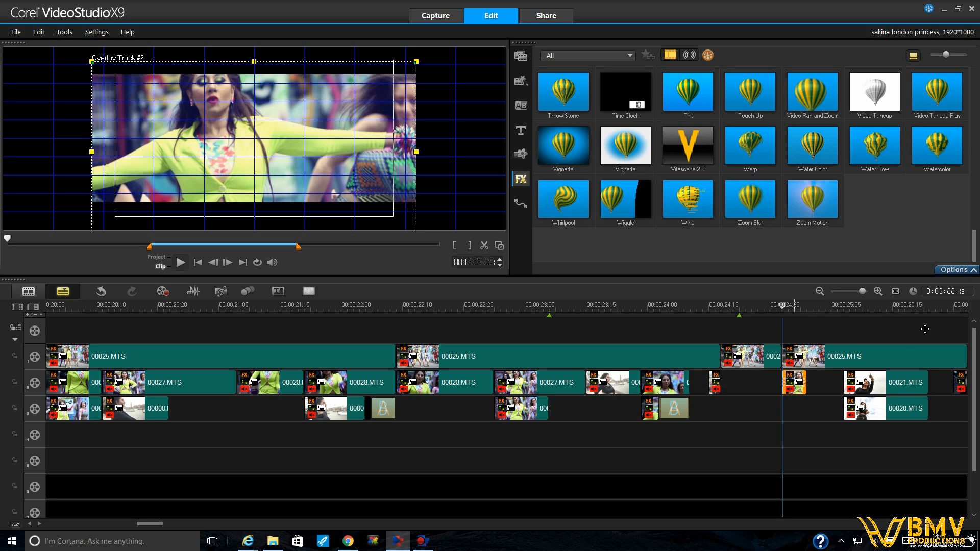
click(953, 270)
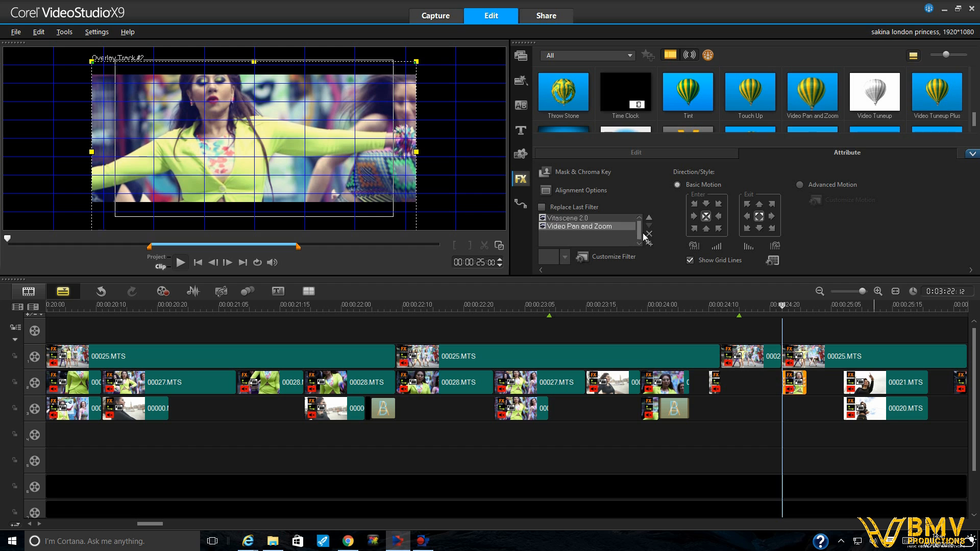
click(649, 233)
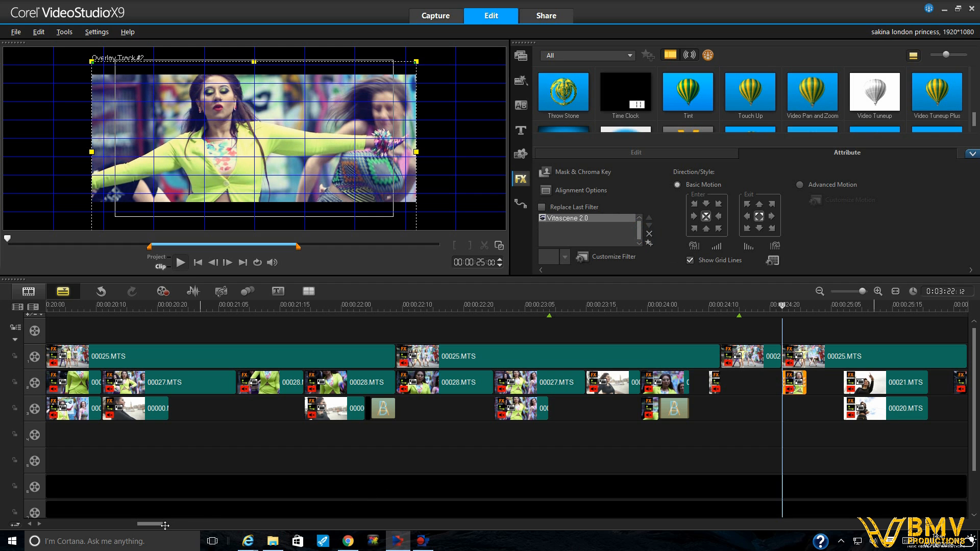
Examine the row of very short Overlay Track #3 clips from 00:00:27:03 onward and their filter settings
drag(153, 523, 180, 521)
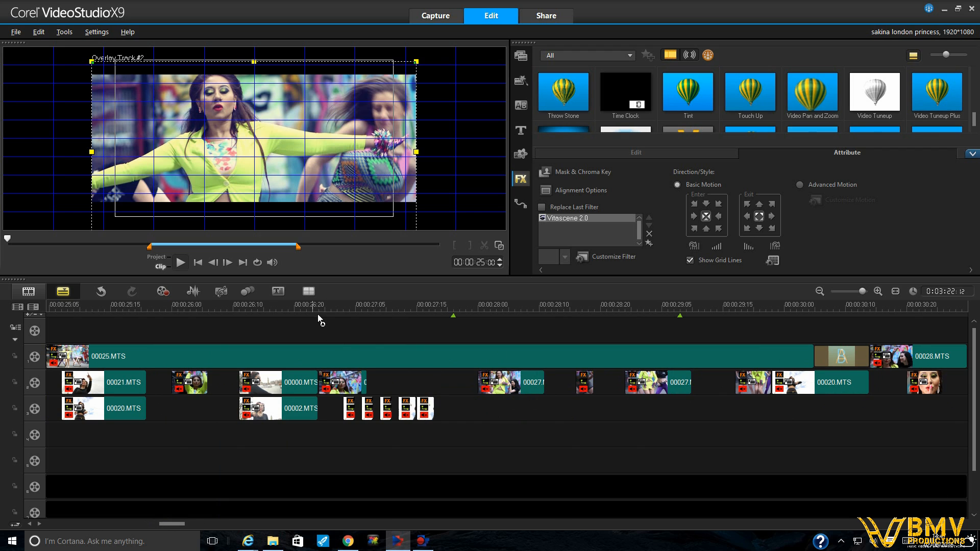
click(345, 309)
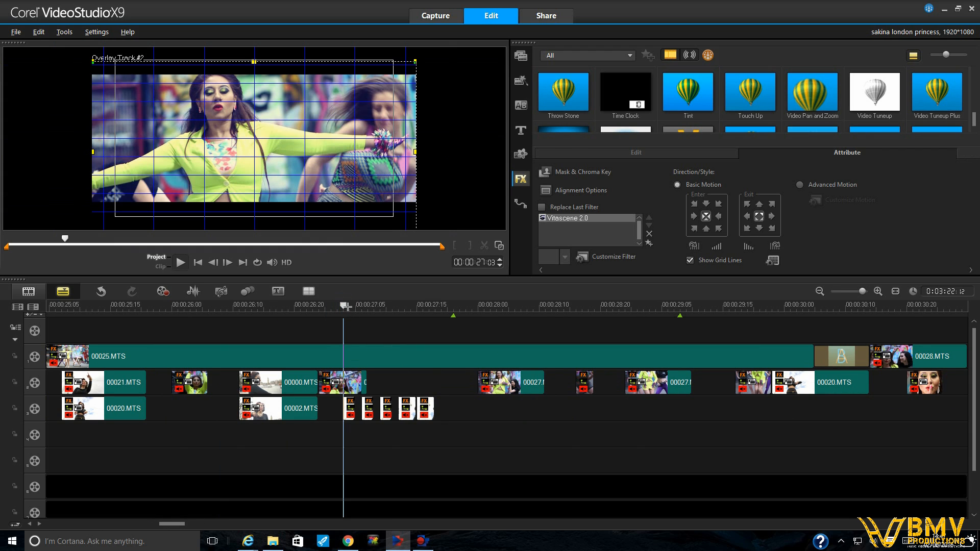
click(351, 408)
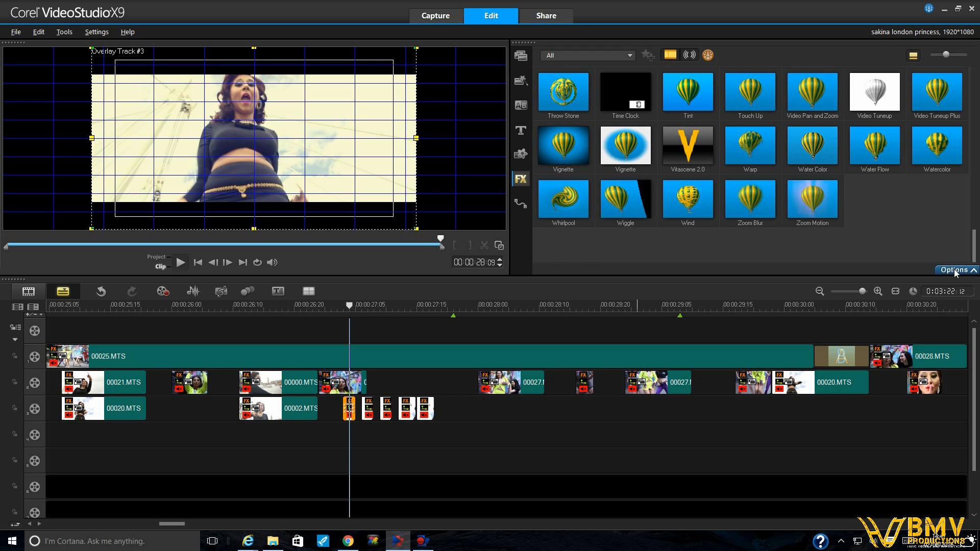
click(954, 270)
click(386, 409)
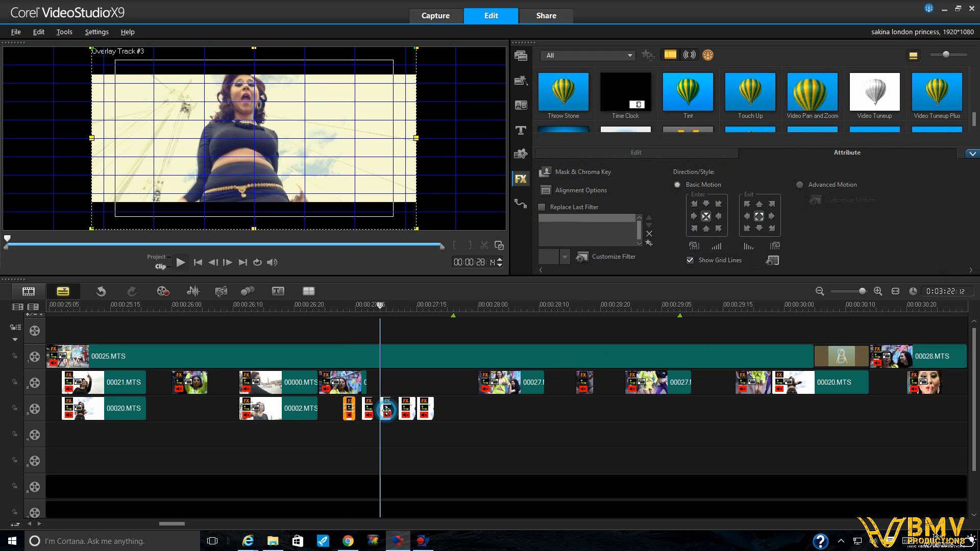
click(406, 409)
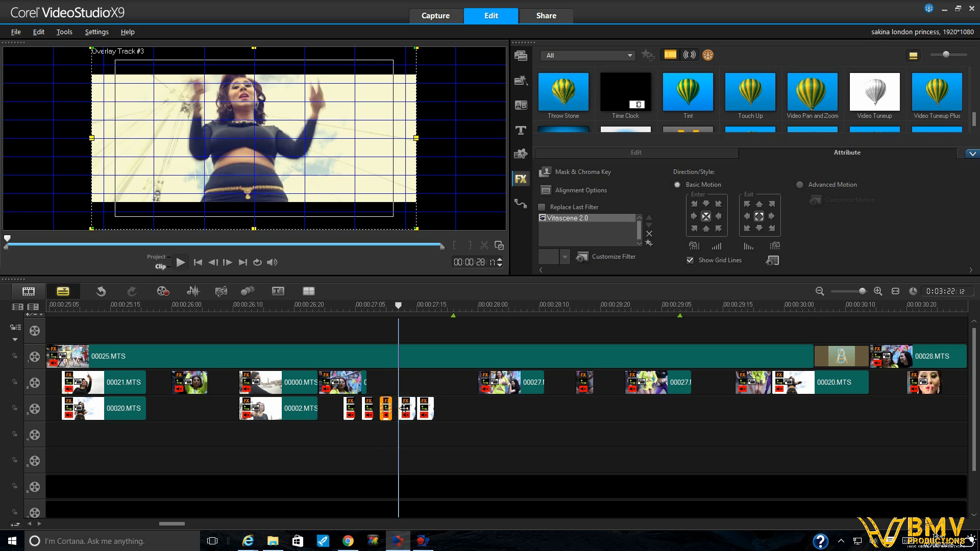
Check the last very short Overlay Track #3 clip, and step through the row of short Overlay Track #2 clips around 00:00:40:00
click(426, 409)
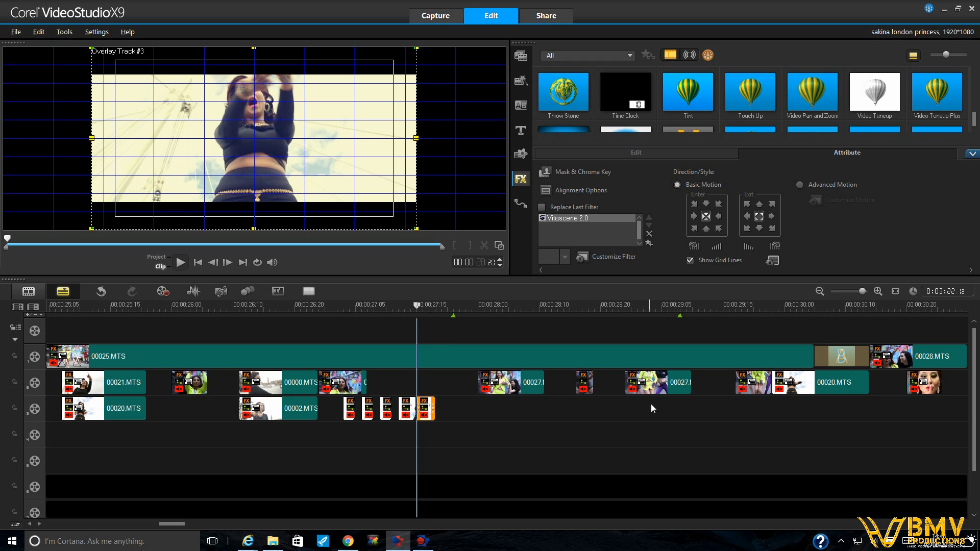
drag(172, 523, 226, 523)
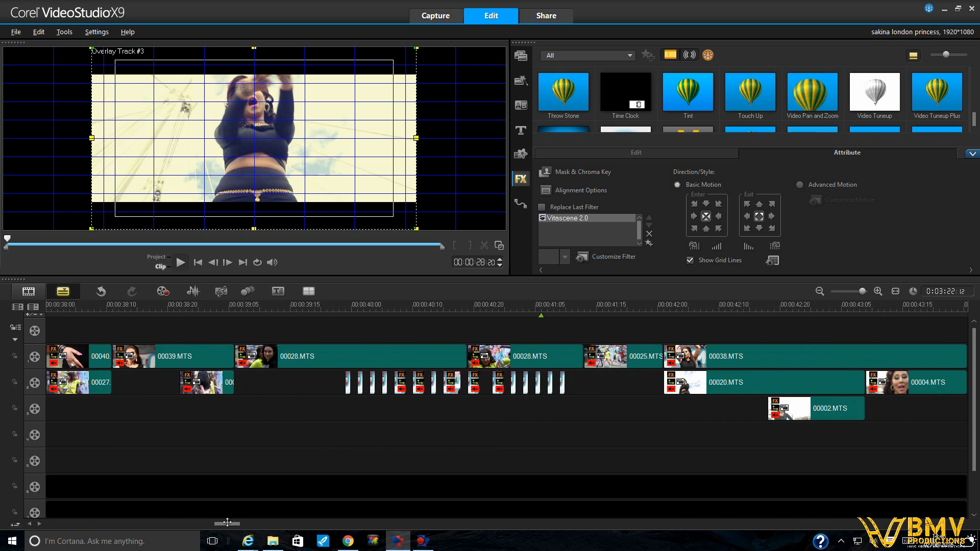
click(342, 303)
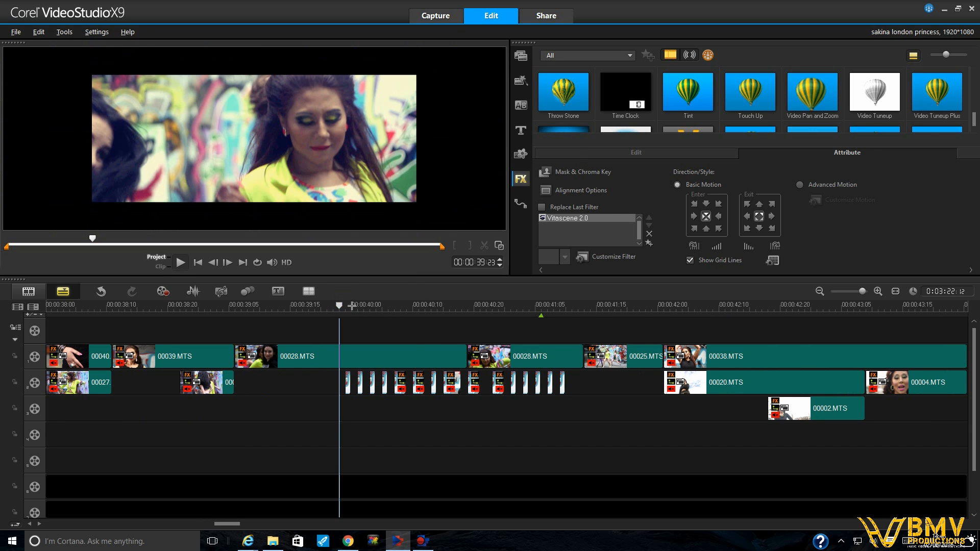
click(347, 308)
click(356, 308)
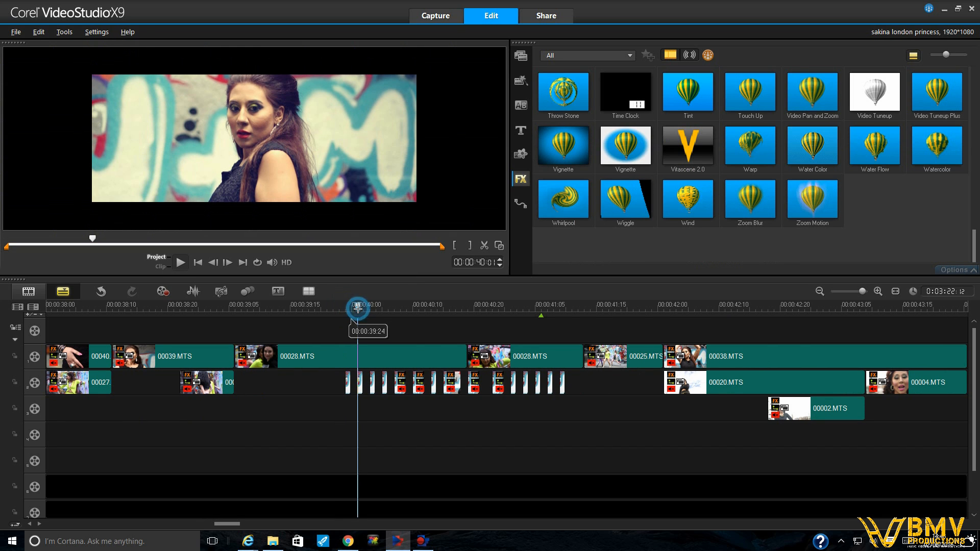
click(371, 308)
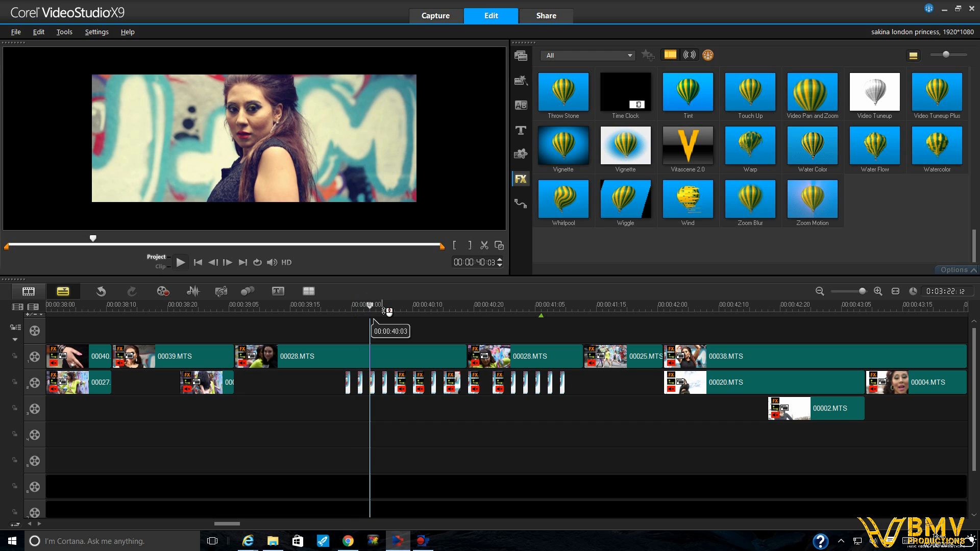
click(386, 307)
click(387, 306)
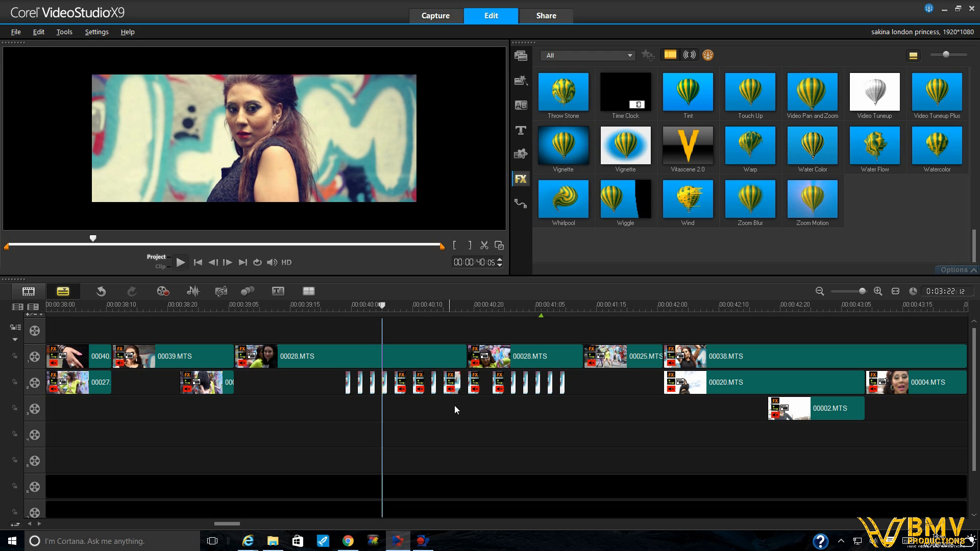
click(452, 383)
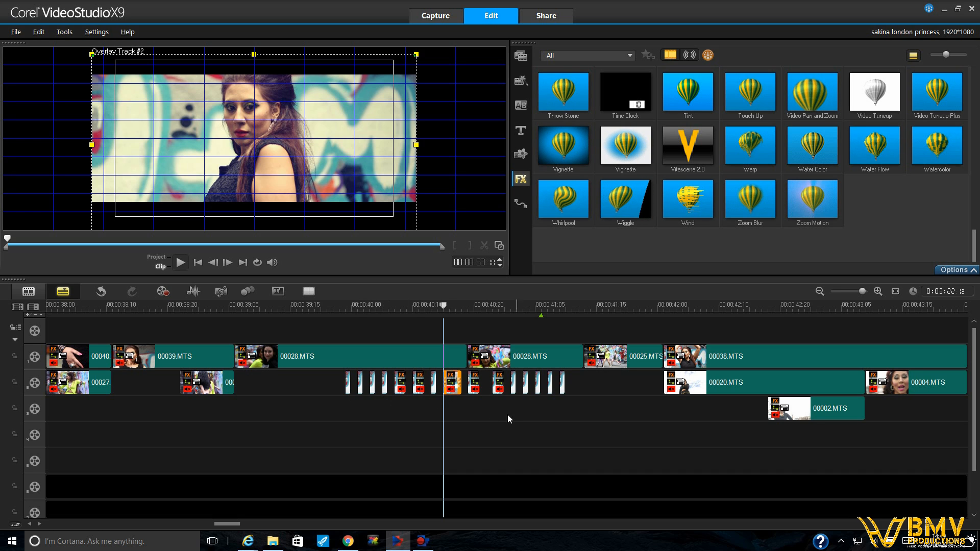
Step again through the first flash cuts on Overlay Track #2, starting just before them at 00:00:39:21
click(330, 305)
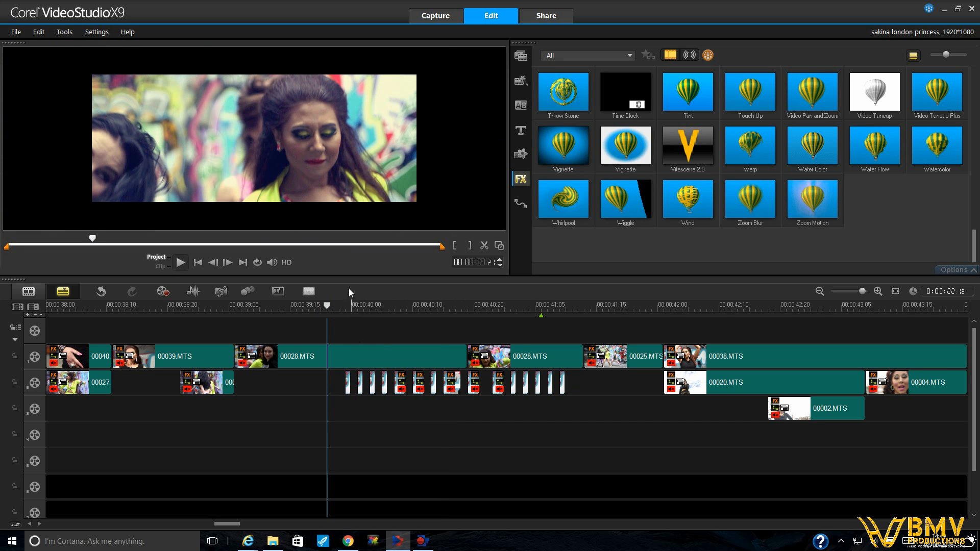
click(350, 305)
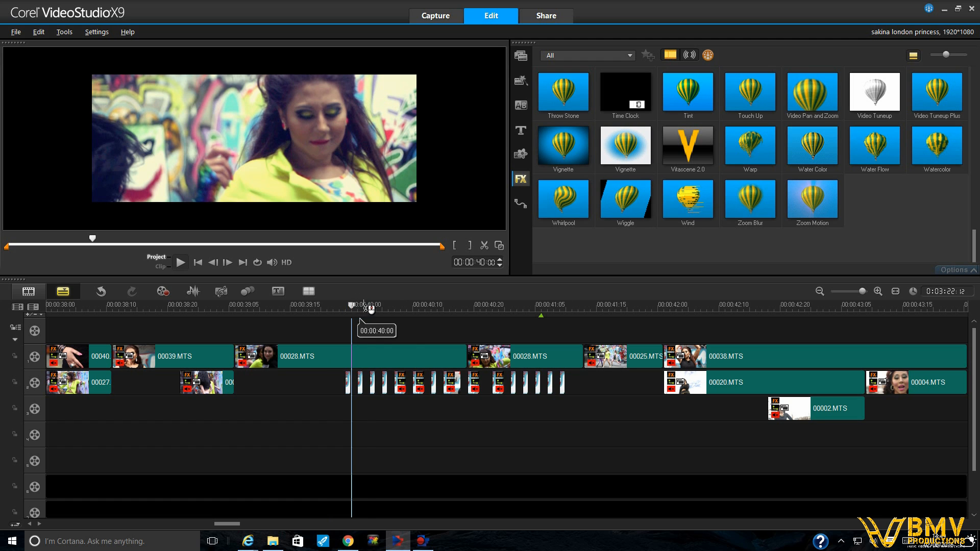
click(364, 306)
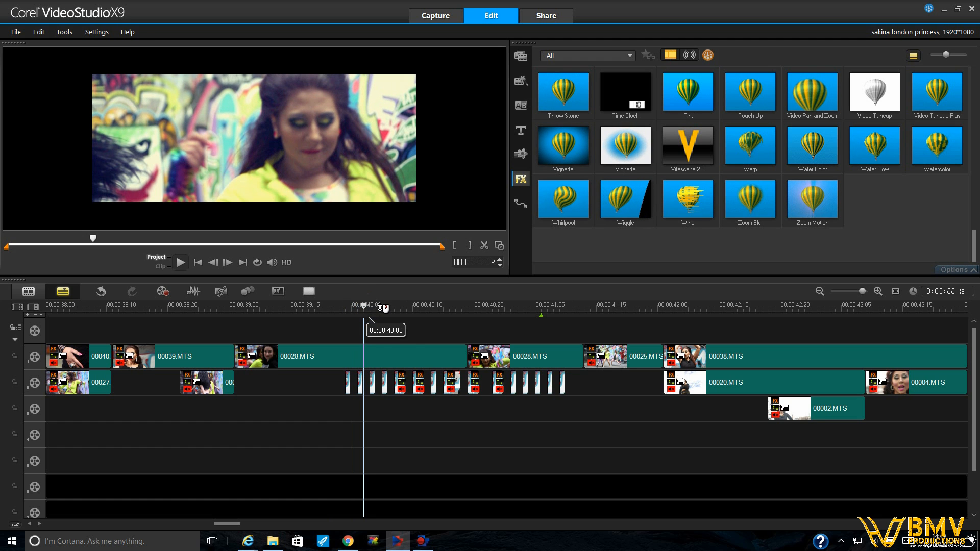
click(376, 306)
Open the finished rendered video from the media library's Folder, trim its start to 00:00:35:05 and play the flash-cut section
click(521, 55)
drag(974, 91, 975, 245)
click(879, 193)
drag(10, 250, 82, 240)
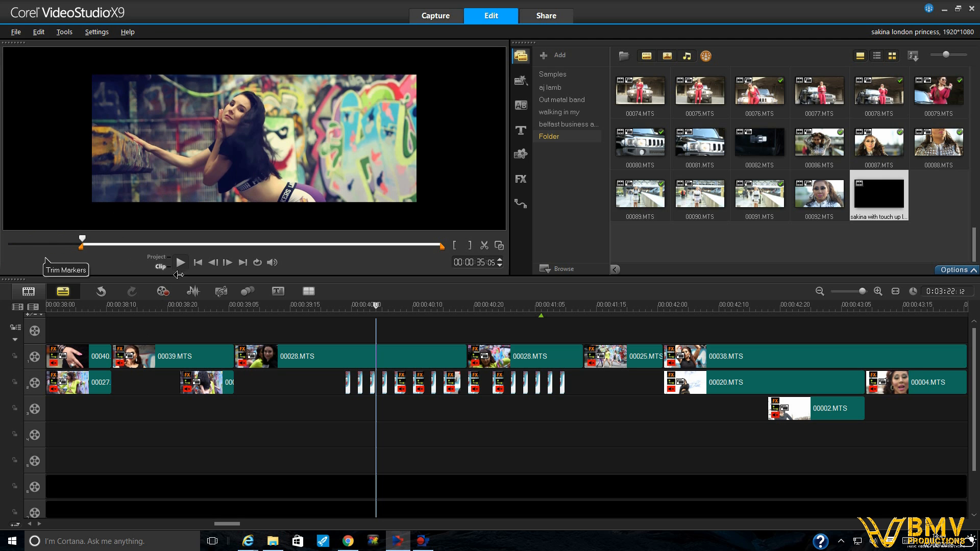
click(181, 263)
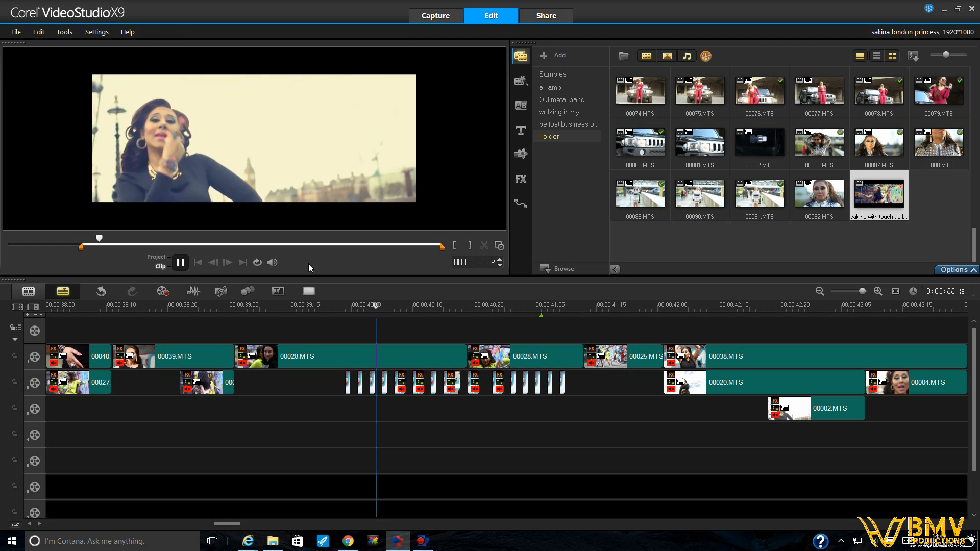
click(180, 262)
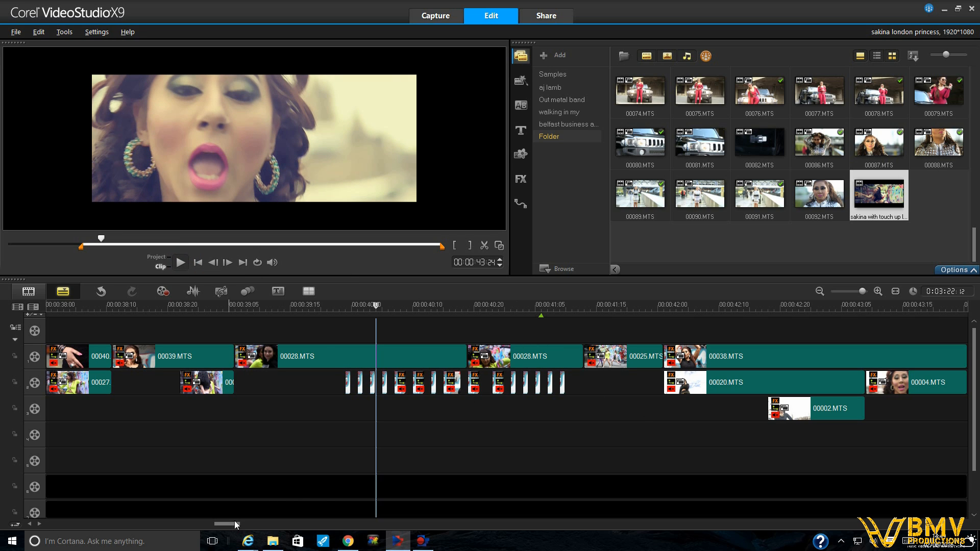
Review the layered clips across a wider span of the timeline, checking the Overlay Track #3 clip around 00:00:43:00
drag(230, 524, 242, 521)
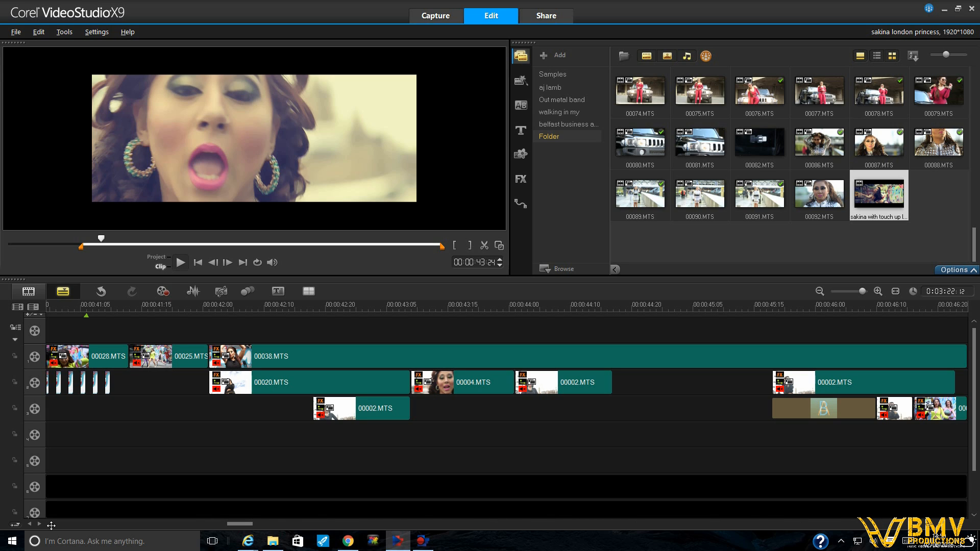
scroll(600, 520, right, 5)
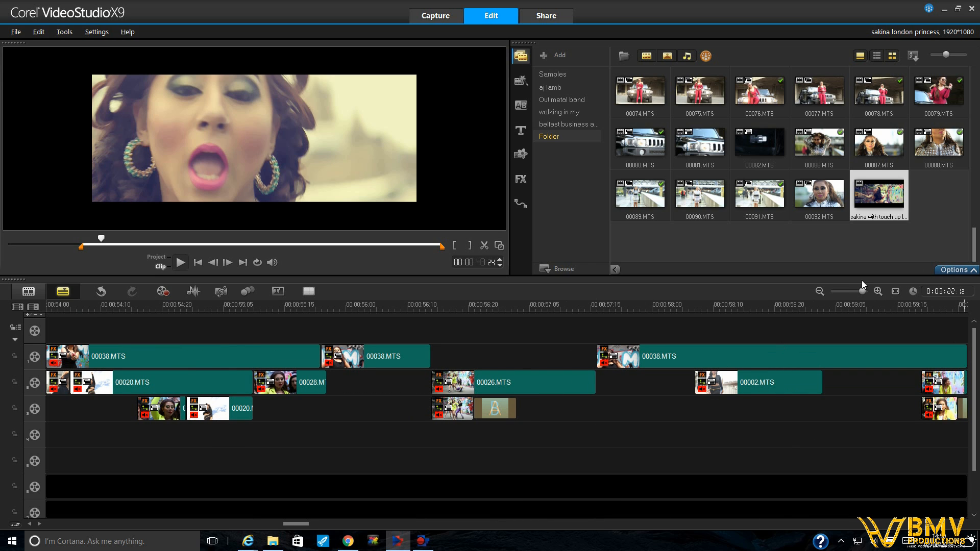
click(819, 291)
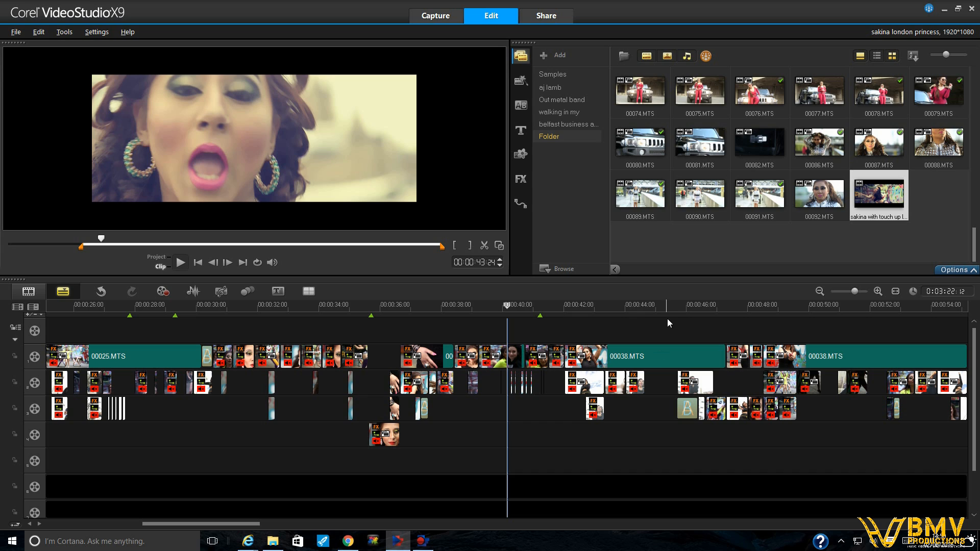
click(662, 306)
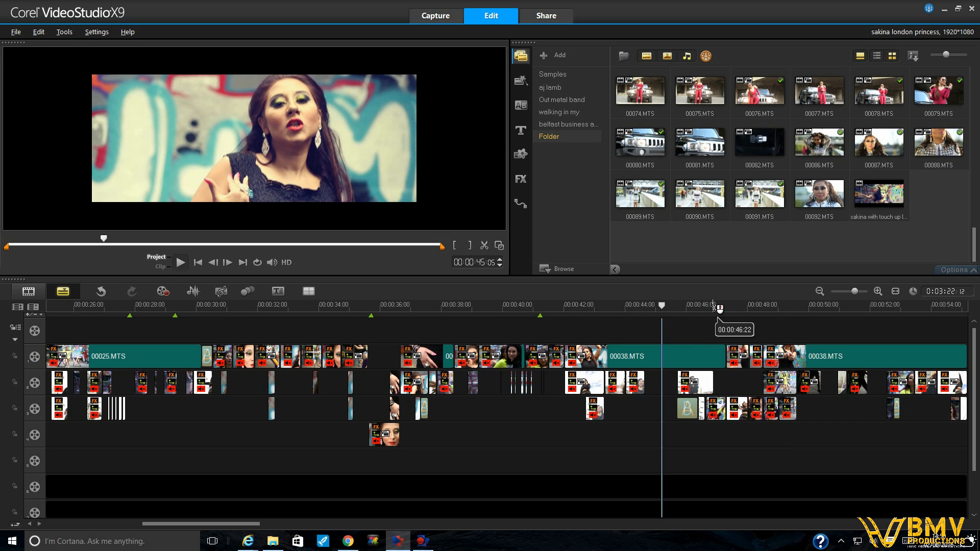
click(592, 305)
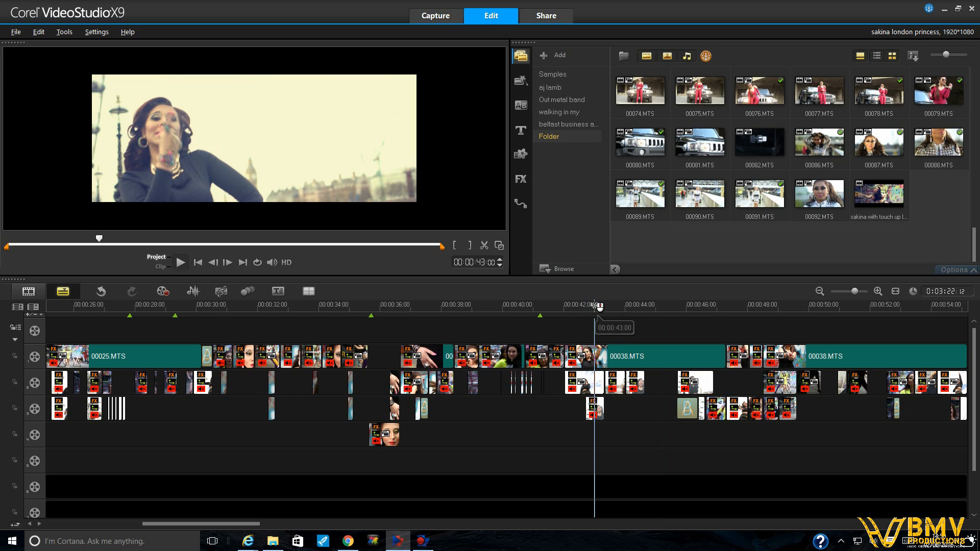
click(596, 414)
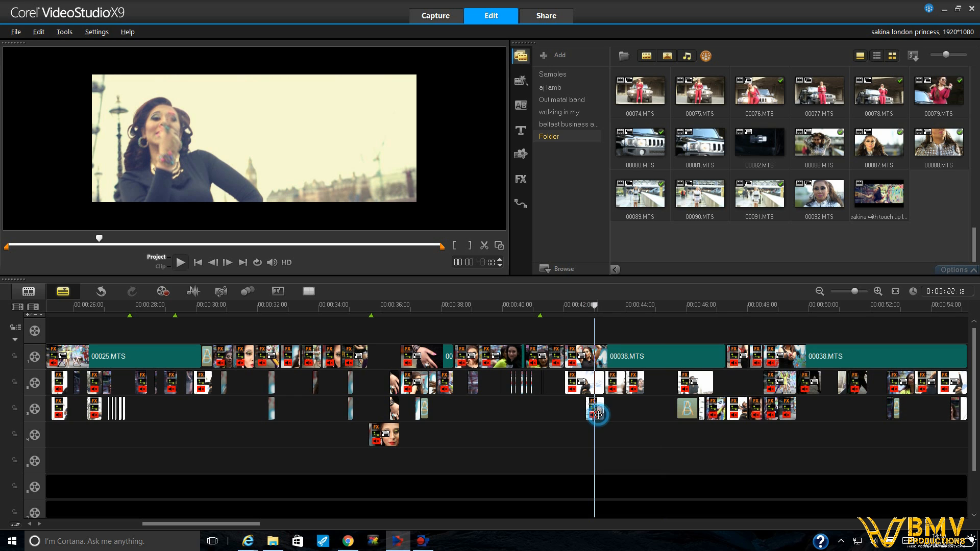
click(585, 305)
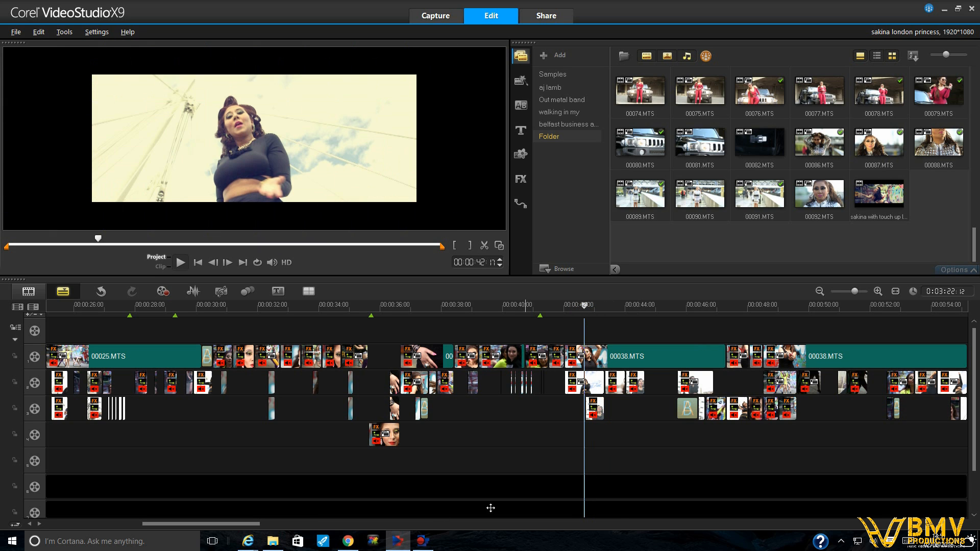
Compare the two stacked clips on Overlay Track #2 and Overlay Track #3 just after 00:01:04:00
drag(253, 524, 316, 520)
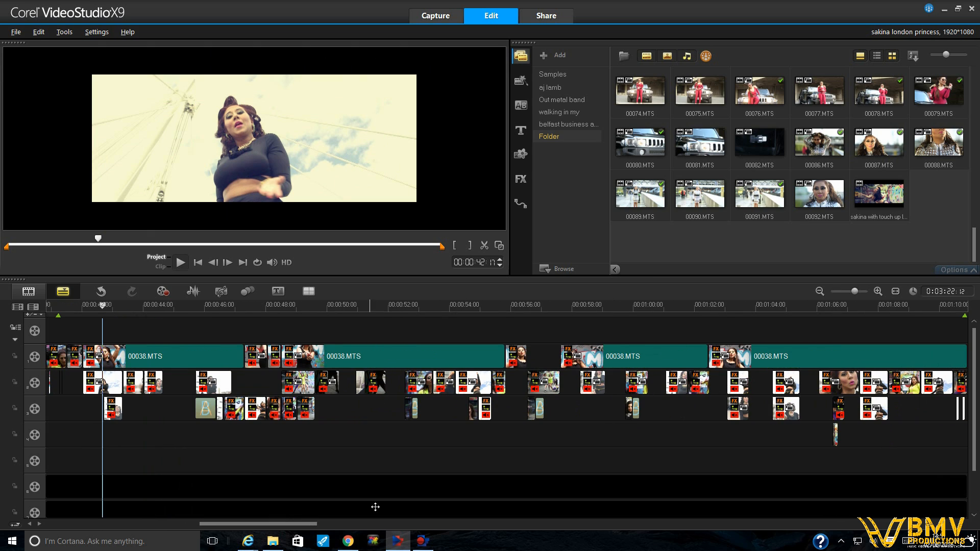
click(786, 384)
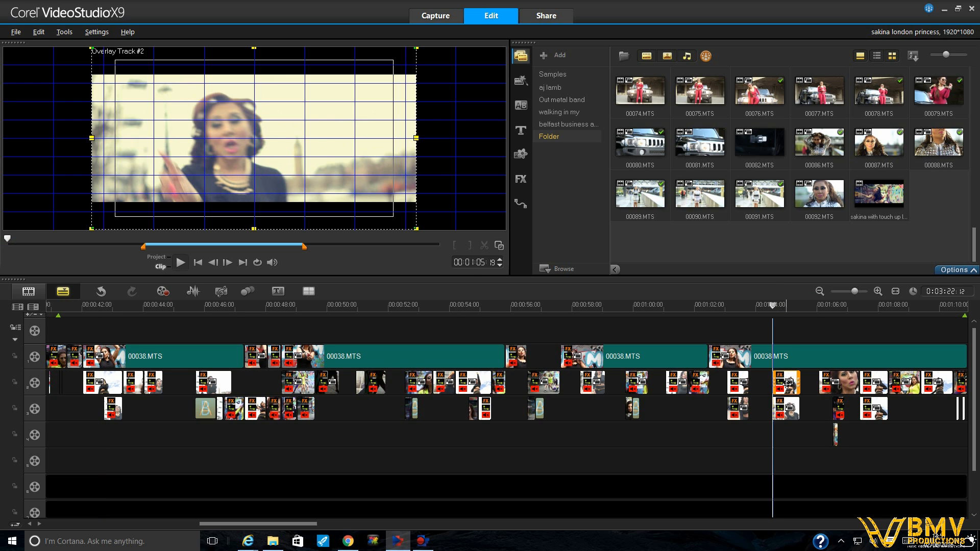
click(787, 413)
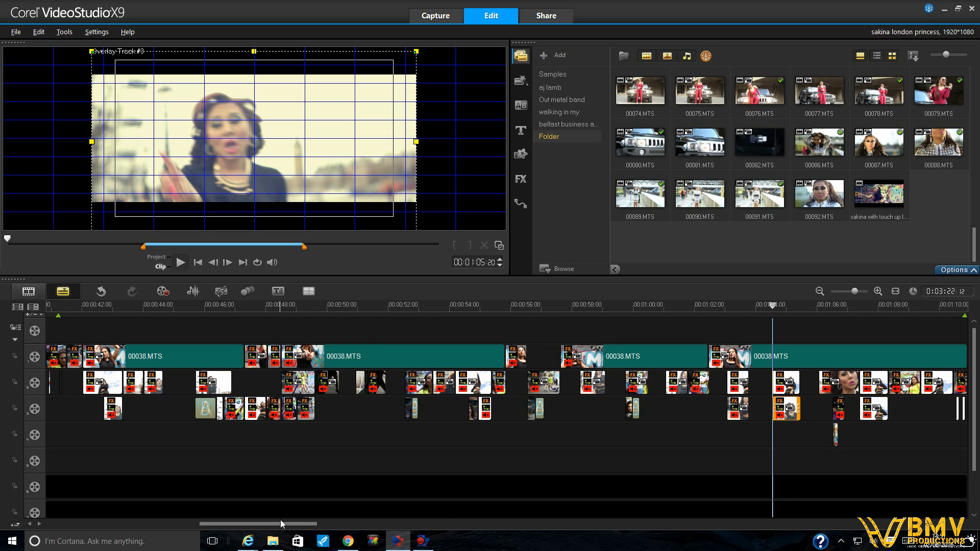
Step through the four short Overlay Track #3 clips from 00:01:10:15 to 00:01:11:05 and inspect their spacing up close
drag(284, 523, 334, 521)
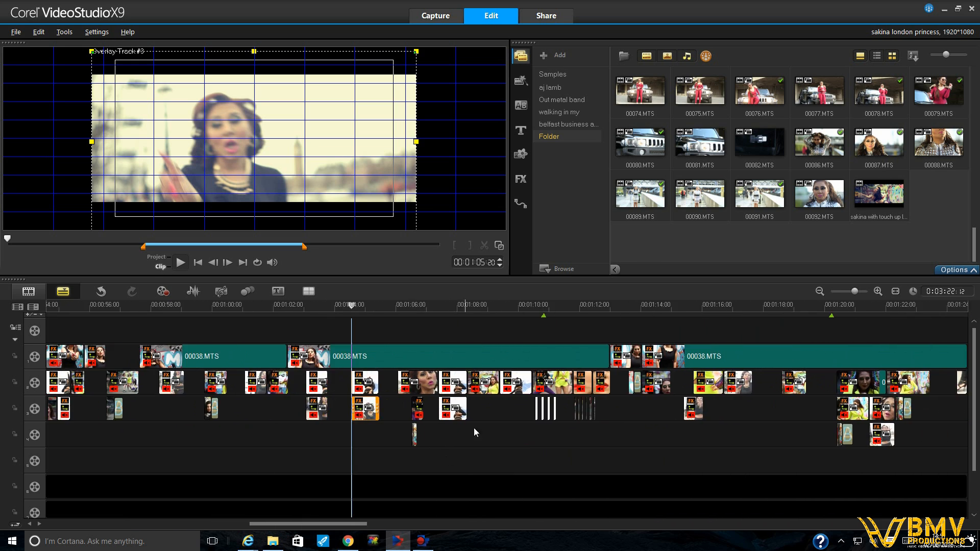
click(538, 307)
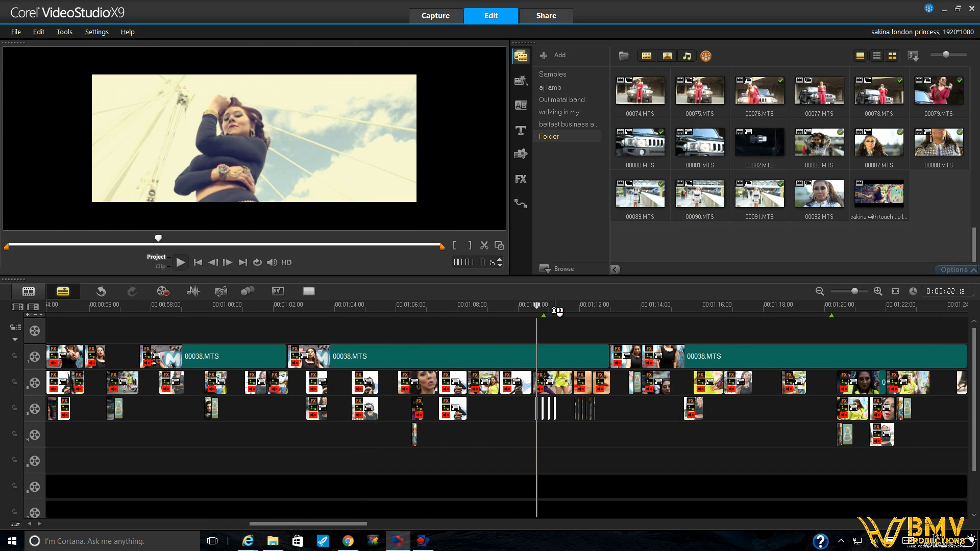
click(547, 307)
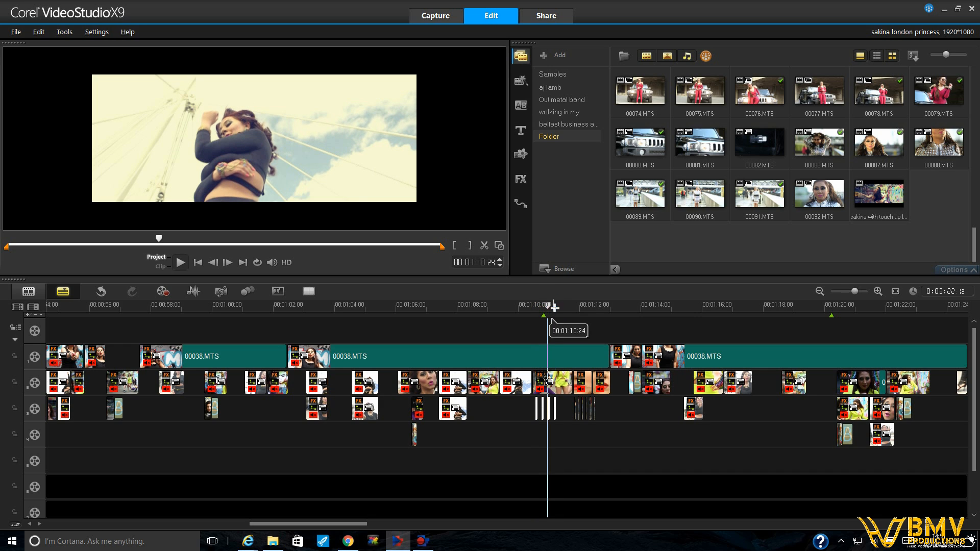
click(555, 307)
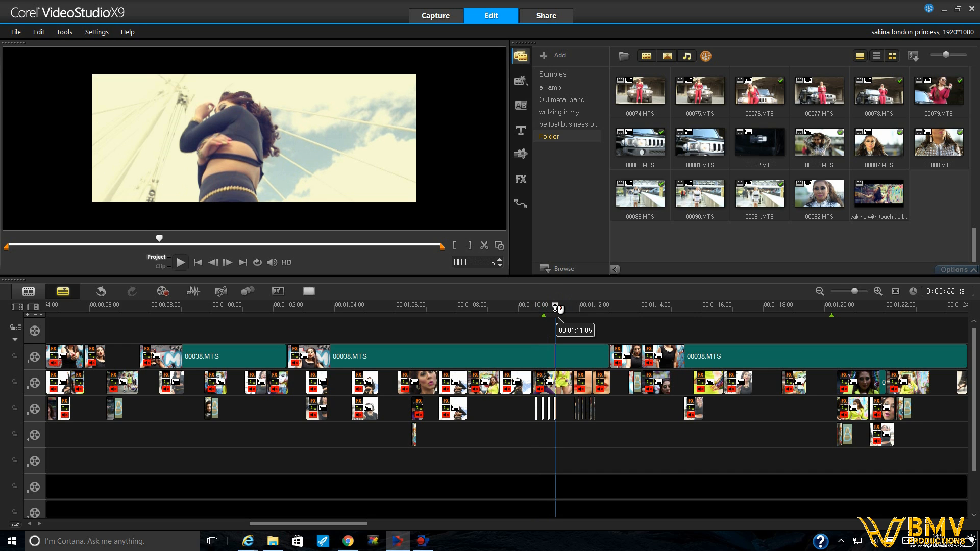
click(877, 291)
click(877, 291)
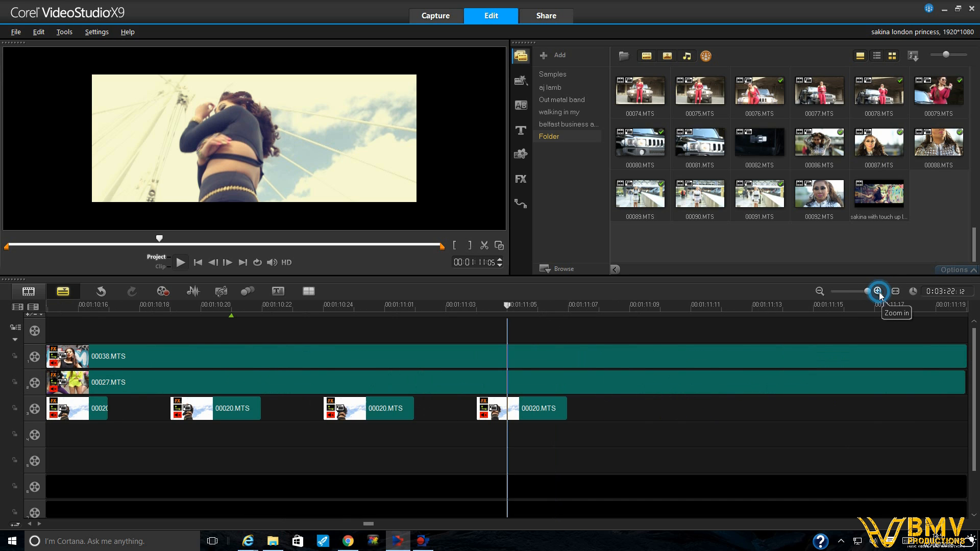
Examine the next row of short Overlay Track #3 clips around 00:01:12:00 over the 00030.MTS clips
click(819, 291)
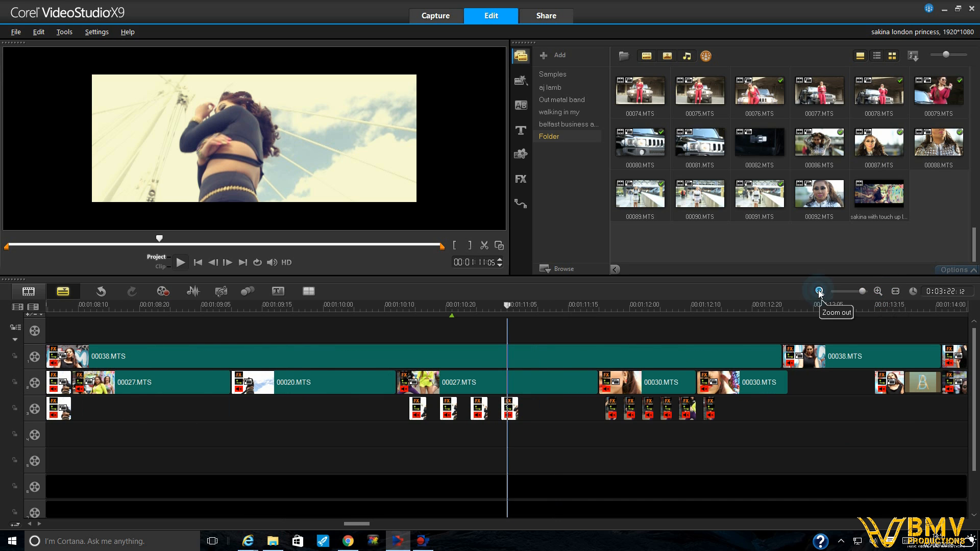
click(612, 306)
click(631, 306)
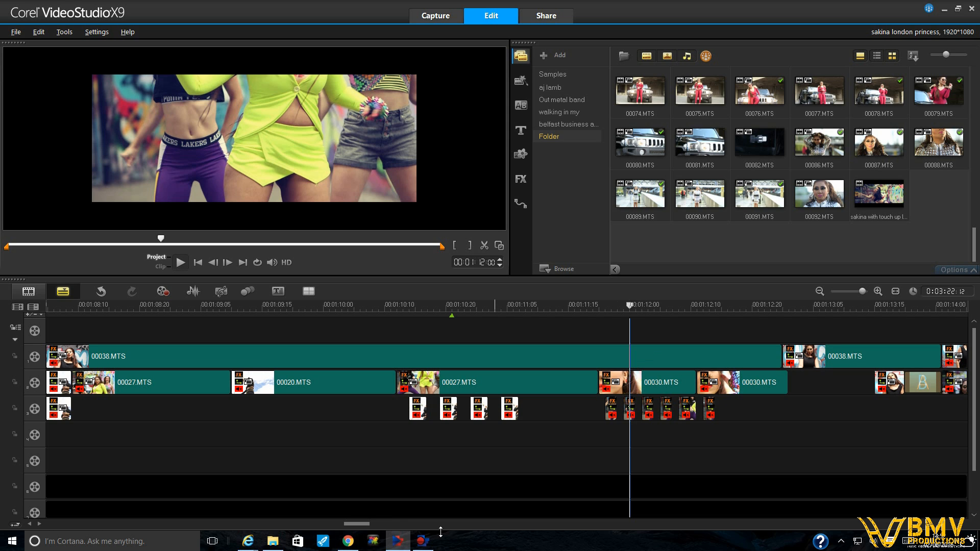
Move on along the timeline and scrub through the row of short Overlay Track #2 clips from about 00:01:34:00
drag(354, 523, 365, 522)
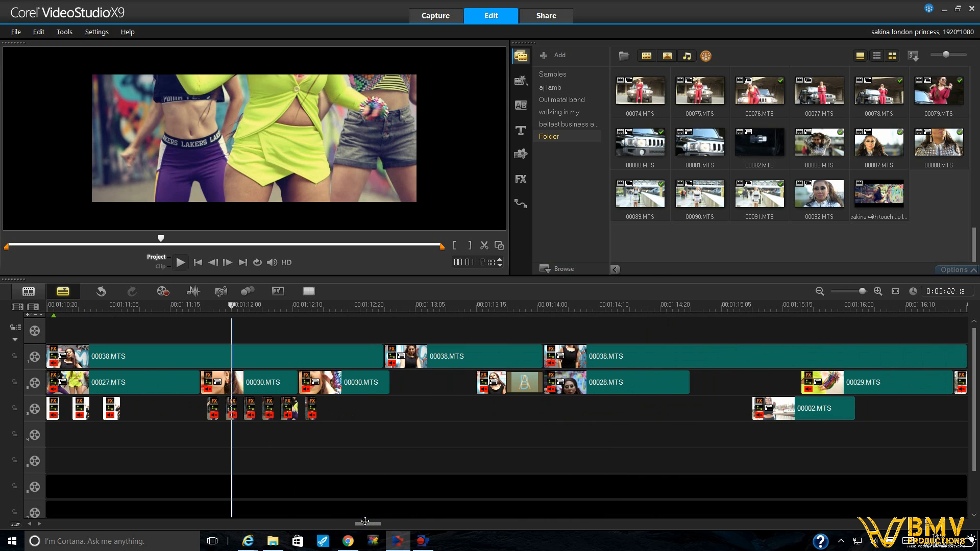
click(574, 305)
drag(372, 523, 447, 525)
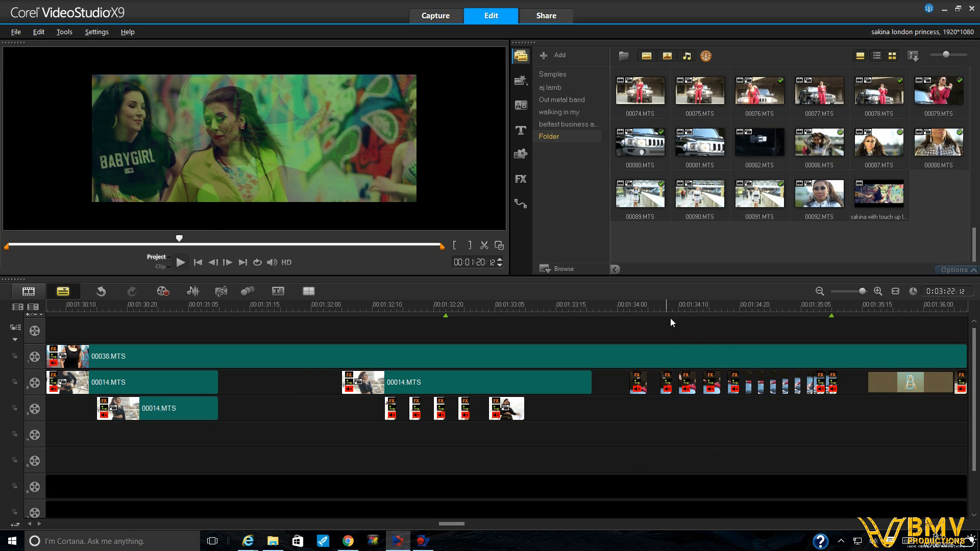
drag(668, 304, 813, 309)
click(687, 305)
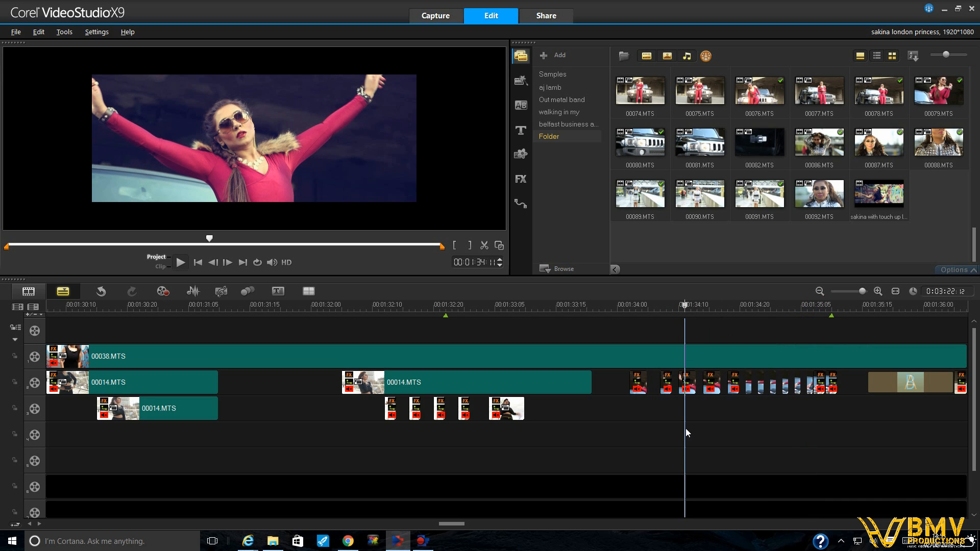
scroll(875, 171, up, 5)
scroll(870, 162, up, 7)
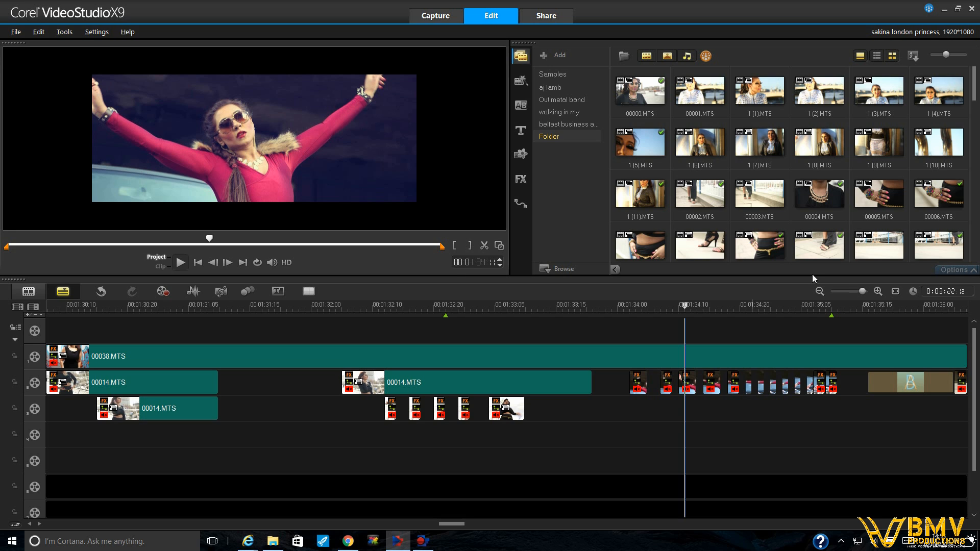
click(660, 306)
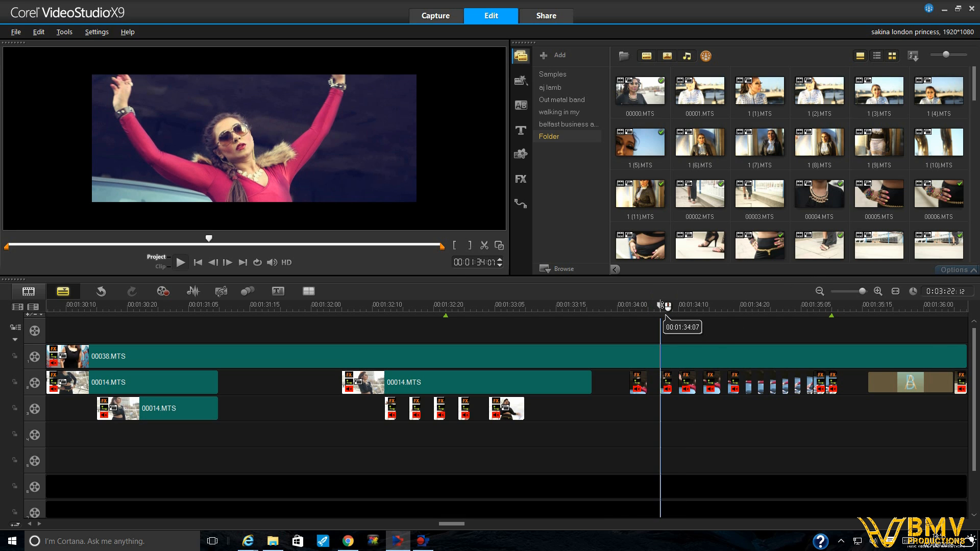
Examine the overlay clips from 00:01:34:03 up to about 00:02:08:00 on the timeline
click(636, 306)
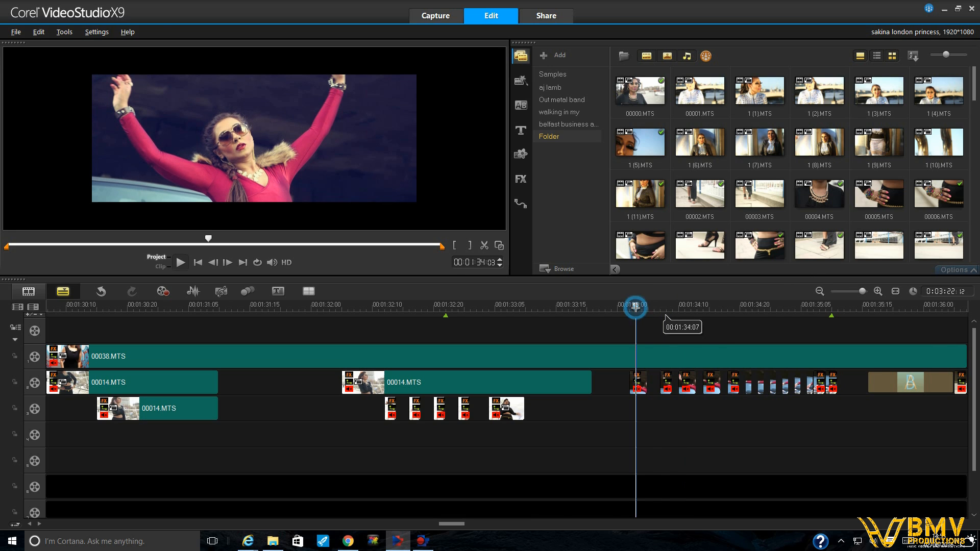
click(449, 524)
drag(449, 523, 464, 523)
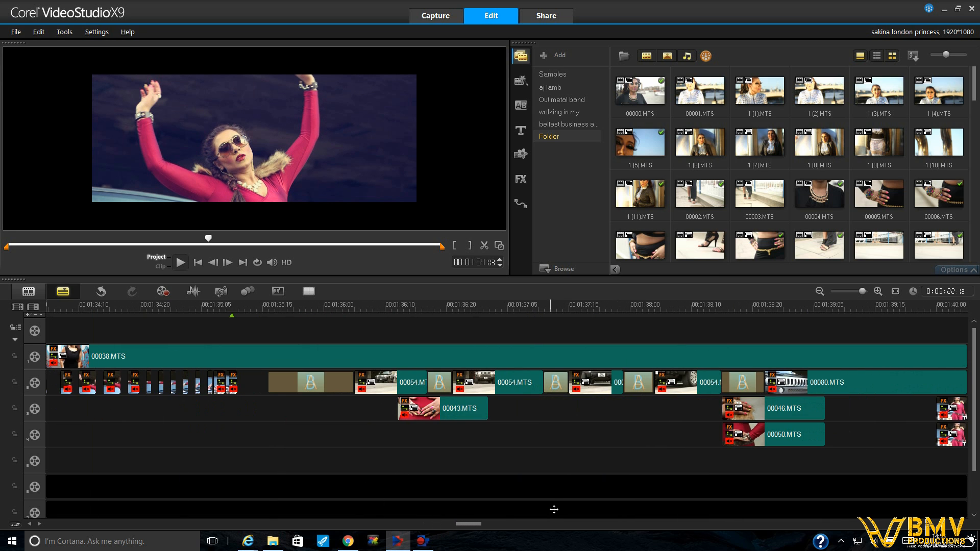
drag(474, 524, 496, 523)
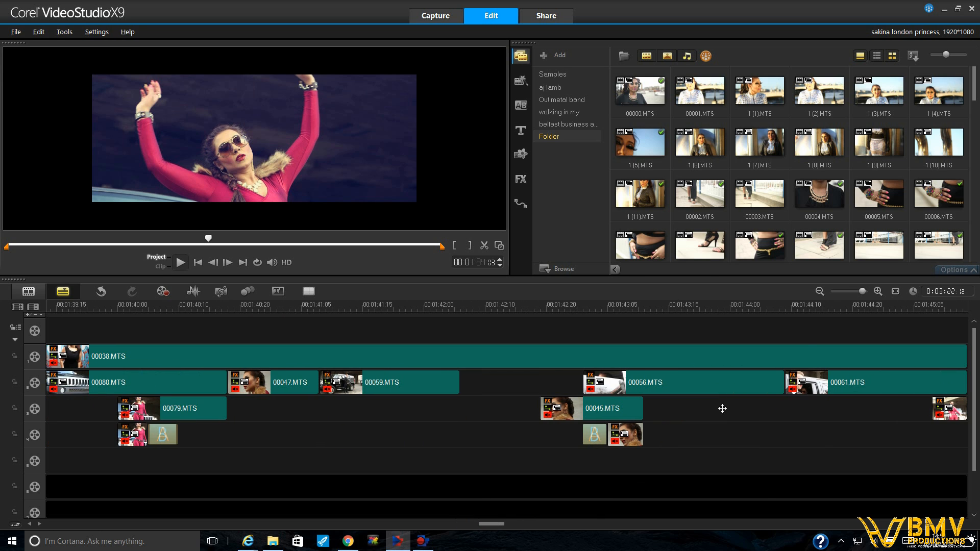
click(819, 291)
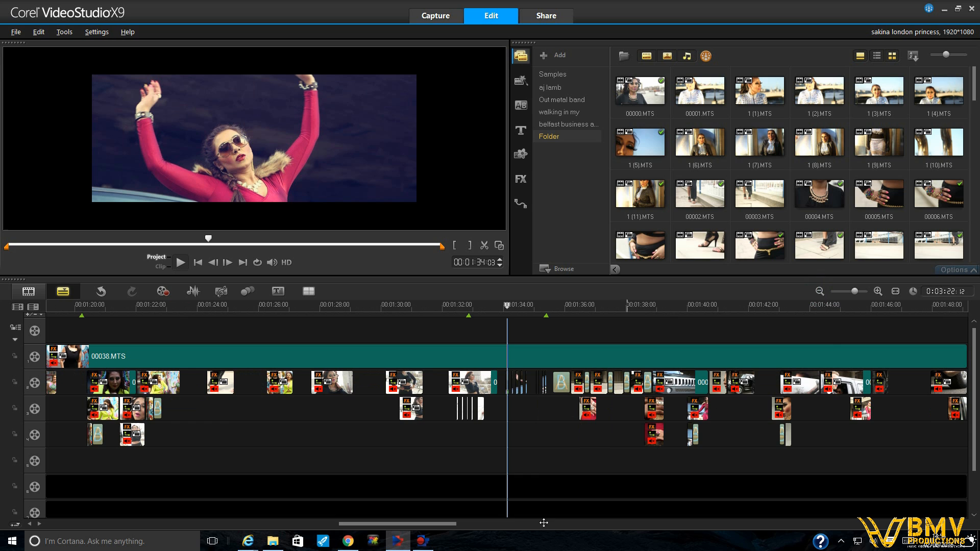
drag(426, 525, 501, 524)
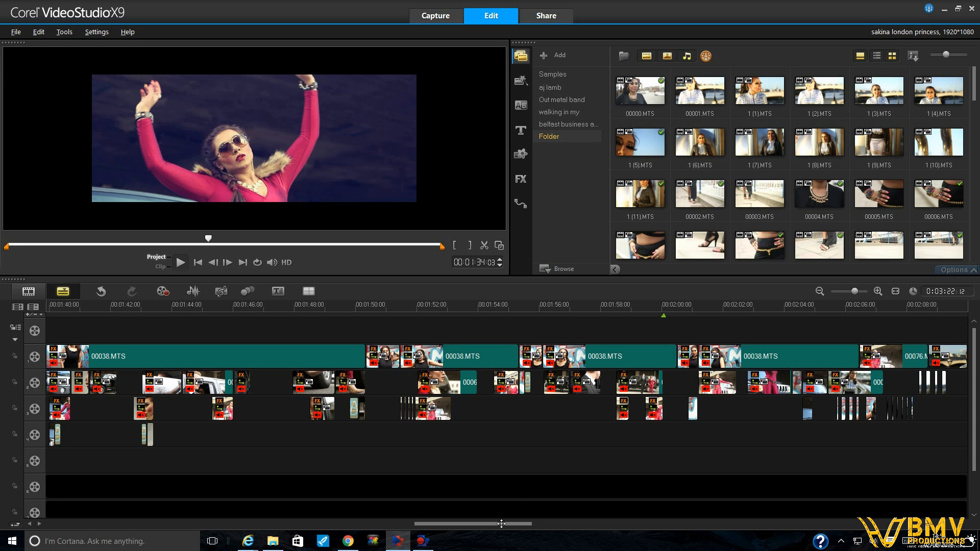
Inspect the four short Overlay Track #3 clips around 00:01:51:22 up close
click(443, 305)
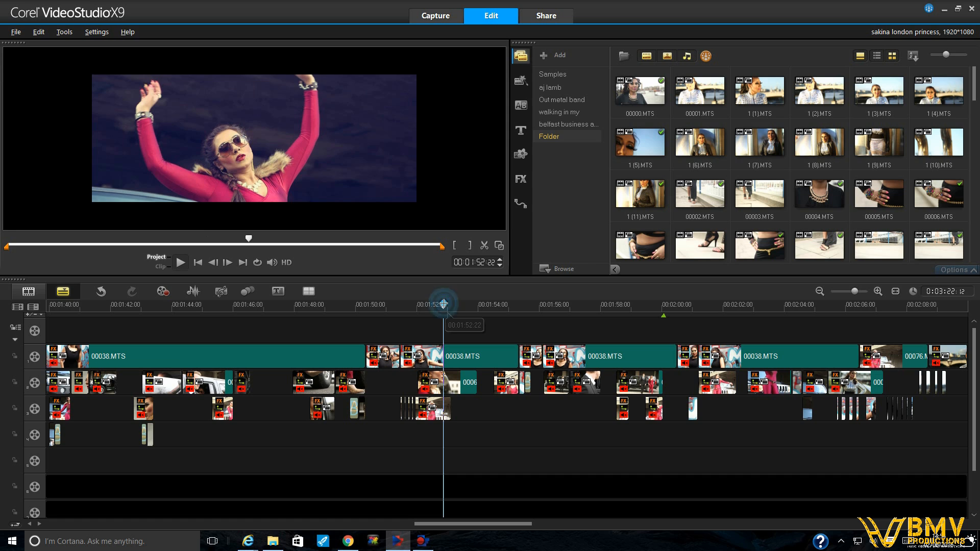
click(878, 292)
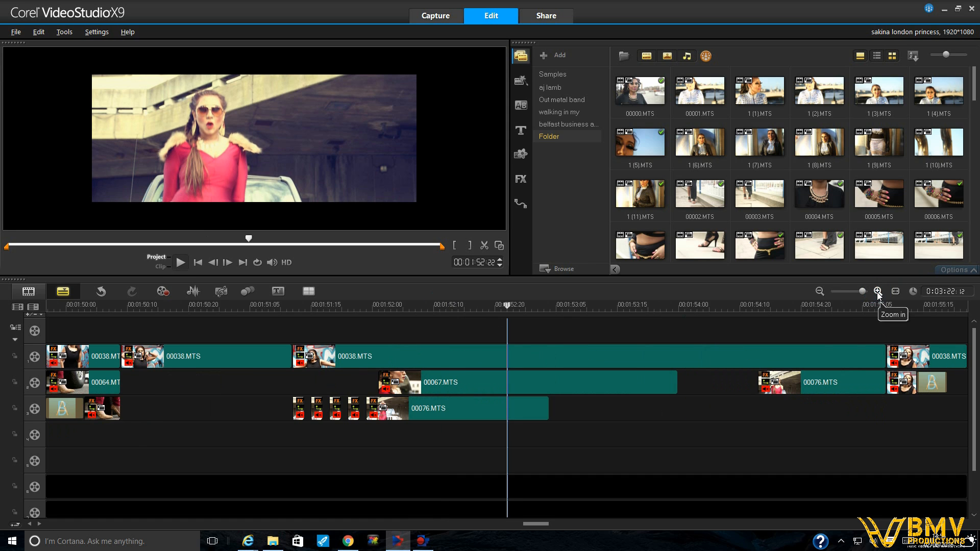
drag(351, 306, 355, 310)
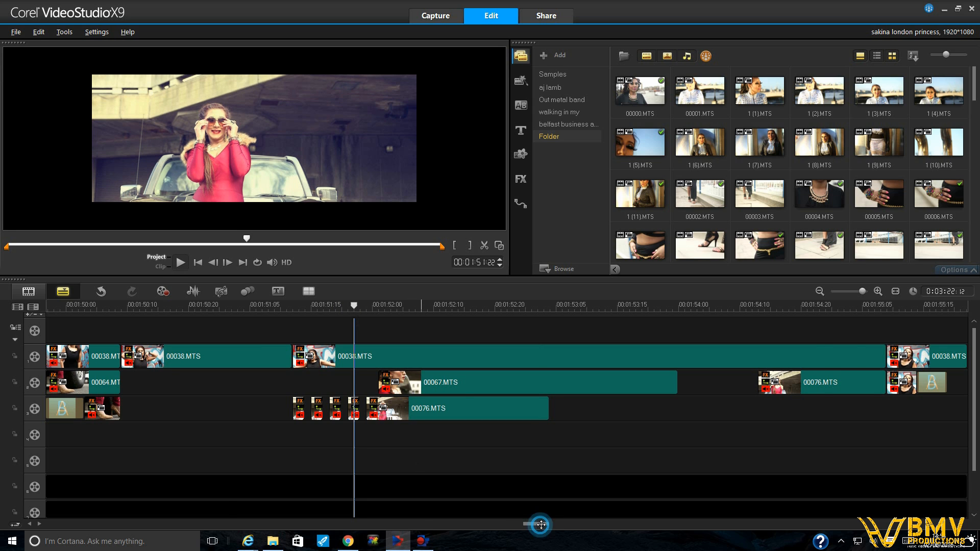
Move on to 00:02:54:00 and examine the long row of short Overlay Track #2 clips up close
drag(539, 524, 551, 524)
click(820, 290)
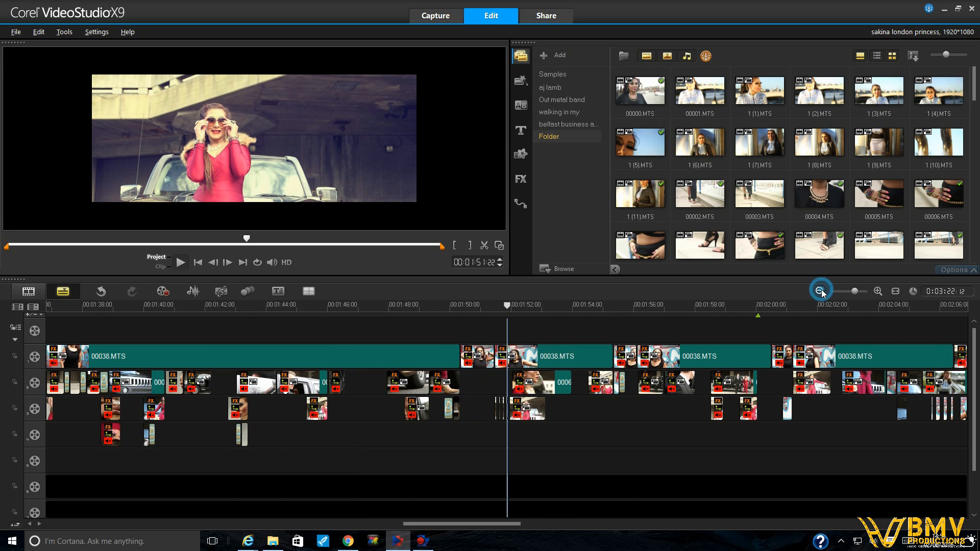
click(820, 291)
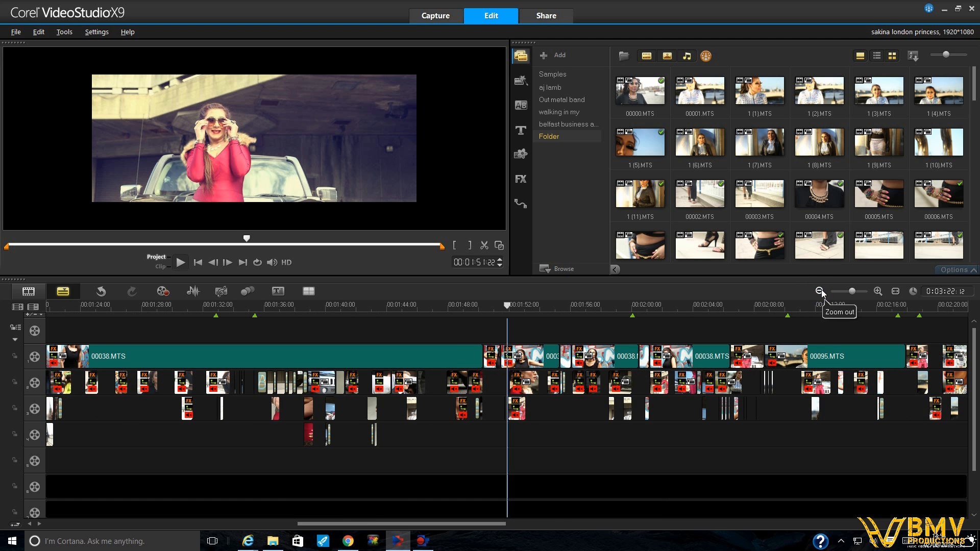
drag(485, 523, 600, 525)
click(676, 305)
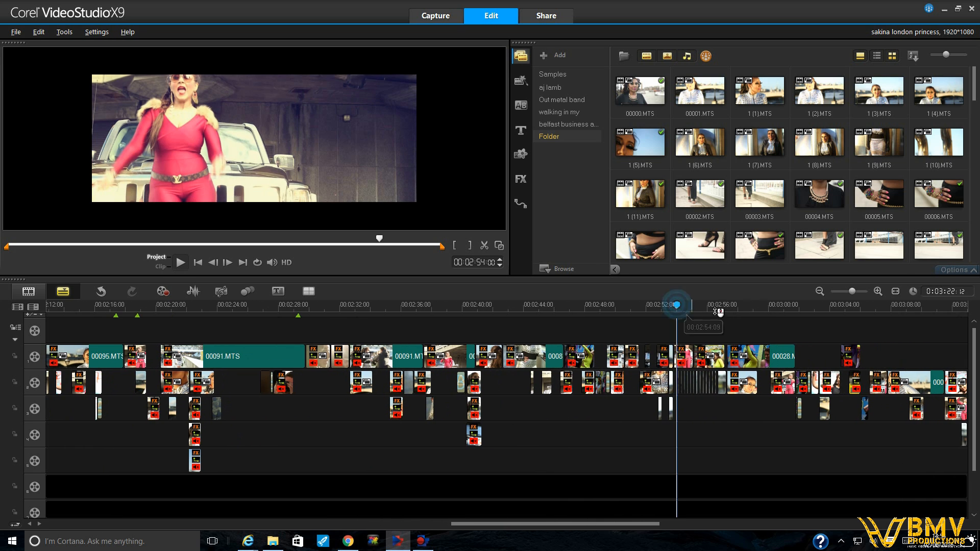
click(877, 291)
click(877, 291)
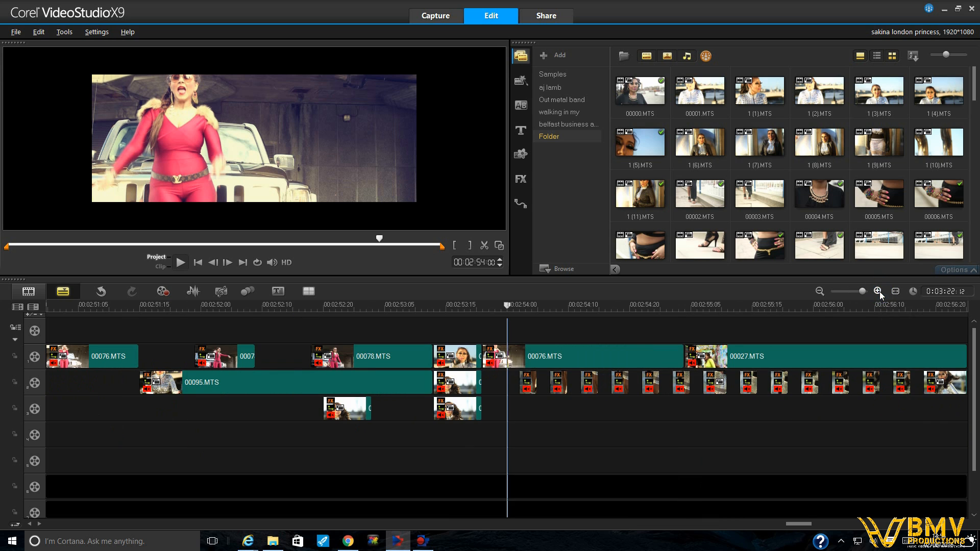
click(820, 291)
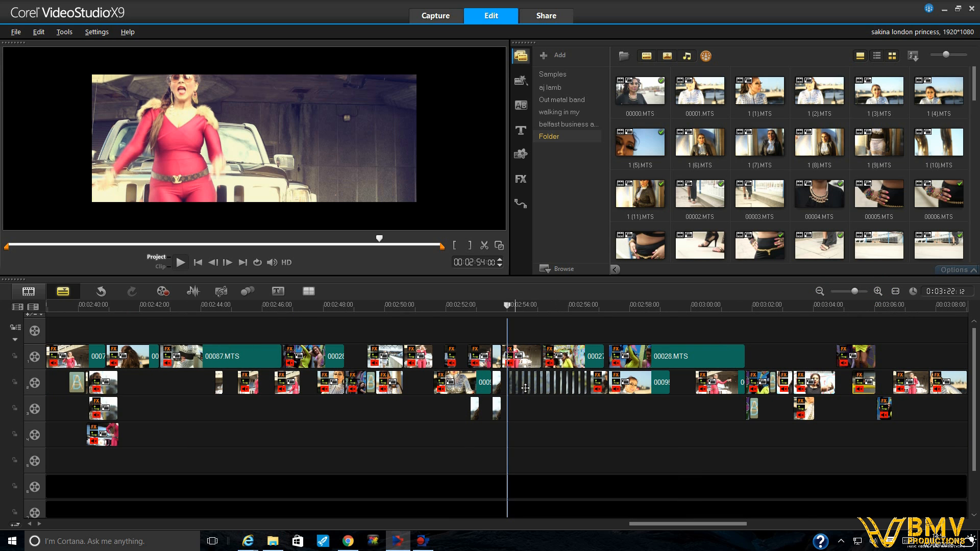
click(878, 291)
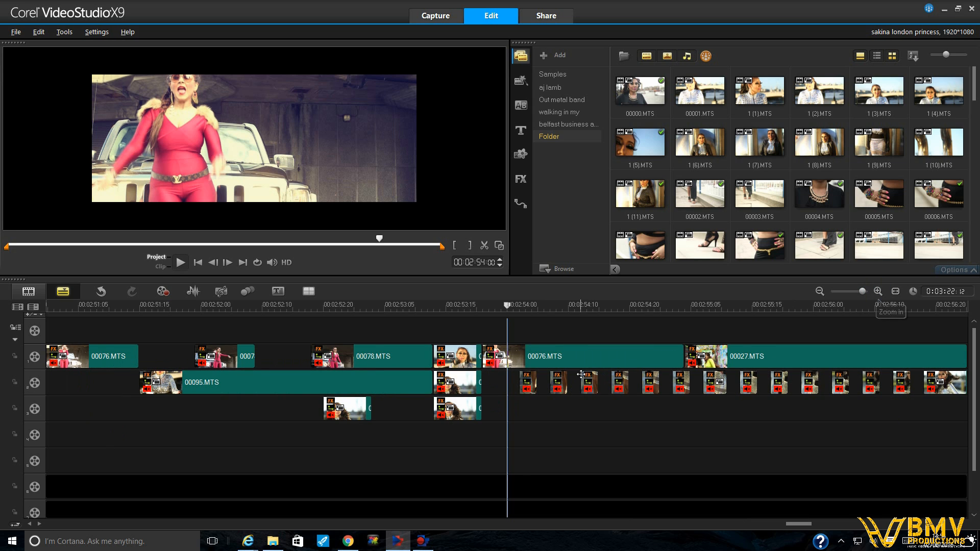
Step through the first nine short Overlay Track #2 clips after 00:02:54:00 in the preview
click(530, 378)
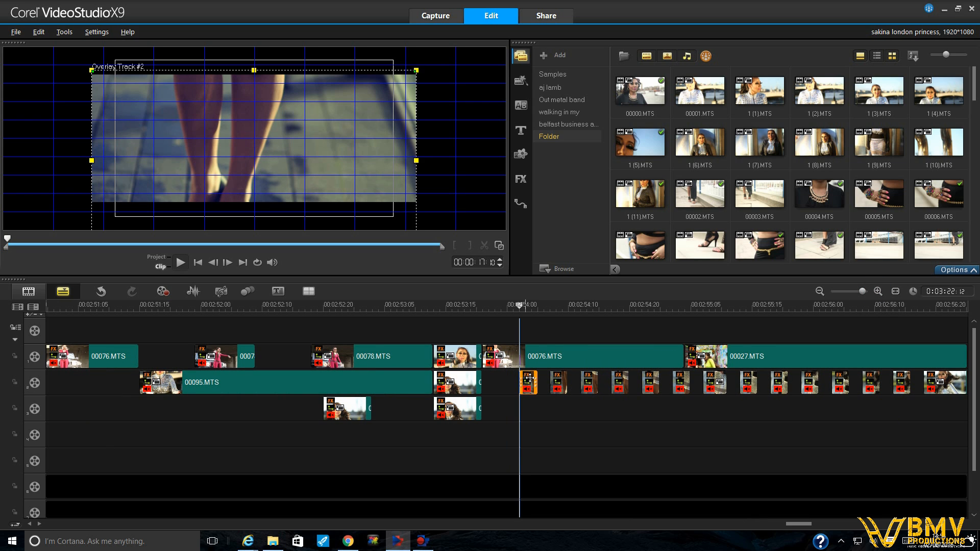
click(558, 382)
click(587, 380)
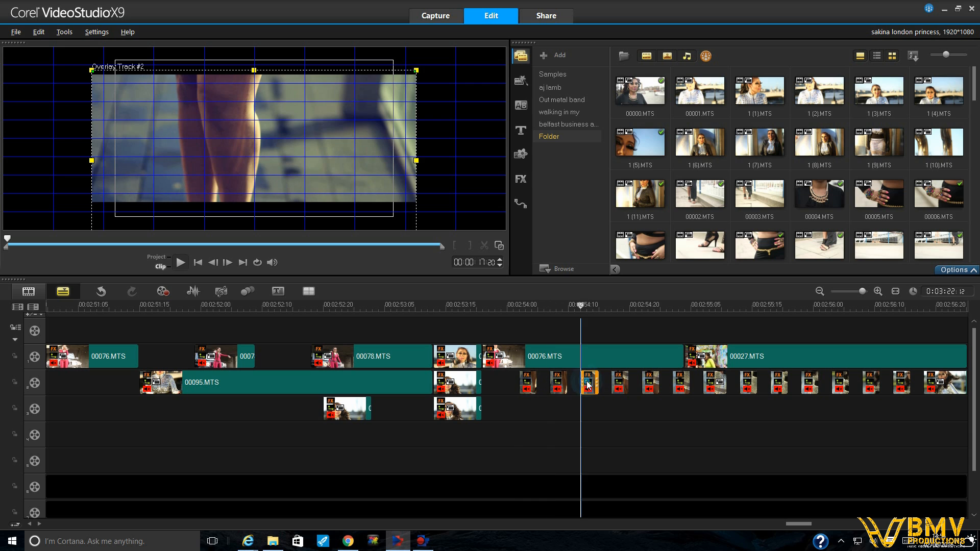
click(619, 383)
click(643, 382)
click(681, 382)
click(710, 383)
click(744, 387)
click(778, 384)
Copy the first short Overlay Track #2 clip onto Overlay Track #3 and shift the copy beneath the second short clip
click(523, 377)
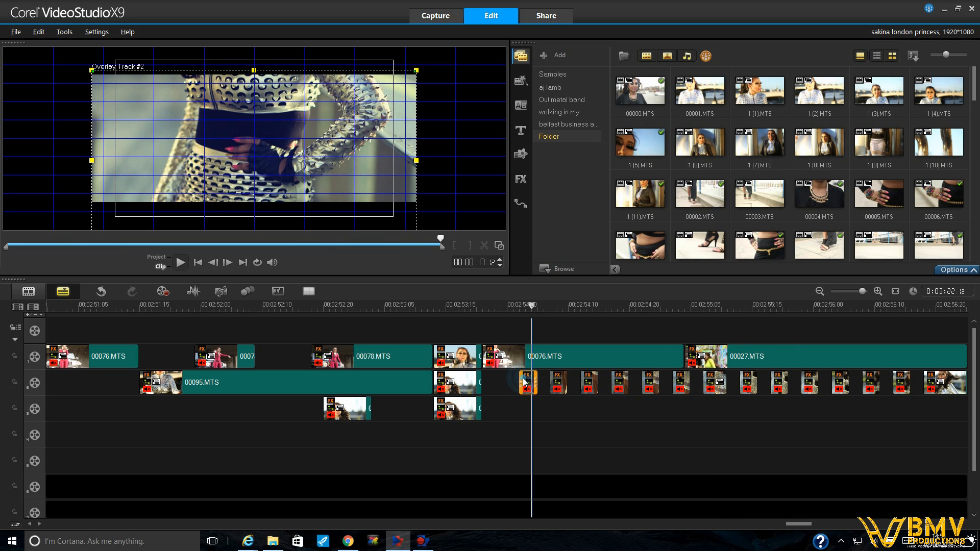
right_click(525, 379)
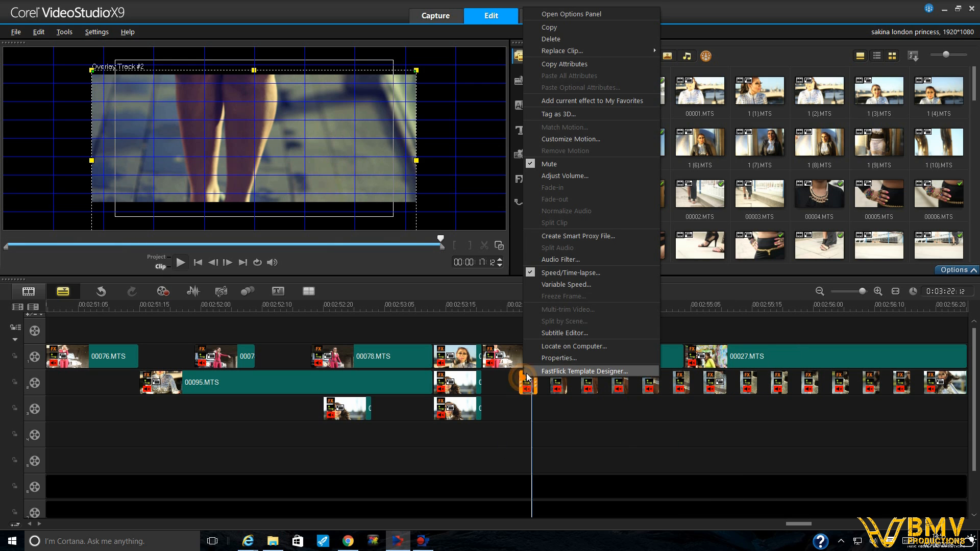
click(572, 25)
click(522, 417)
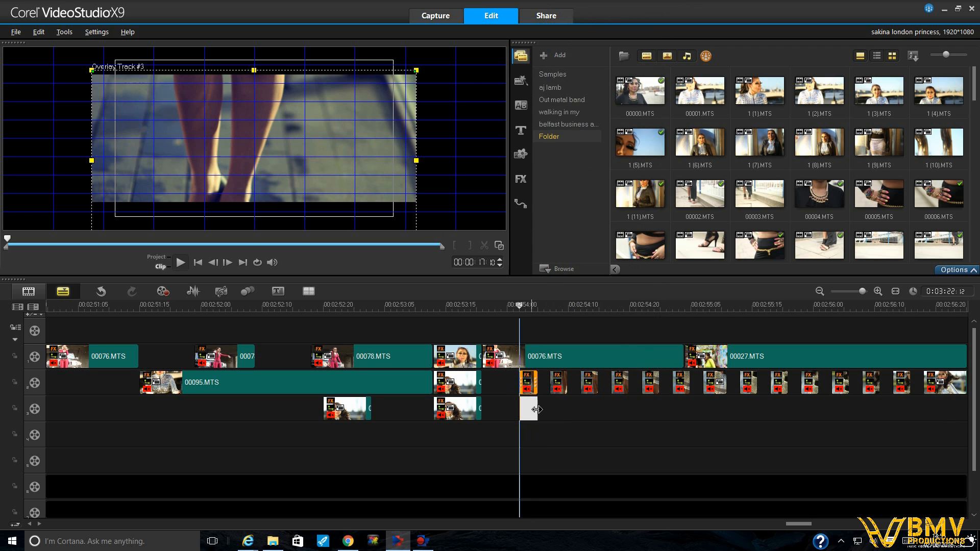
drag(536, 409, 570, 410)
Delete the copied clip from Overlay Track #3
right_click(570, 410)
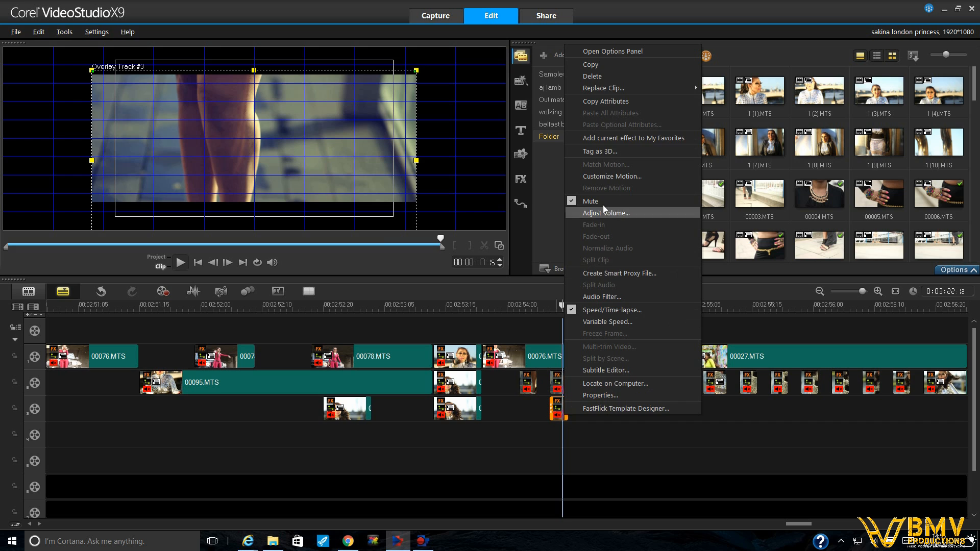
click(610, 78)
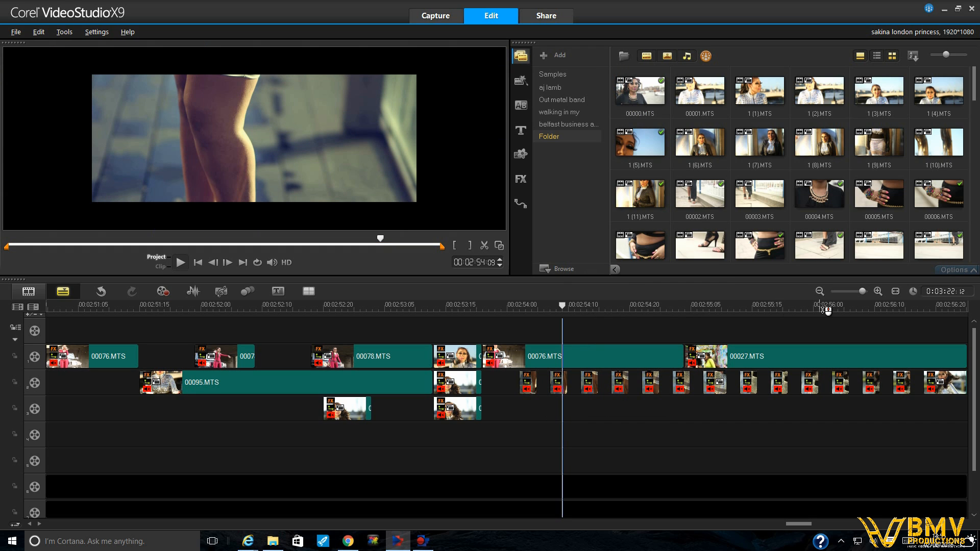
Review the closing section of the timeline, previewing the frames from 00:03:07:12 to 00:03:09:20
click(819, 291)
click(819, 291)
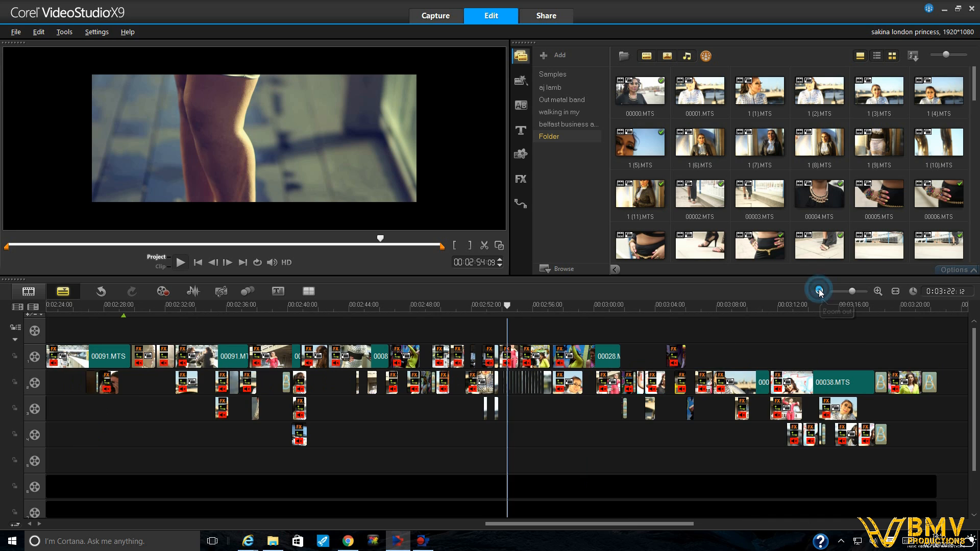
click(709, 311)
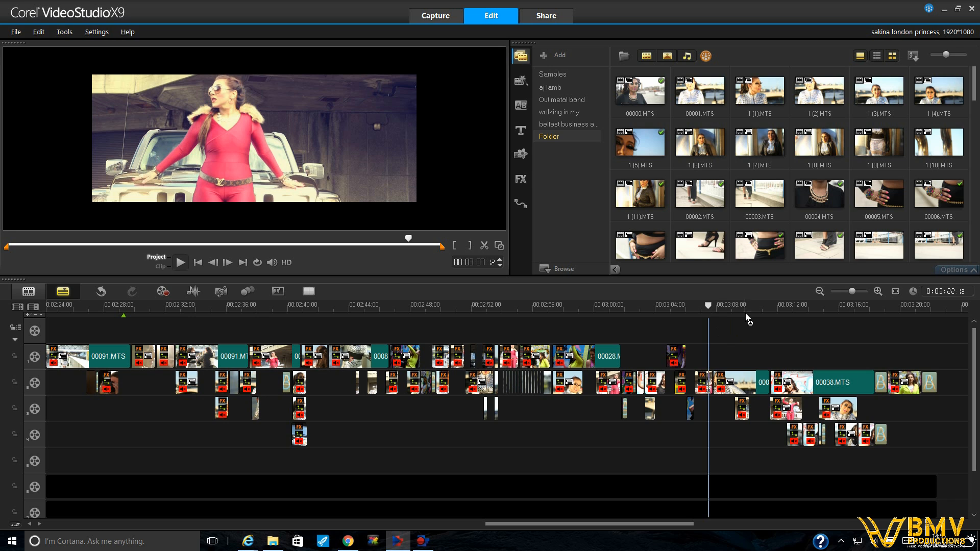
click(731, 318)
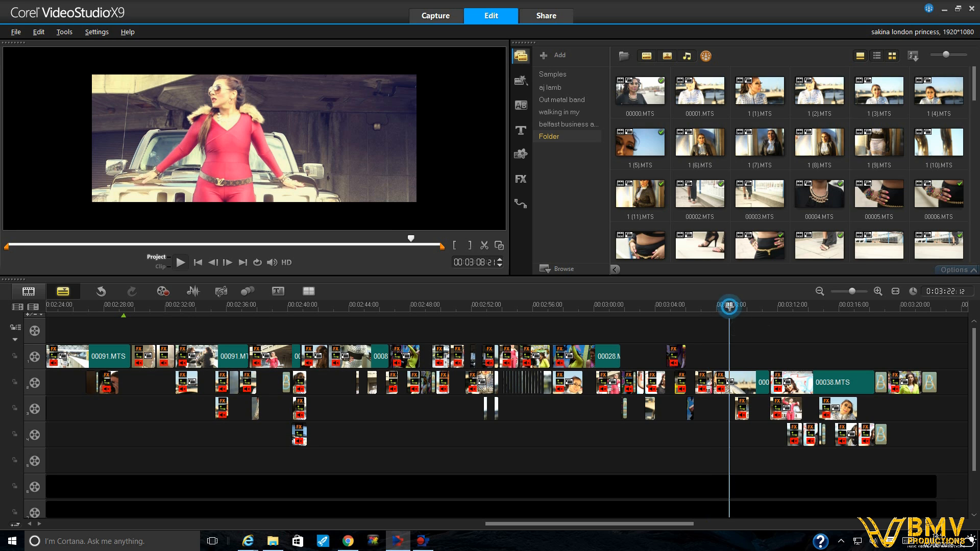
click(744, 308)
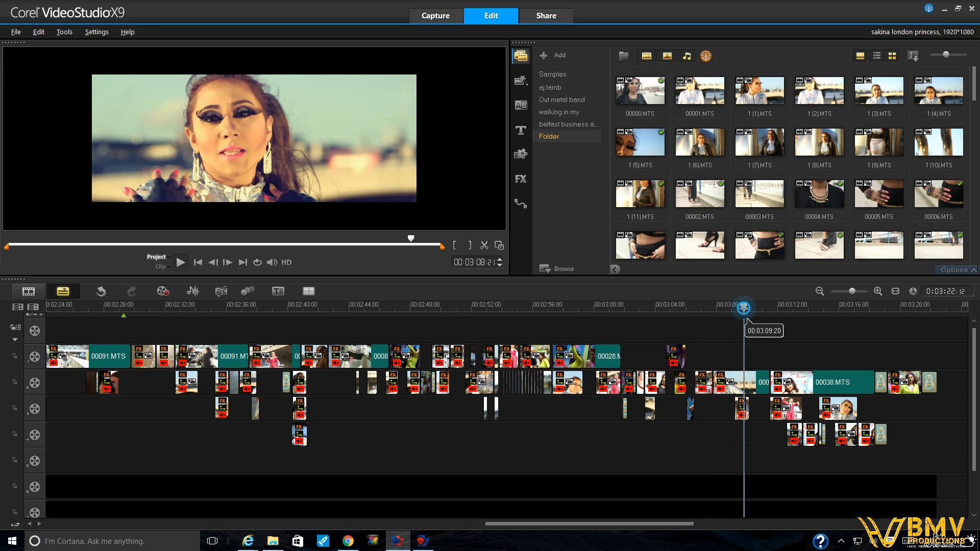
Return to the start of the timeline and preview the overlay clips around 00:00:20:22 and 00:00:21:01
drag(625, 523, 156, 521)
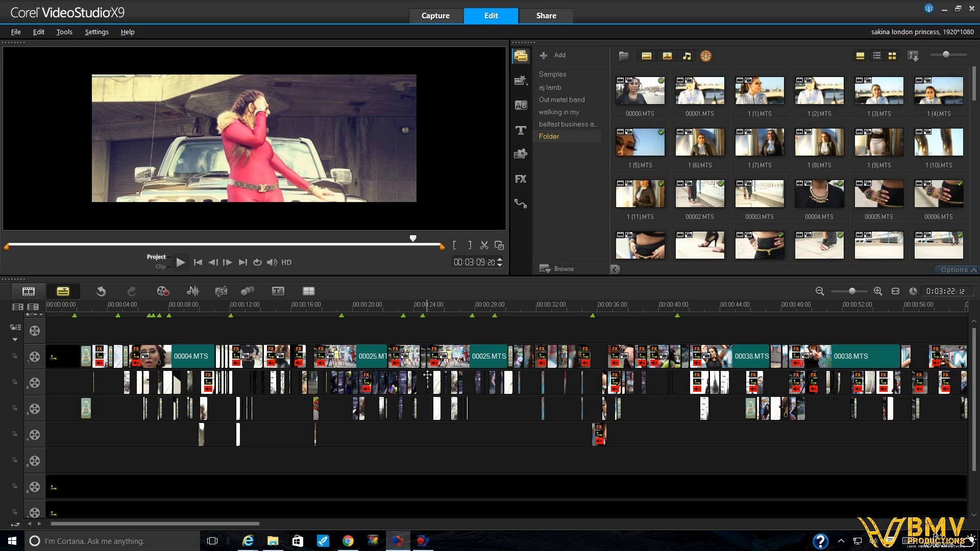
click(876, 290)
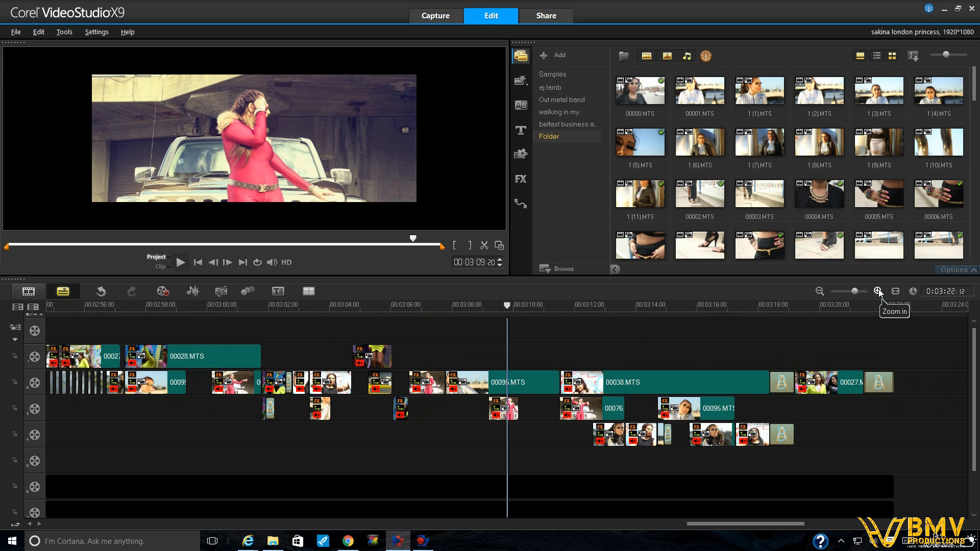
drag(760, 524, 119, 525)
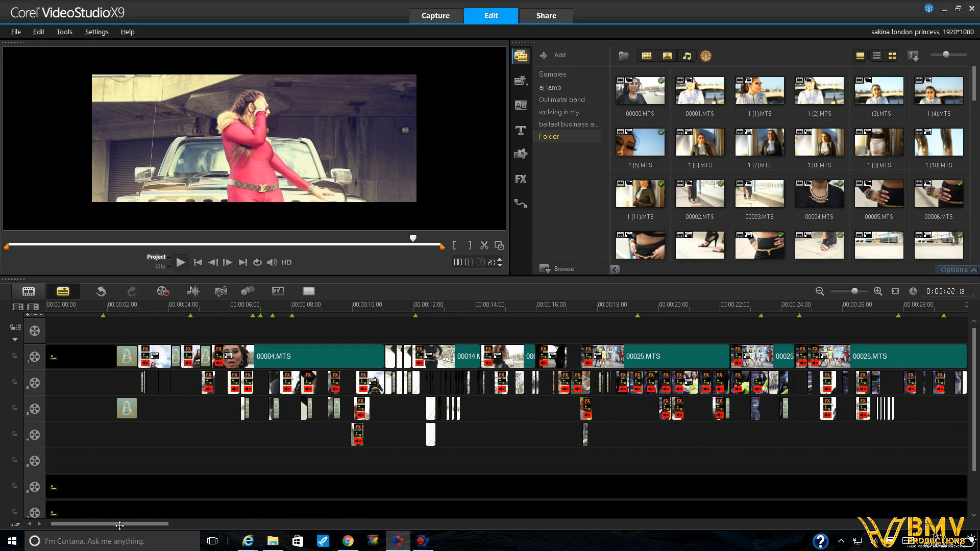
click(684, 305)
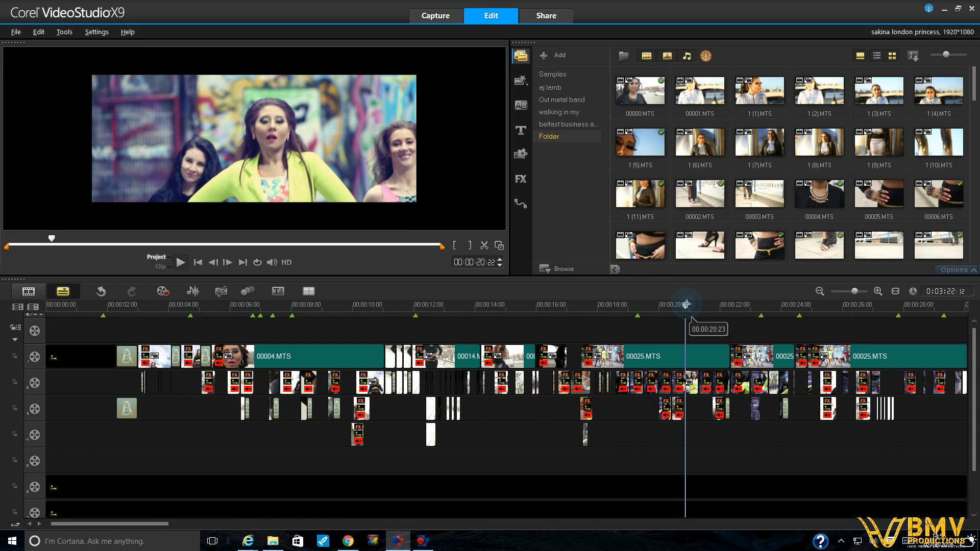
click(698, 304)
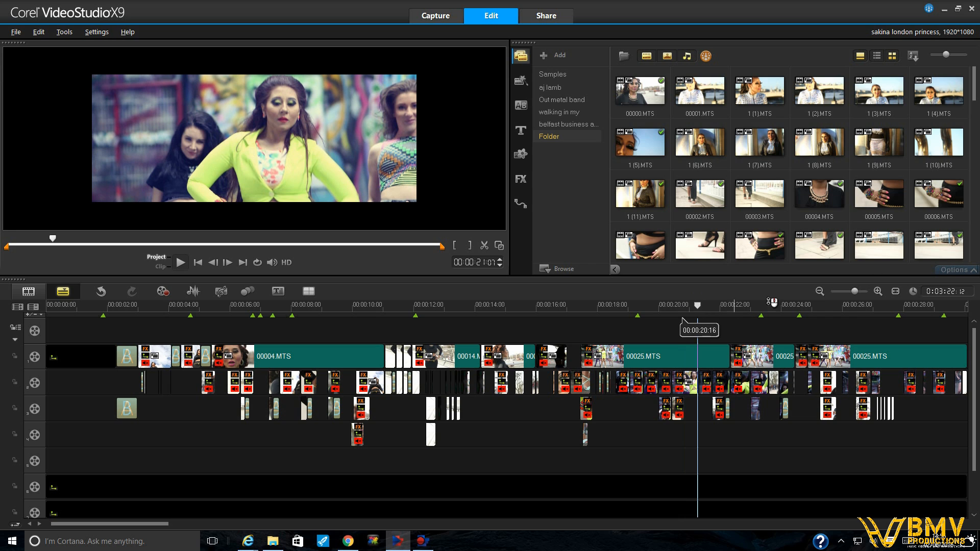
Reset the trim start of the rendered "sakina with touch up" library clip to 00:00:00:00 and play it from the beginning
drag(973, 95, 973, 255)
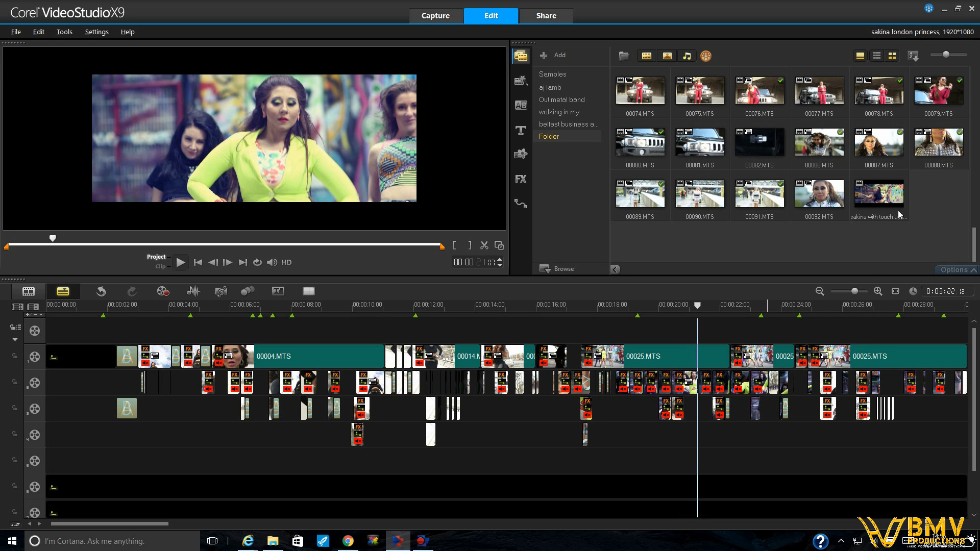
click(877, 201)
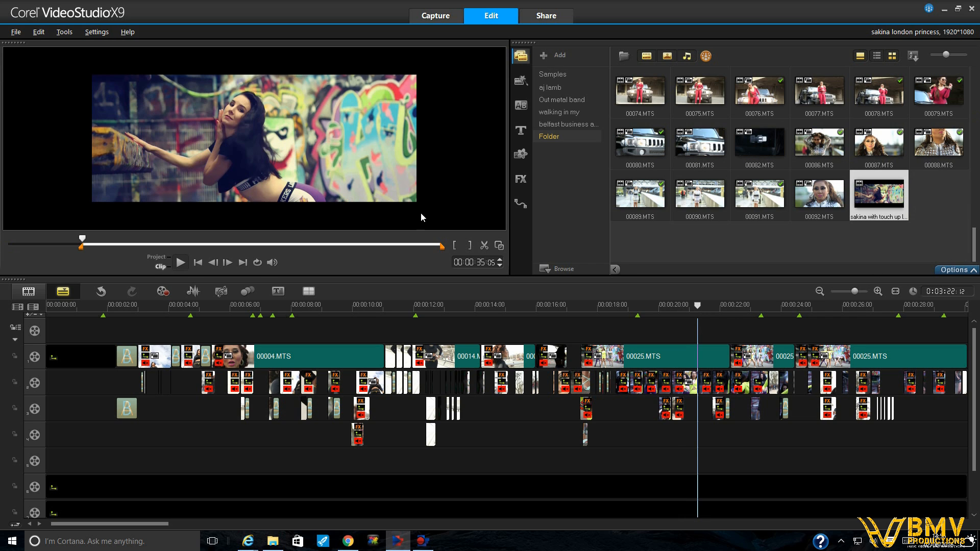
click(196, 263)
drag(81, 247, 8, 247)
click(179, 263)
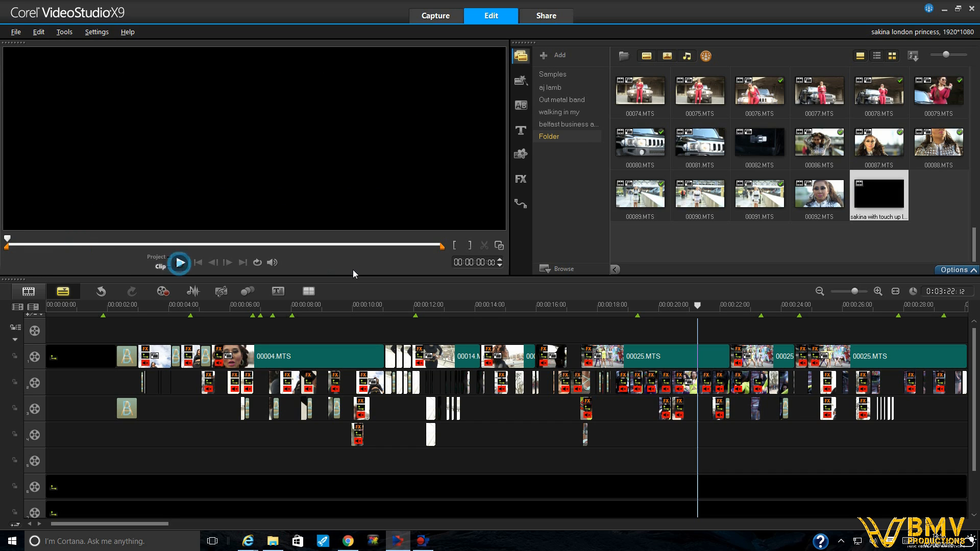